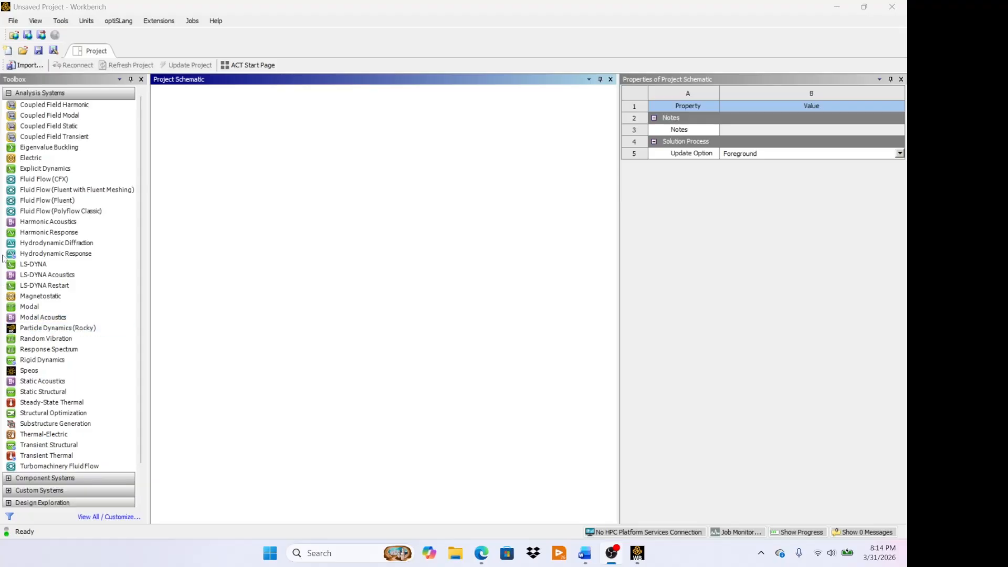
- Add a Fluid Flow (Fluent) analysis system to the project and set its geometry's Analysis Type to 2D
click(28, 200)
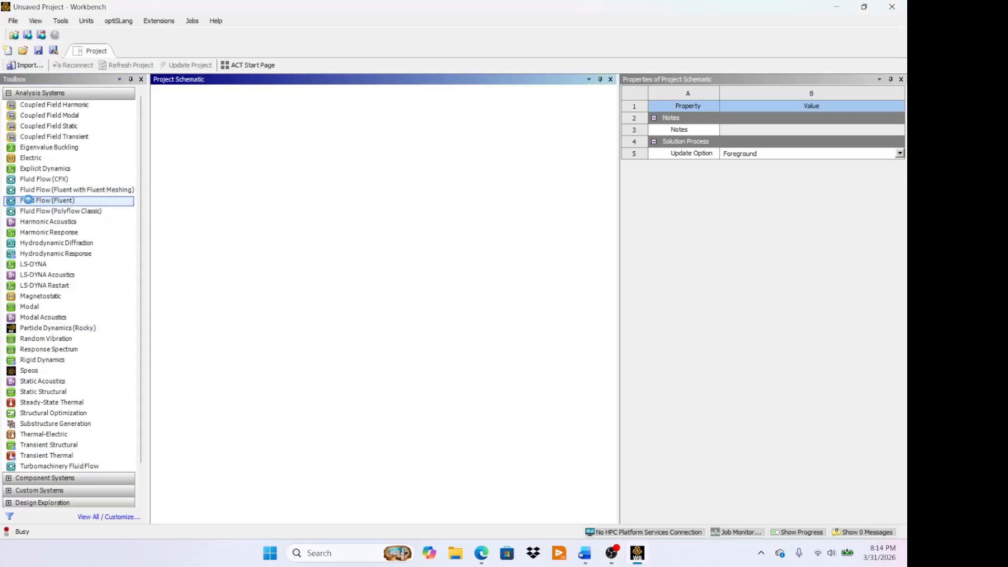
drag(28, 200, 272, 154)
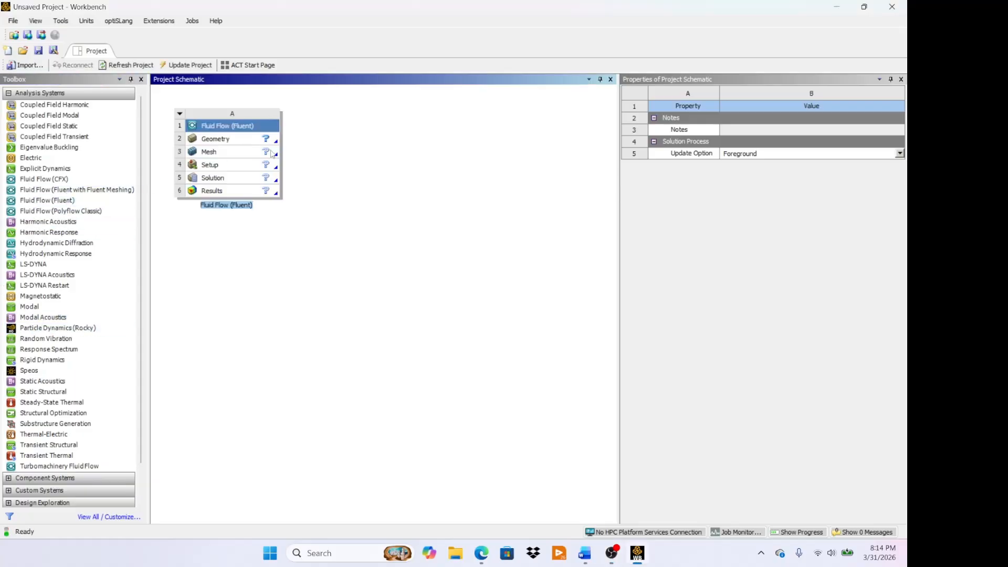
click(231, 141)
right_click(231, 141)
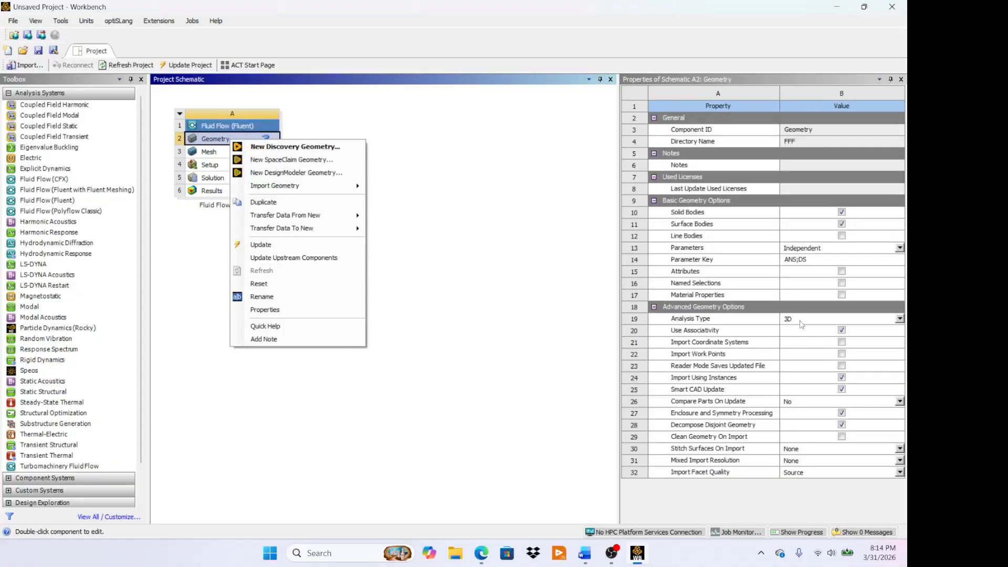
click(832, 319)
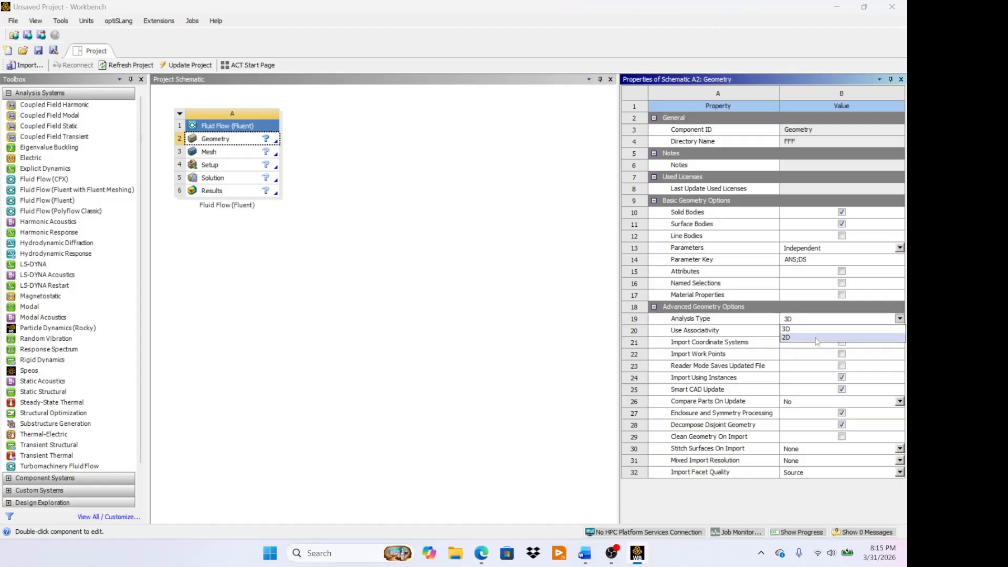
click(815, 337)
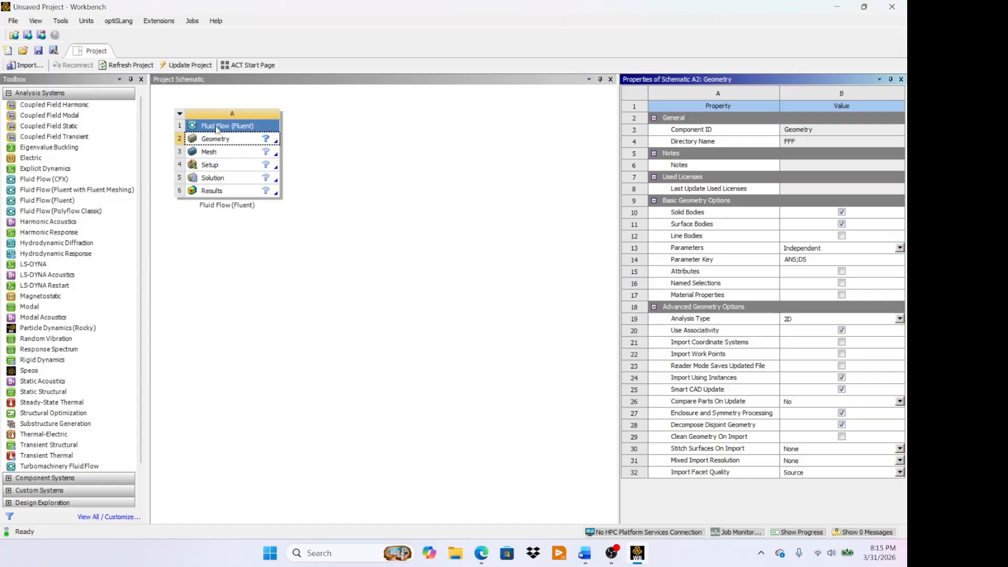
- Open a new DesignModeler geometry for the Fluent system and orient the view along the Z axis
right_click(234, 145)
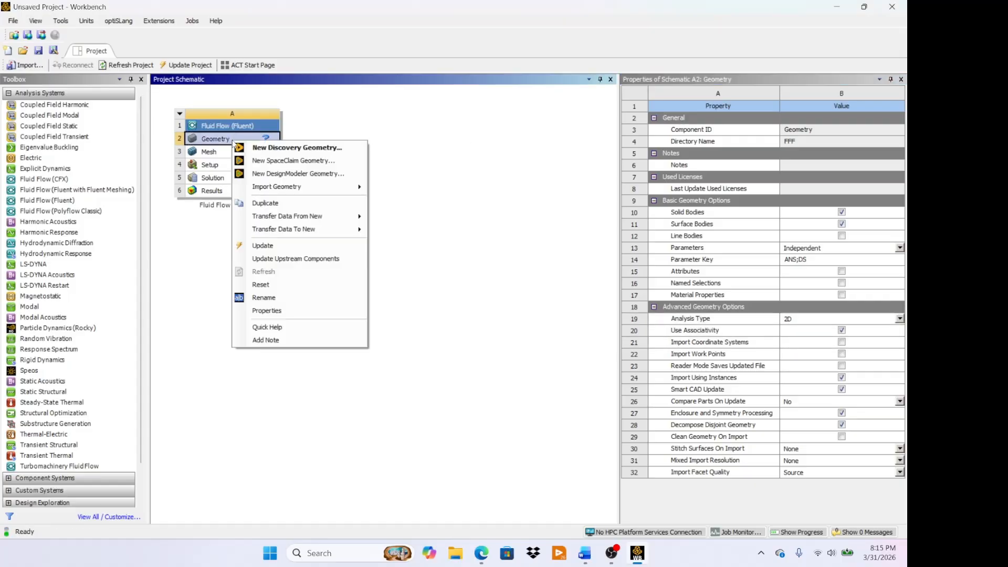
click(279, 174)
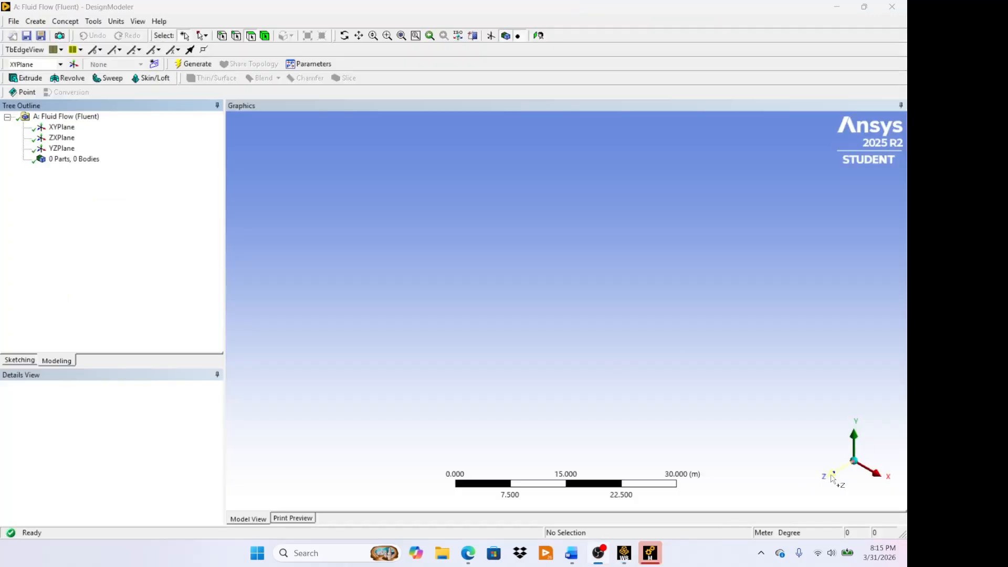
click(832, 478)
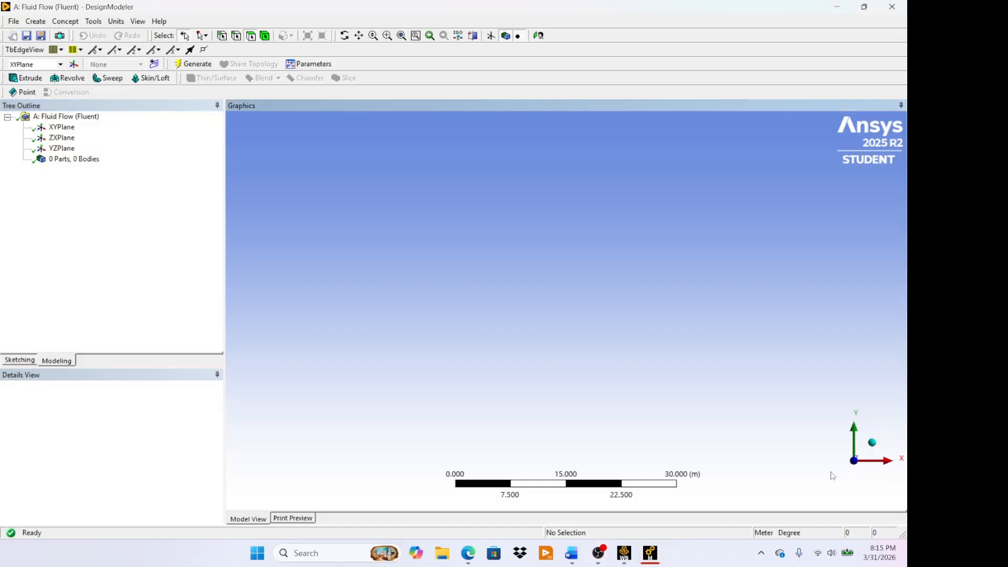
- Select the XY plane and set the model's length unit to millimeter
click(65, 129)
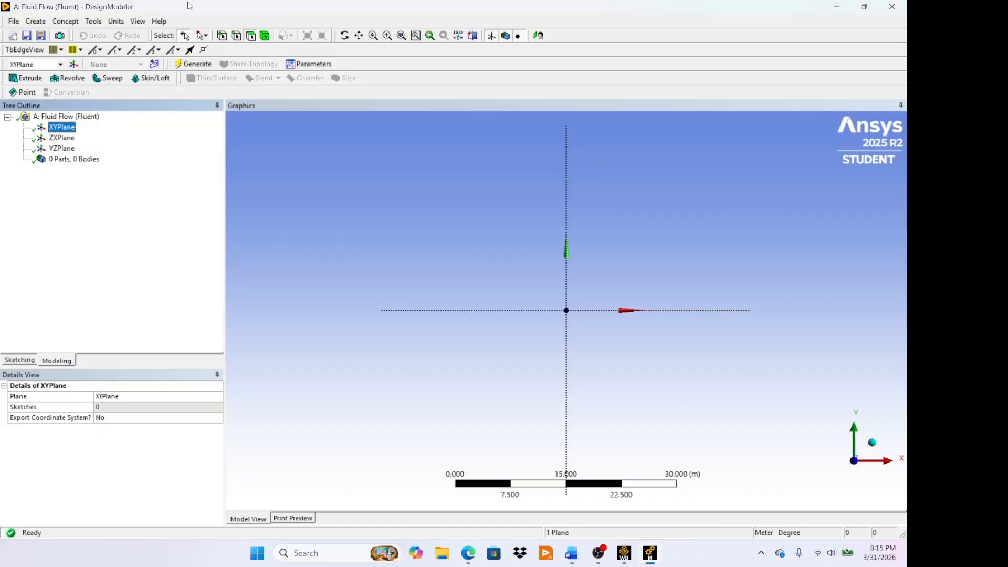
click(116, 21)
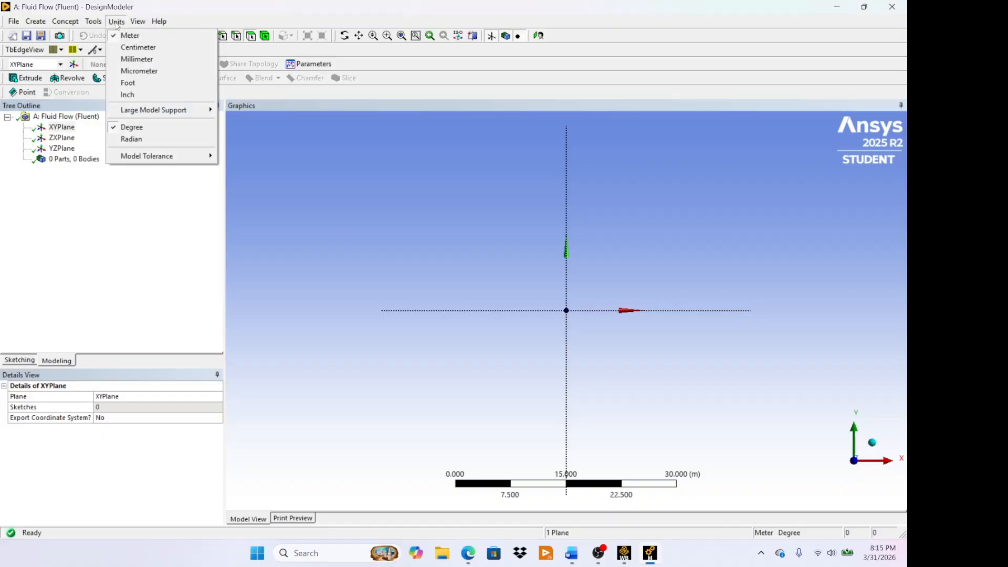
click(142, 61)
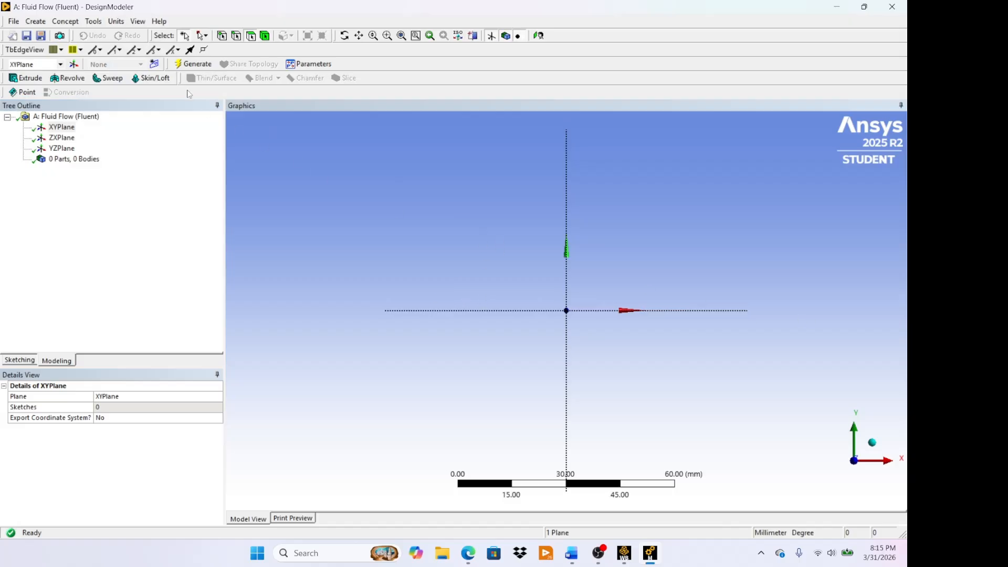
- Sketch a rectangle on the XY plane starting at the origin, about 26 mm long and 9 mm high
click(359, 35)
drag(657, 270, 531, 265)
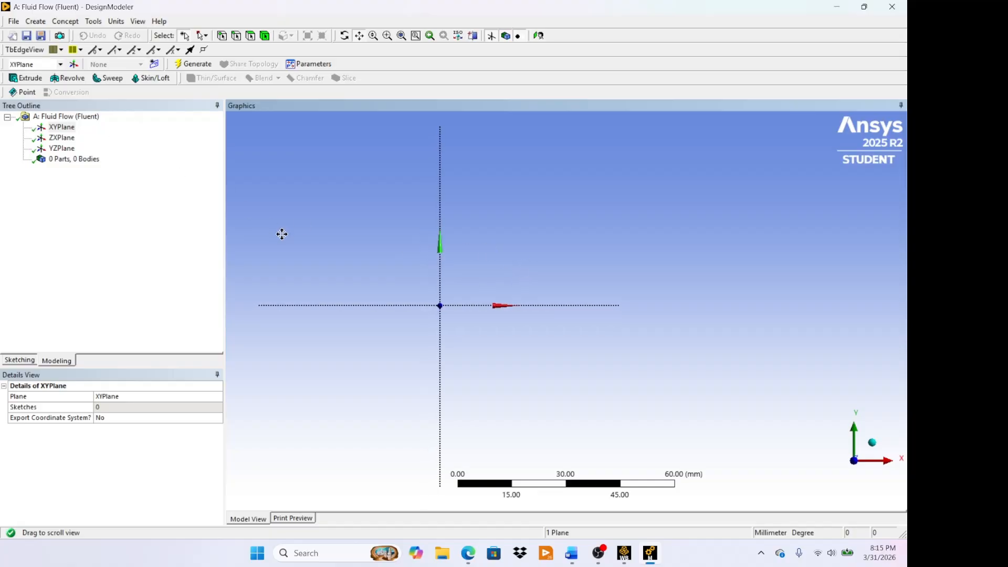
scroll(488, 280, up, 4)
drag(442, 276, 524, 355)
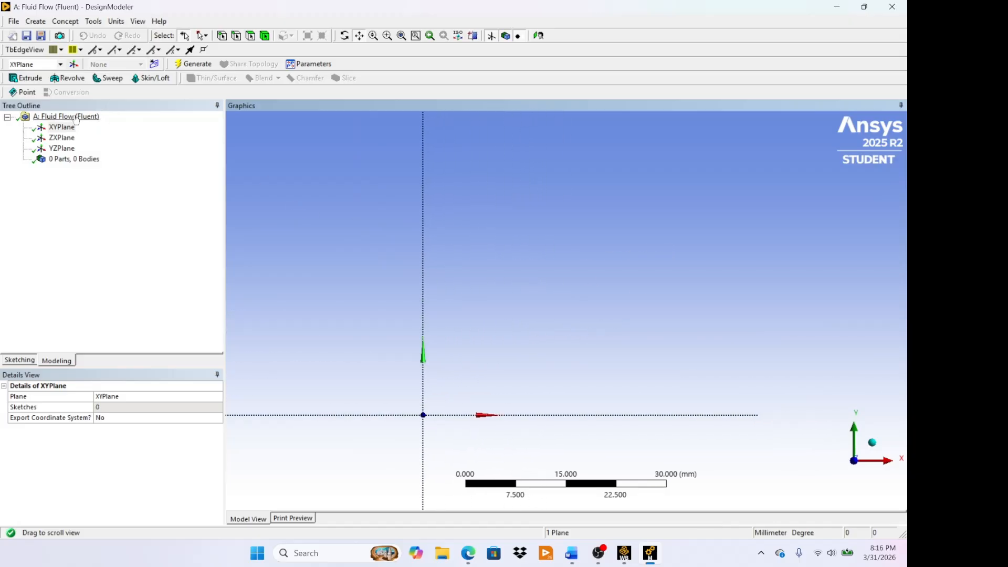
click(20, 360)
click(38, 187)
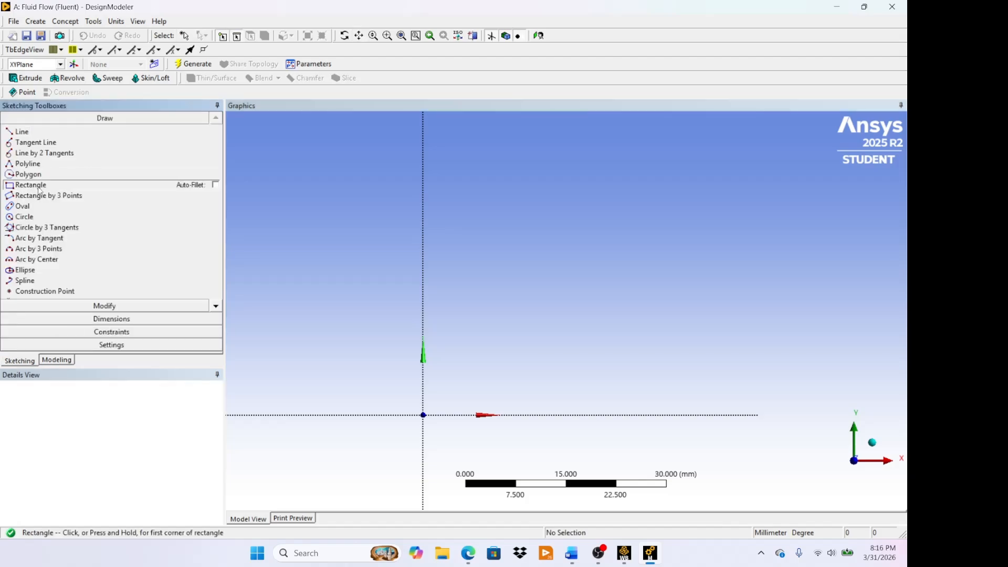
click(423, 415)
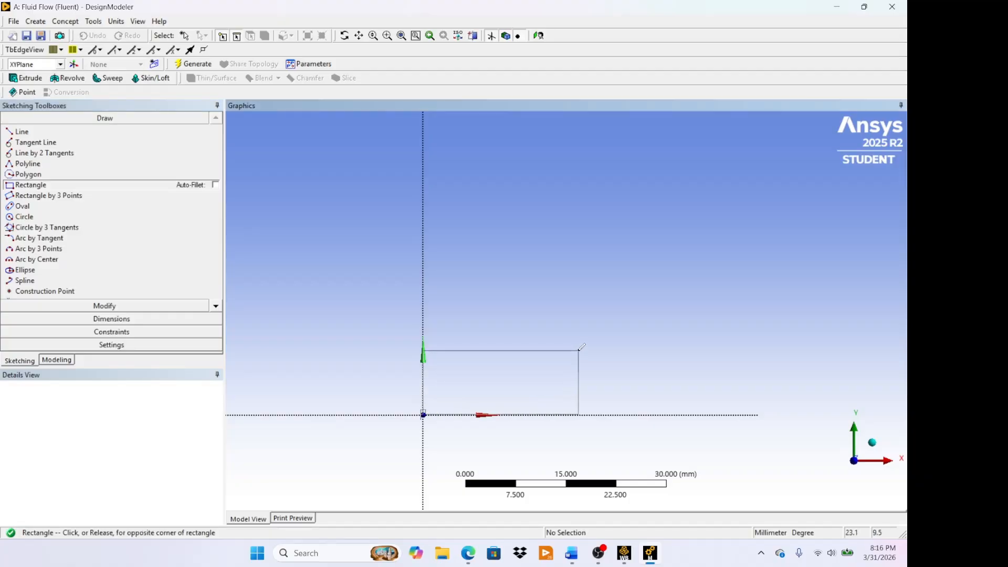
click(598, 352)
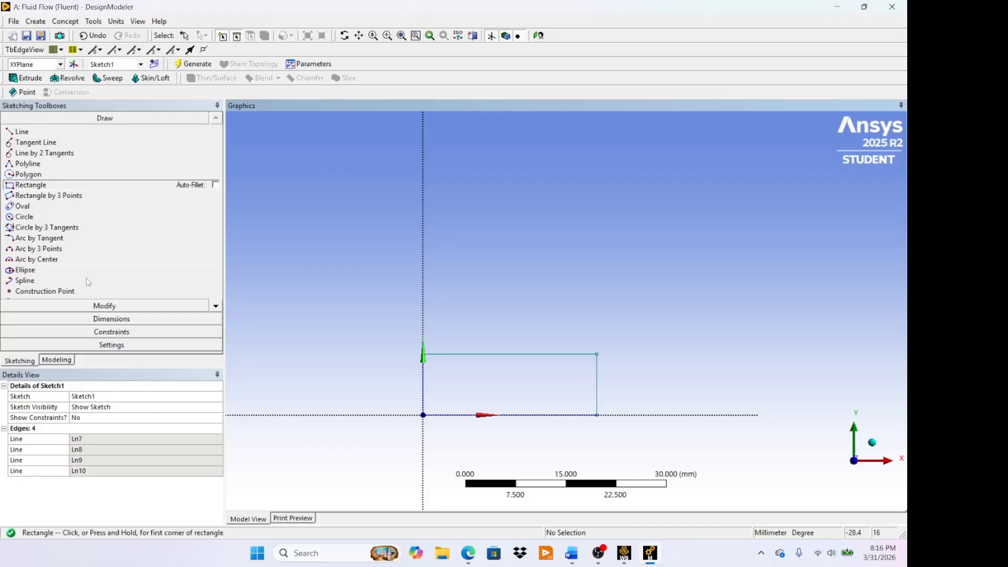
- Dimension the rectangle's height at its left edge and its length along the top edge
click(109, 319)
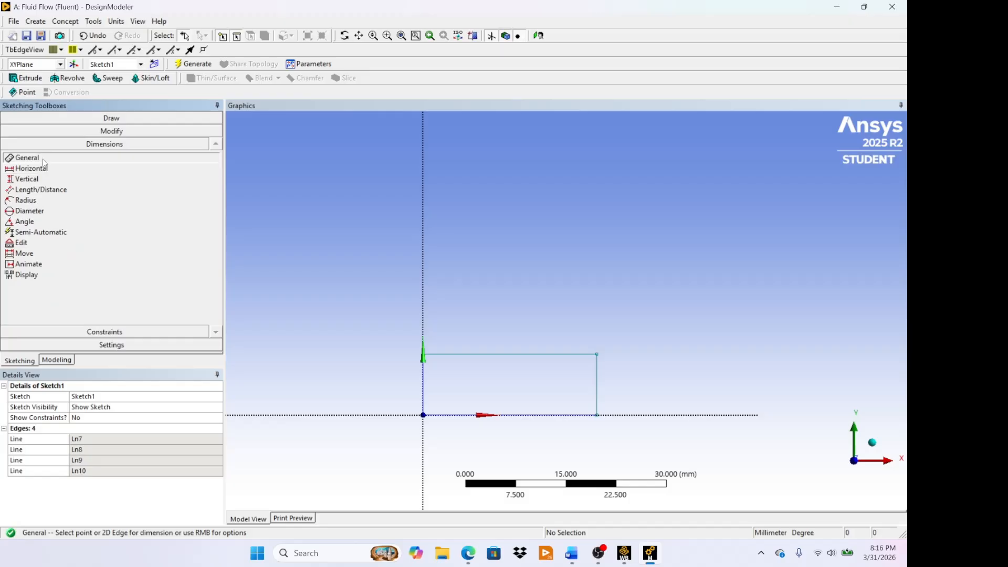
click(423, 385)
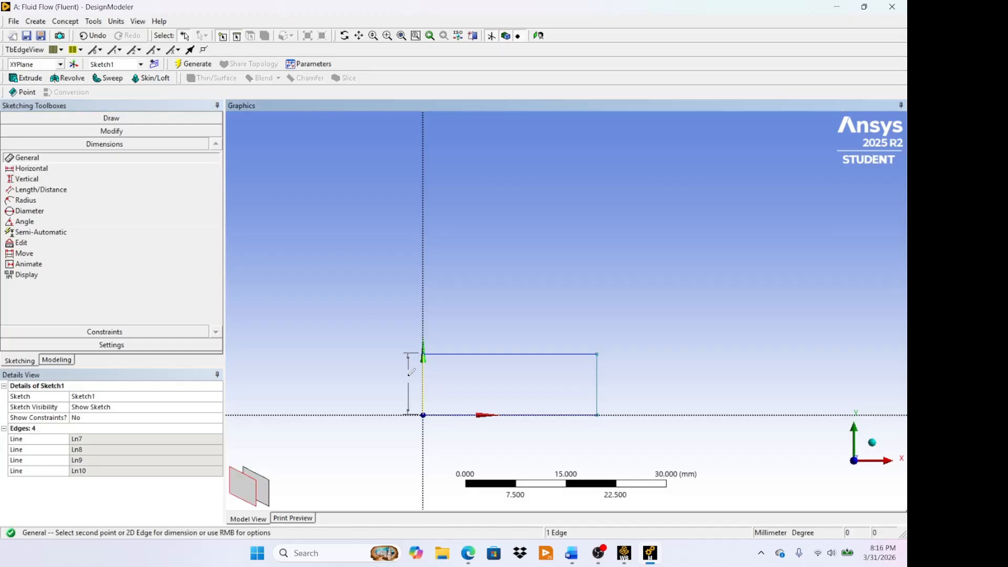
click(398, 381)
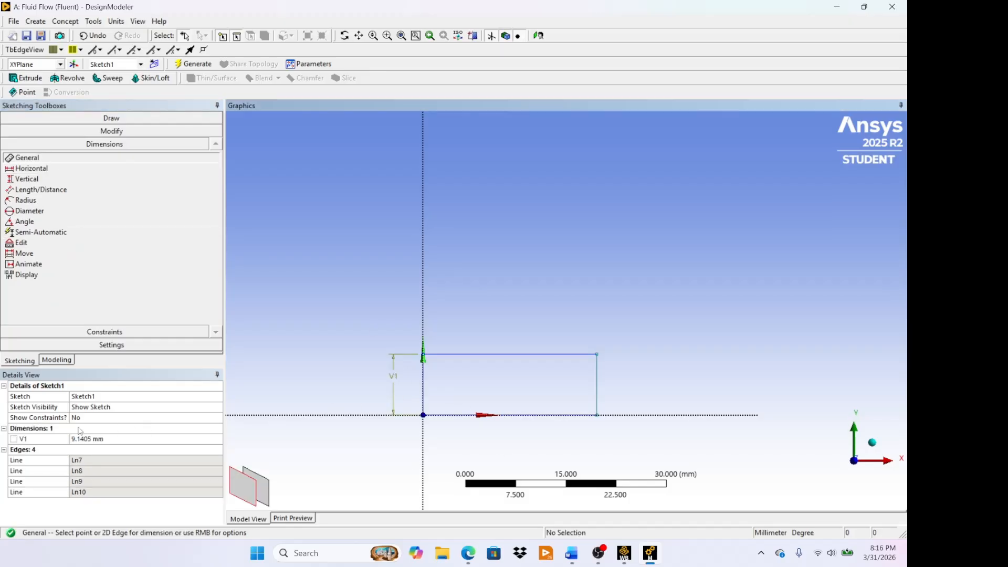
click(489, 355)
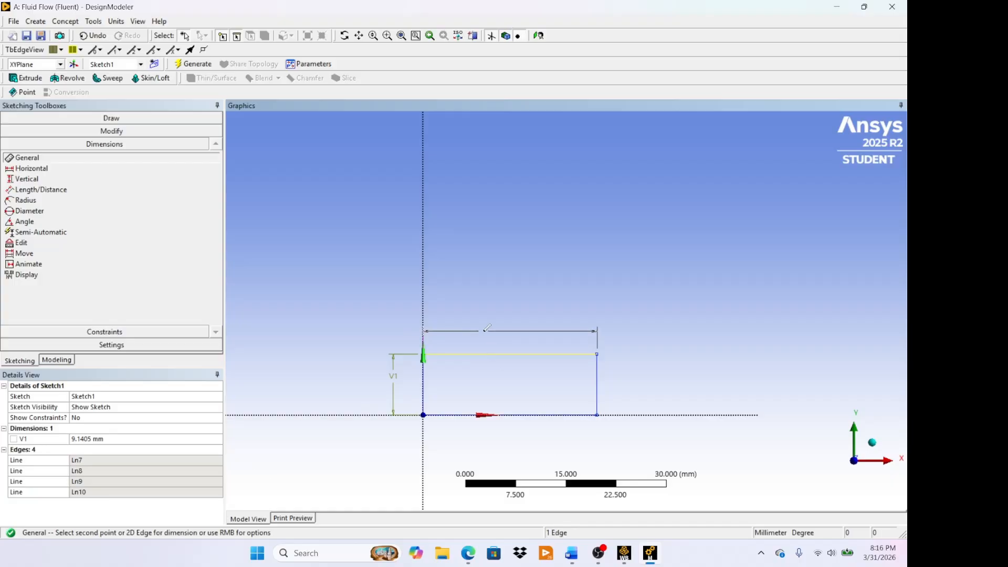
click(483, 329)
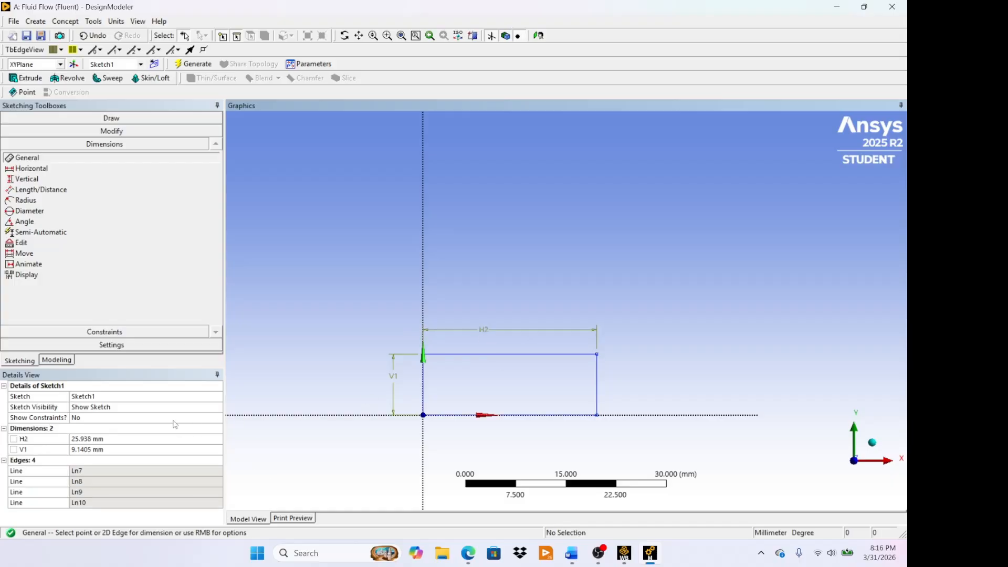
- Set the rectangle's height to 5 mm and its length to 750 mm
click(102, 450)
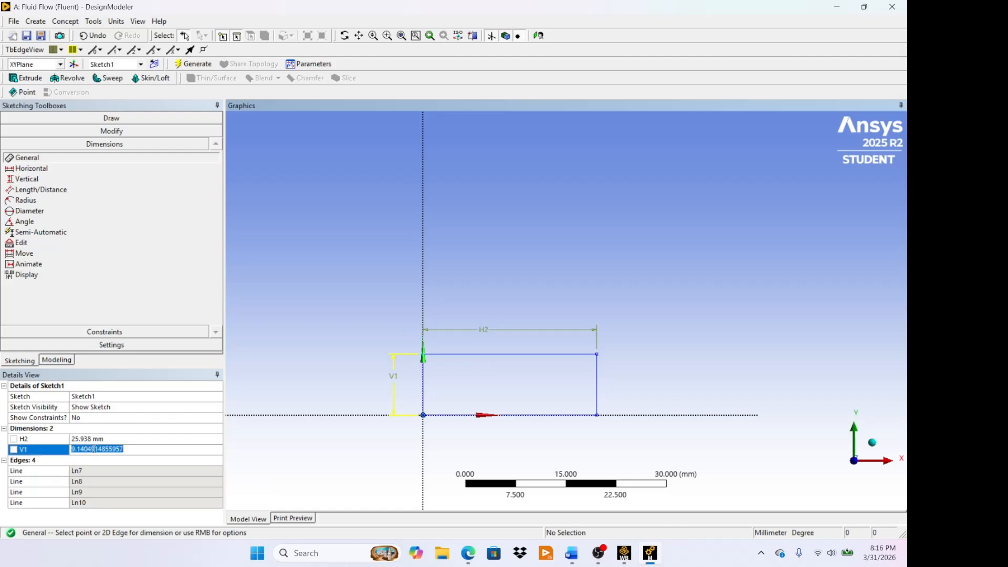
key(BackSpace)
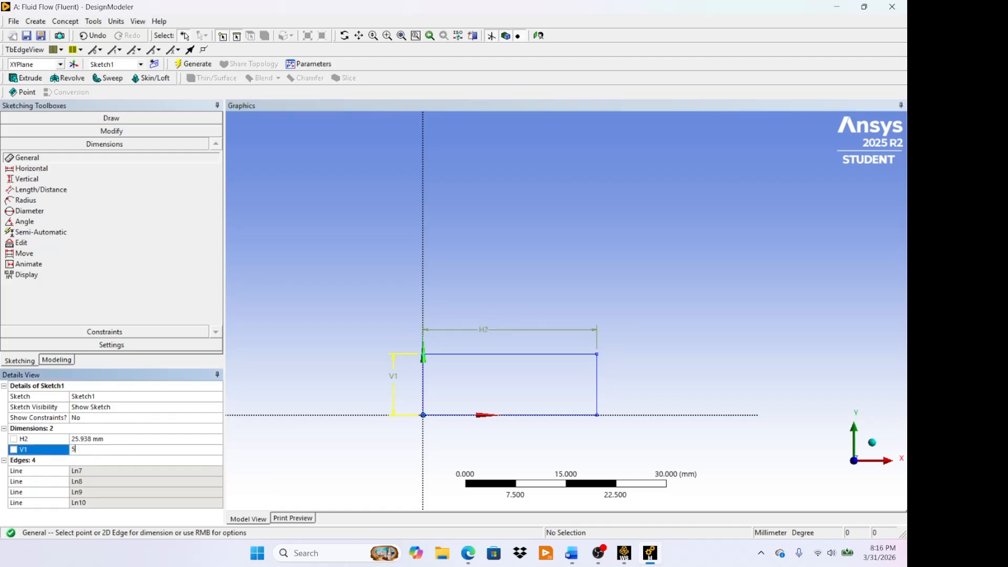
text(5)
click(100, 438)
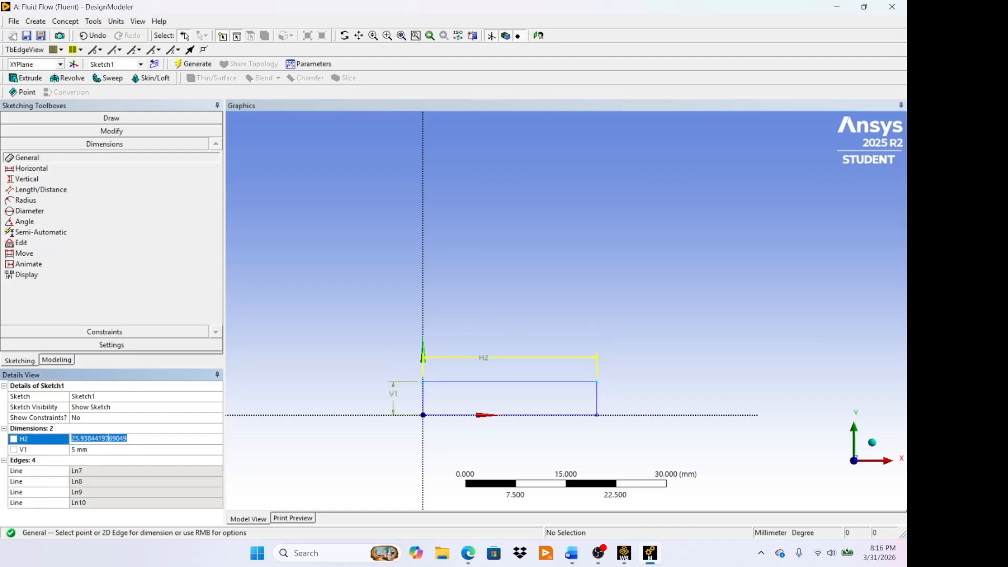
key(BackSpace)
key(Escape)
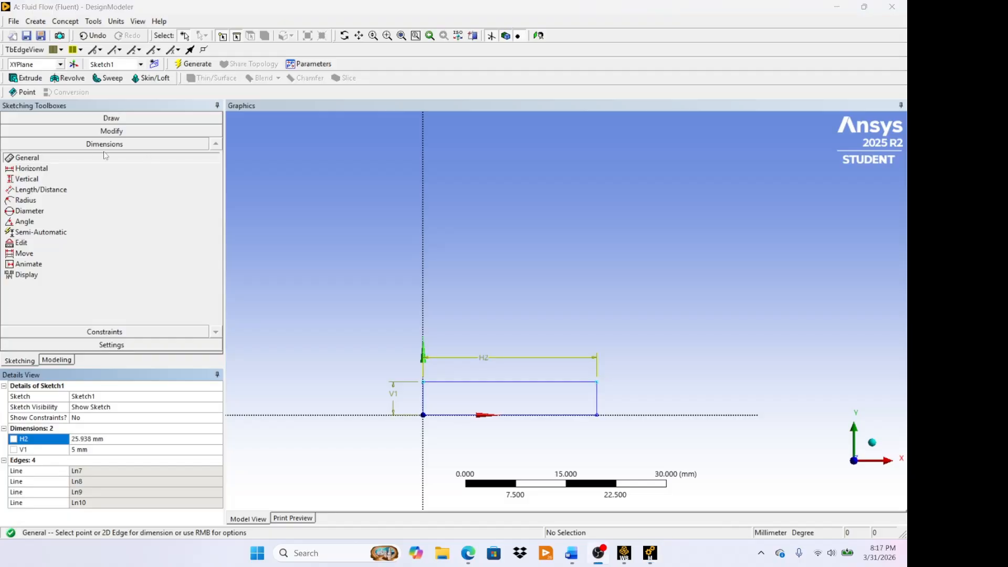
click(91, 439)
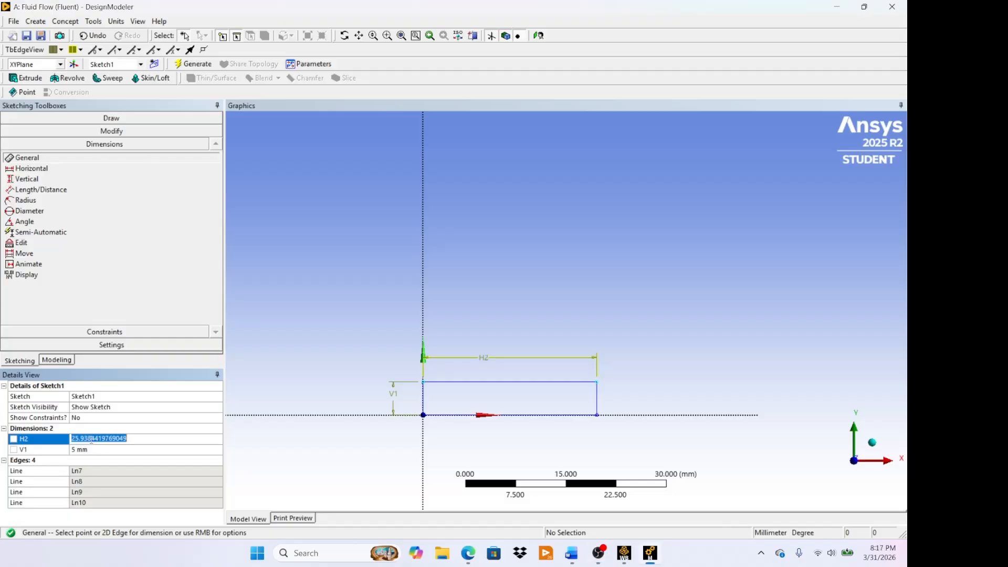
key(BackSpace)
key(Return)
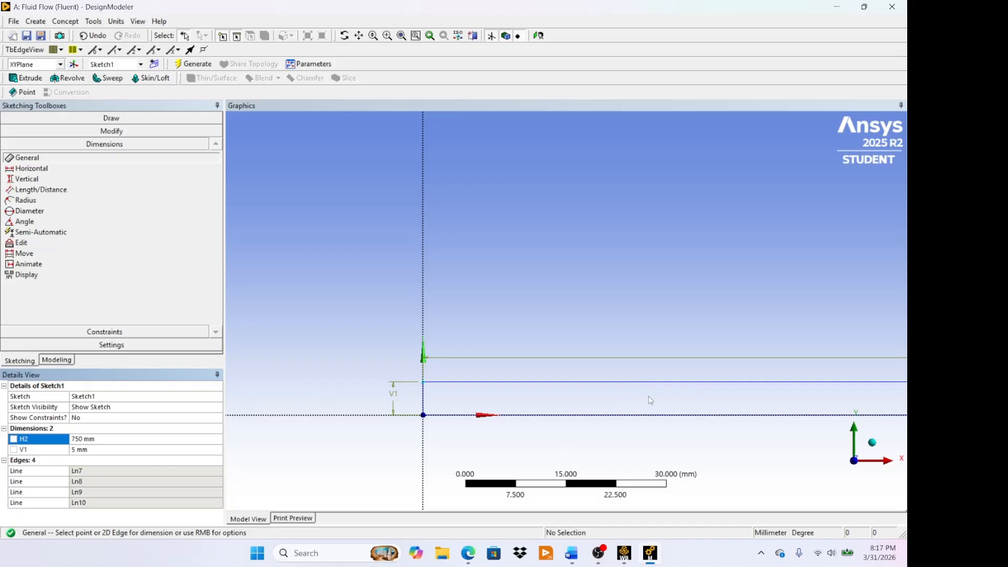
- Examine the full length of the dimensioned rectangle from the origin to its far end
scroll(657, 388, down, 4)
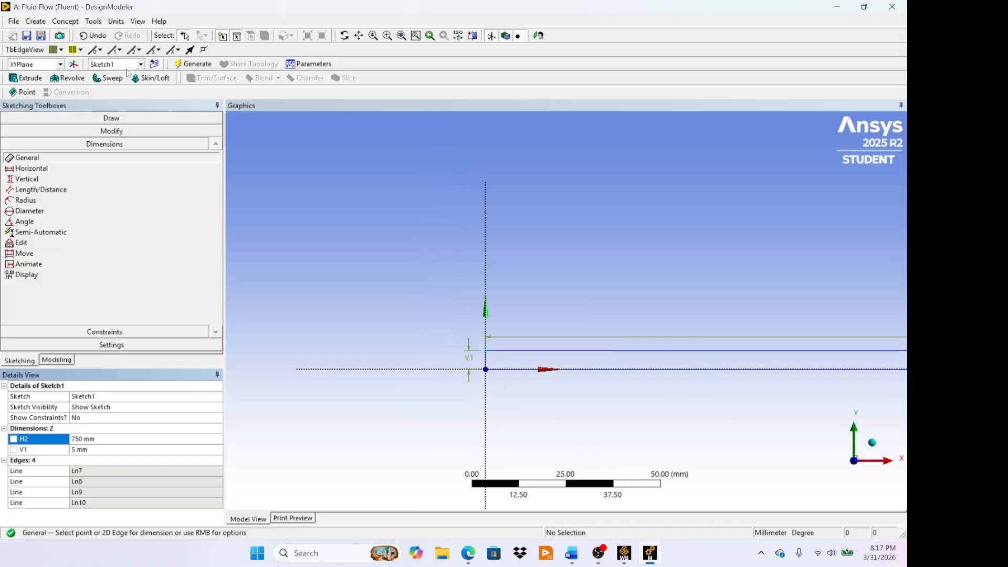
click(359, 35)
drag(675, 207, 465, 204)
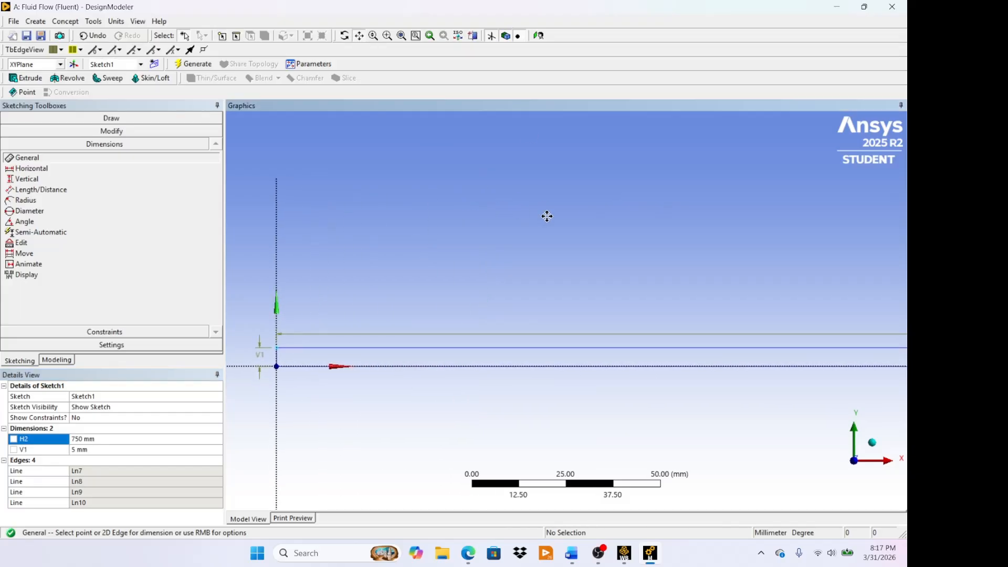
scroll(573, 222, down, 3)
drag(700, 248, 578, 247)
scroll(599, 246, down, 2)
scroll(599, 247, down, 1)
scroll(610, 241, down, 3)
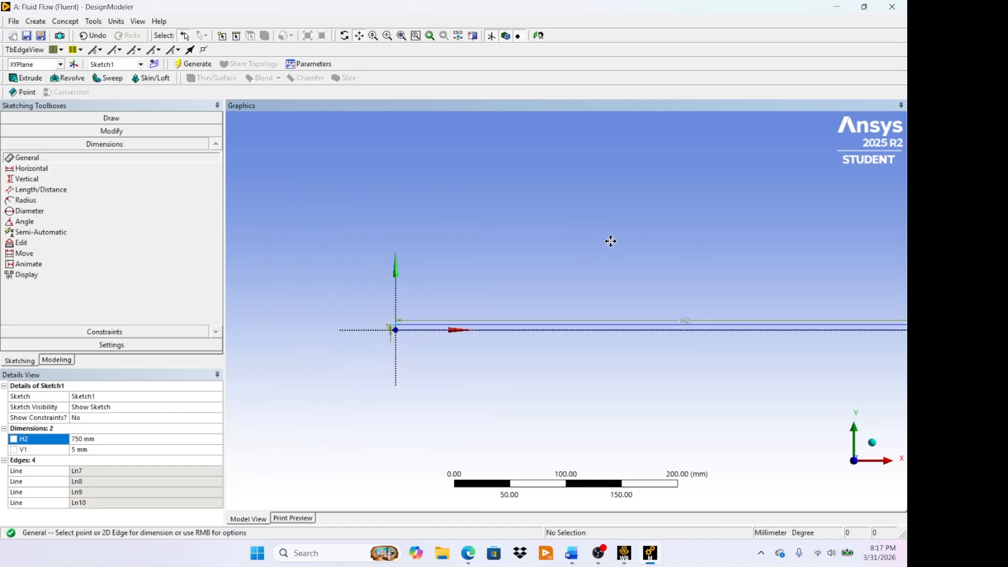
drag(693, 252, 588, 254)
scroll(597, 254, down, 2)
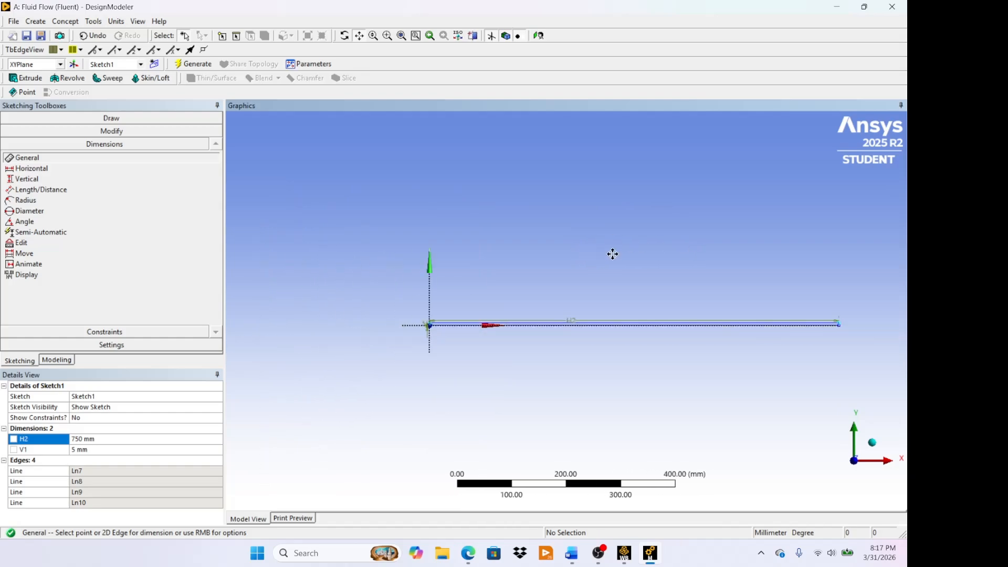
scroll(638, 266, up, 2)
drag(655, 263, 566, 262)
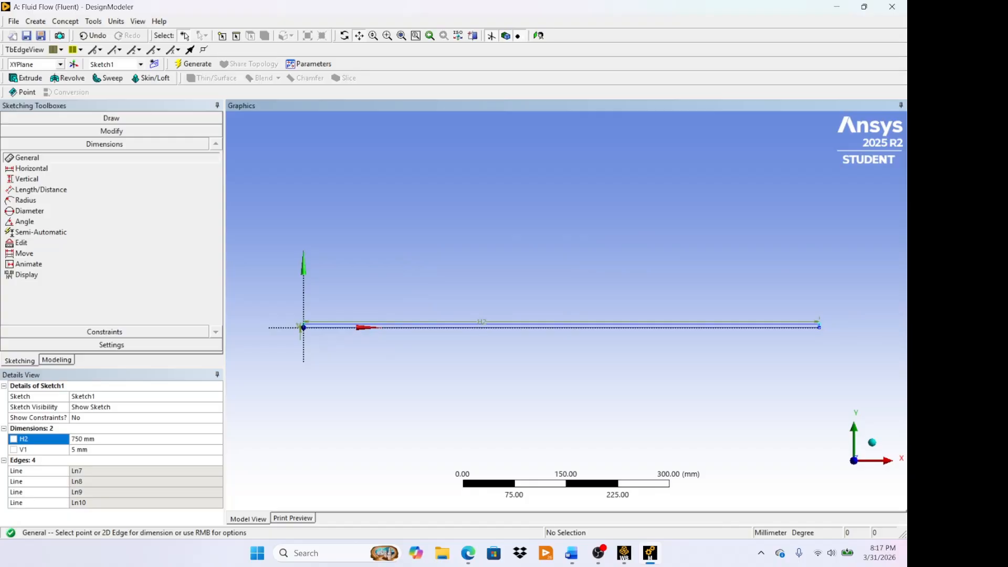
- Create a surface from Sketch1 of the XY plane with the Add Material operation and generate the body
click(63, 361)
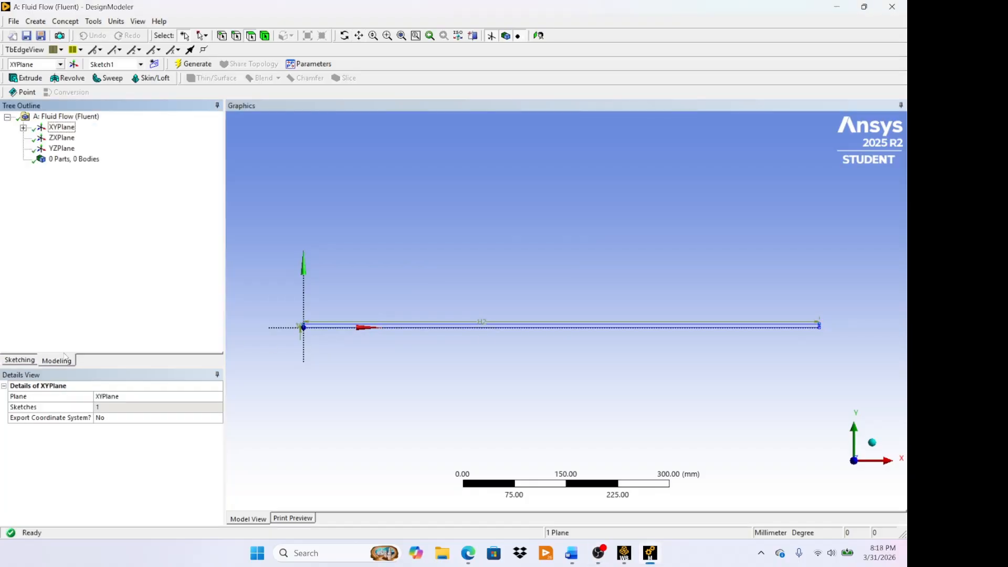
click(96, 21)
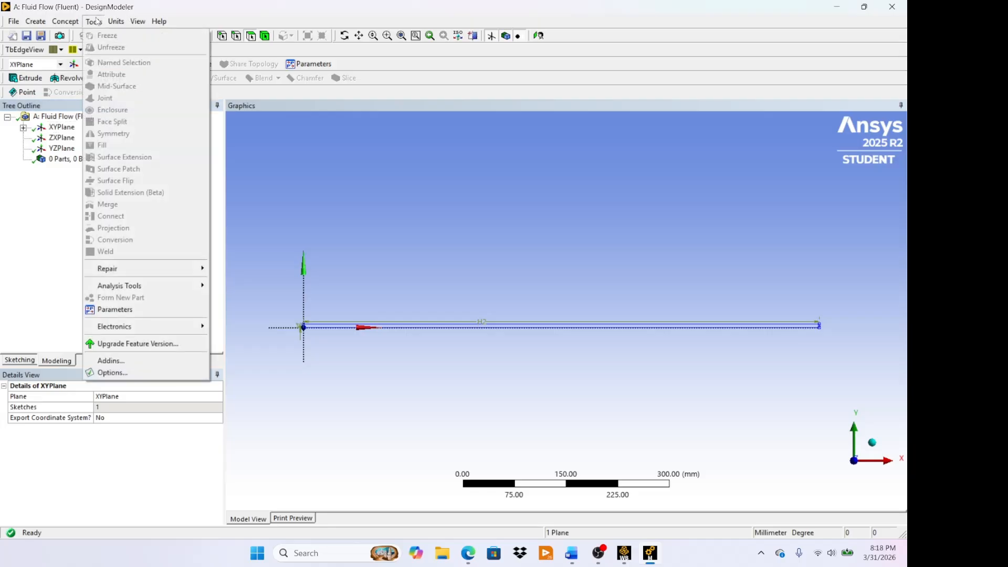
mouse_move(35, 22)
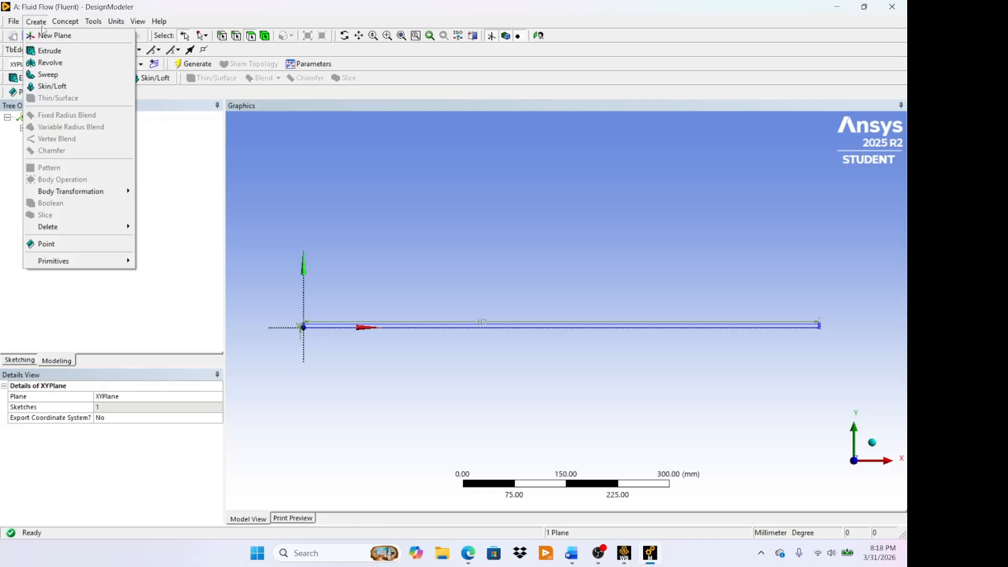
click(37, 22)
click(66, 21)
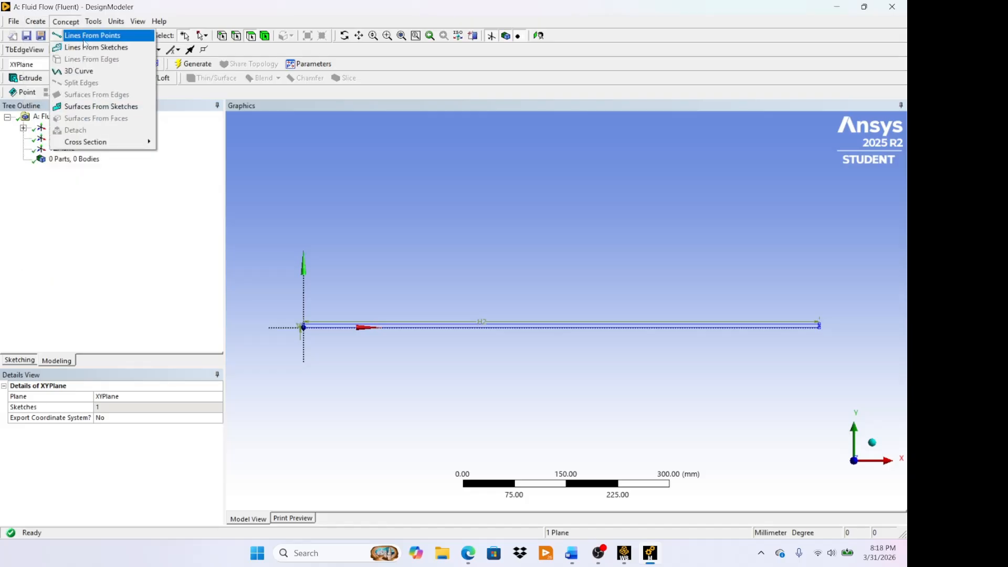
click(98, 106)
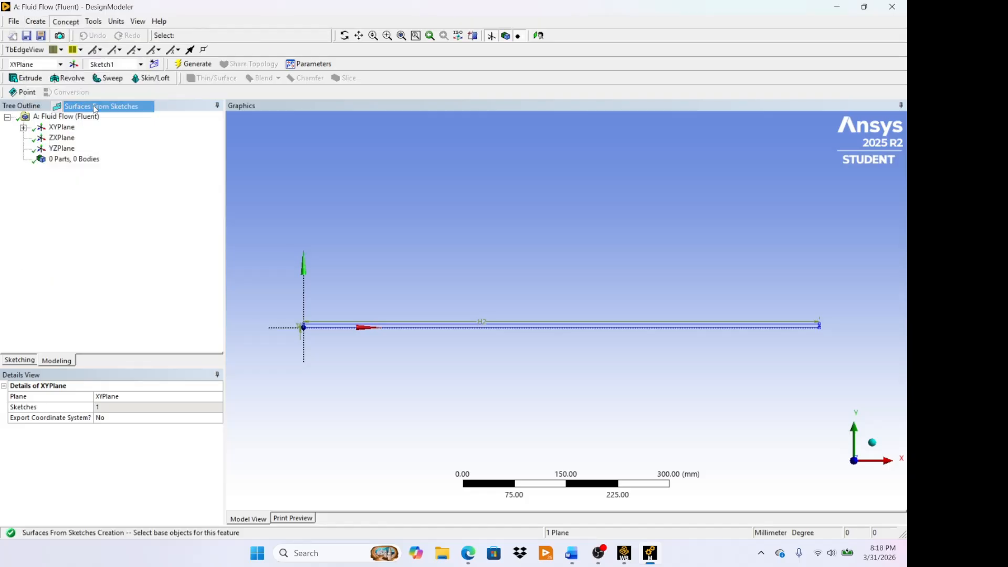
click(63, 128)
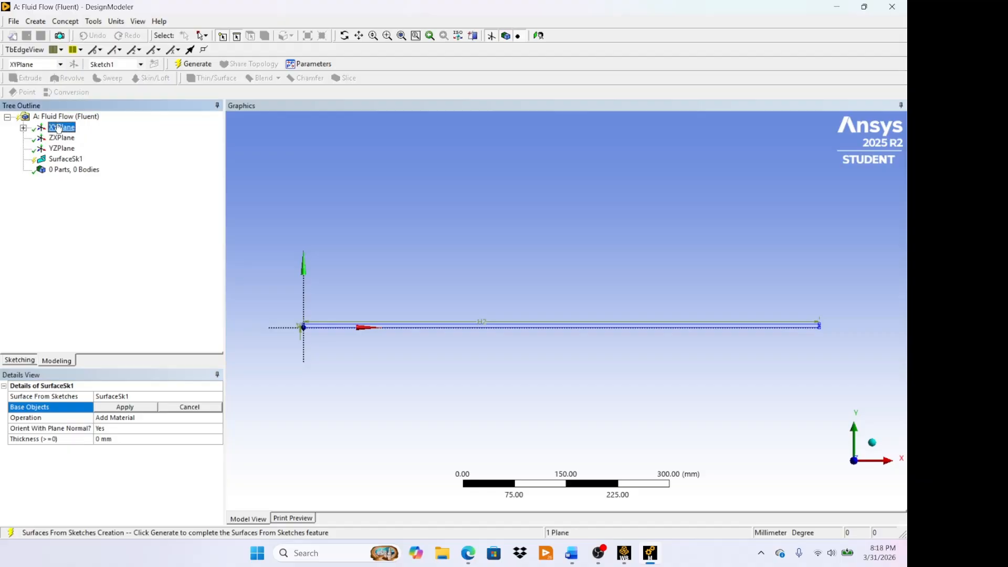
click(23, 128)
click(59, 138)
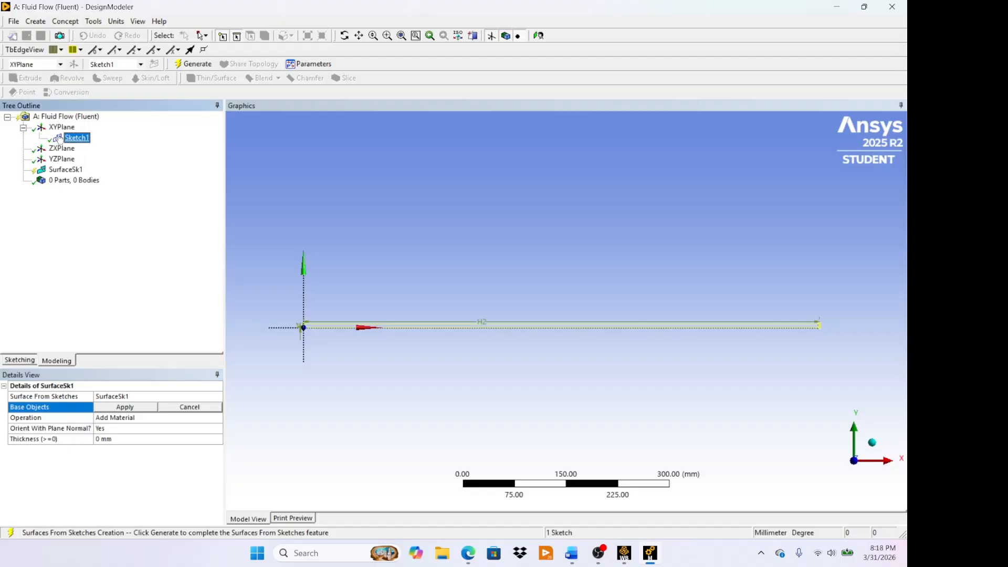
click(125, 408)
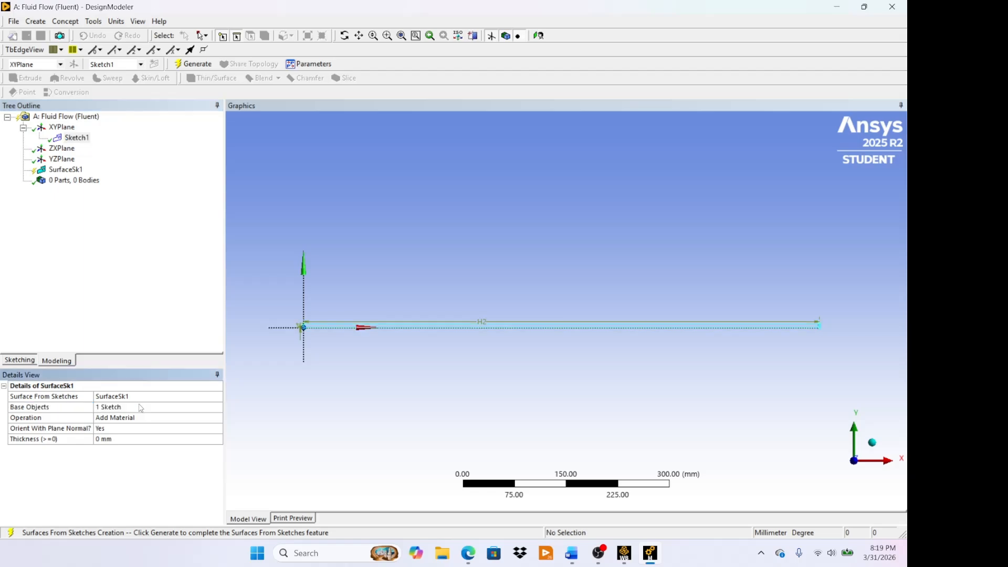
click(195, 65)
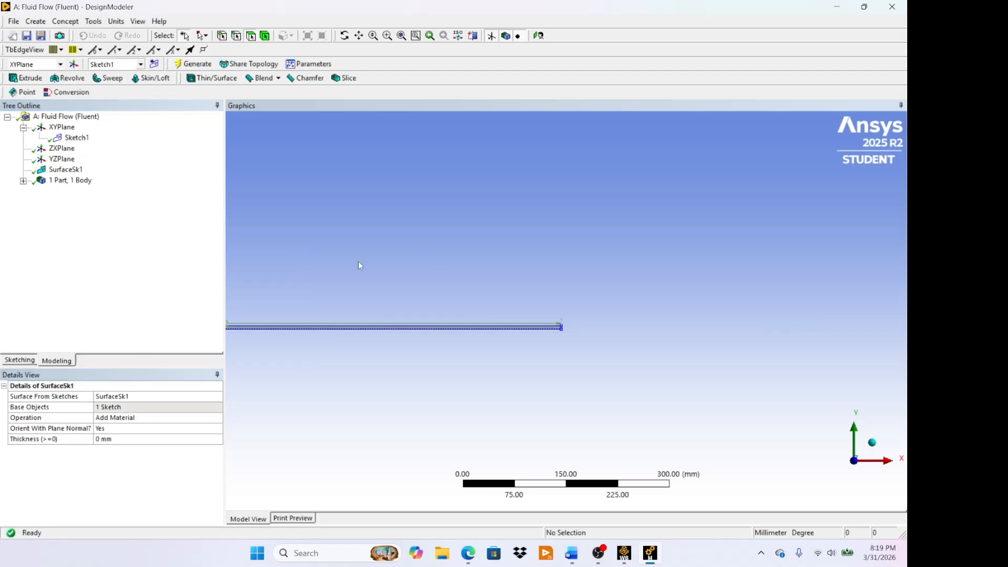
click(358, 35)
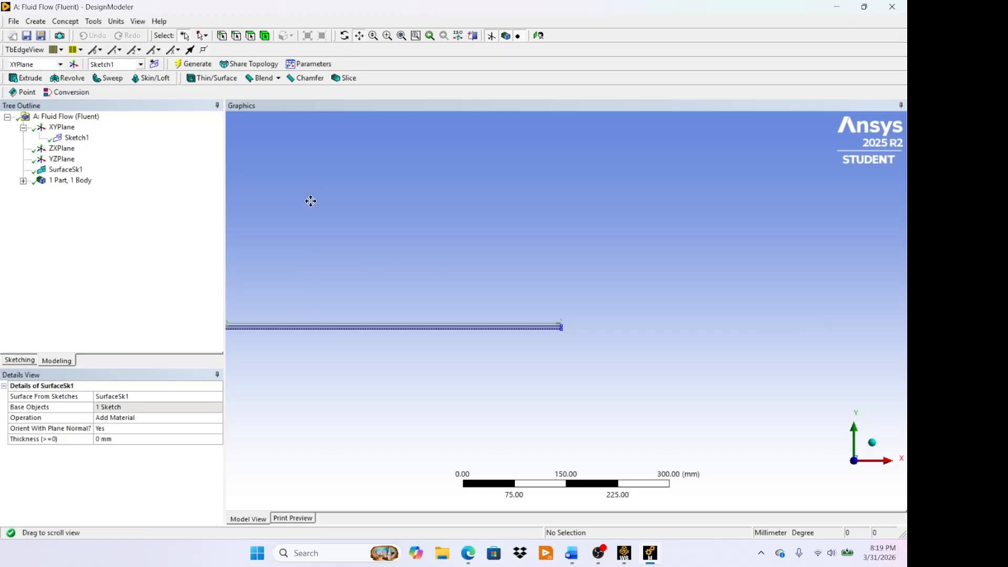
mouse_move(311, 201)
mouse_down()
mouse_move(619, 248)
mouse_move(520, 257)
mouse_move(559, 250)
mouse_up()
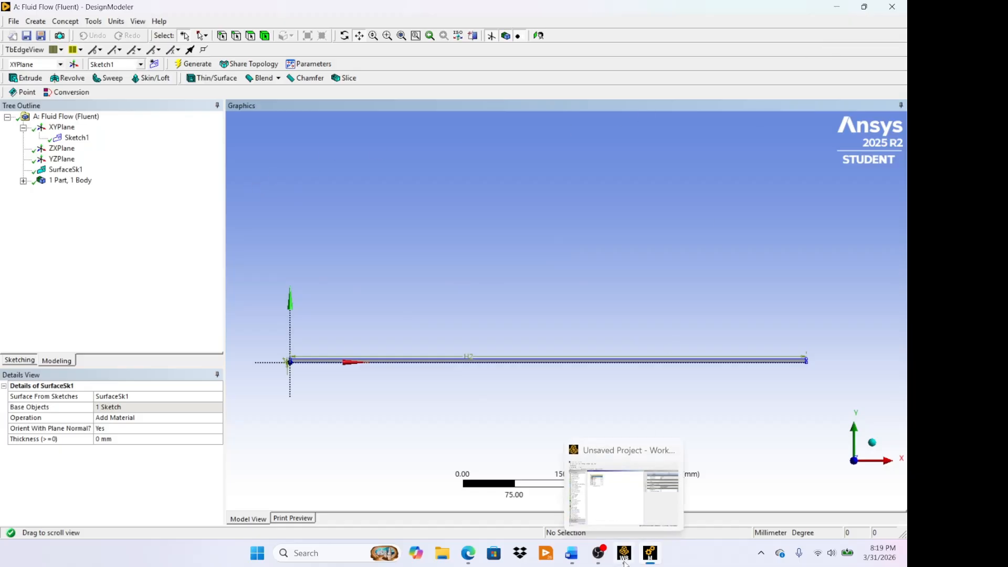
- Switch to Workbench, update the Geometry cell of the Fluid Flow (Fluent) system and open its Mesh cell in Meshing
click(620, 498)
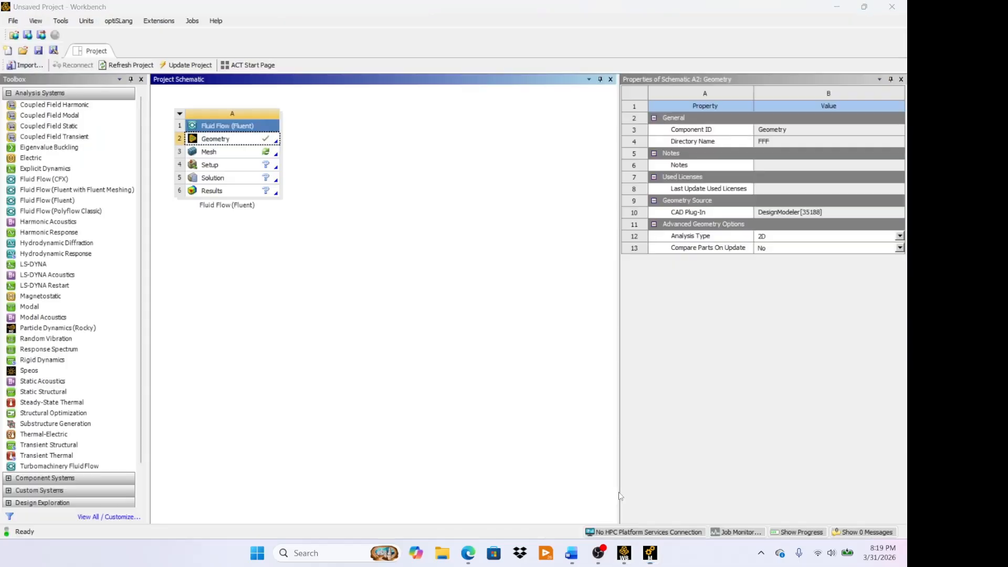
right_click(234, 139)
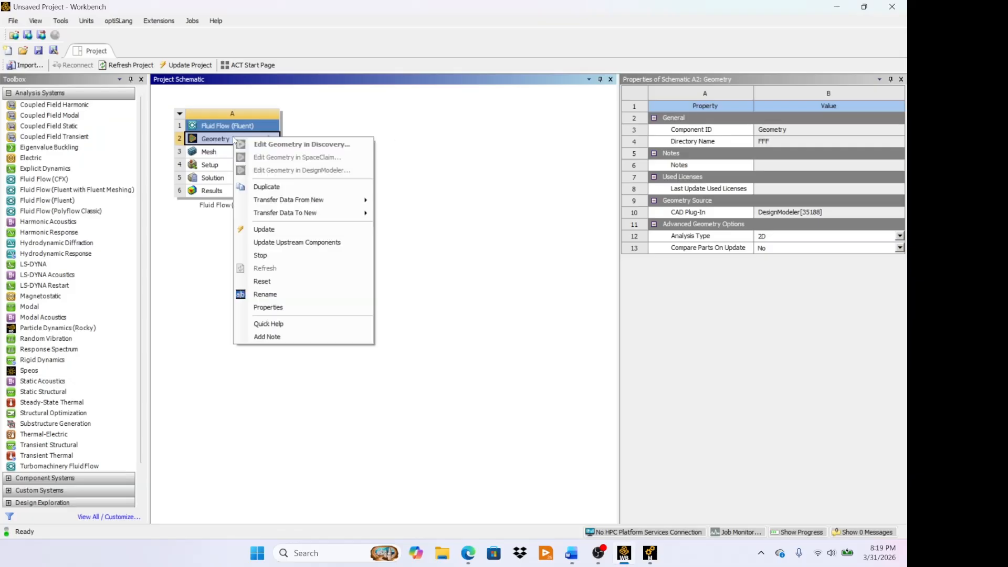
click(274, 230)
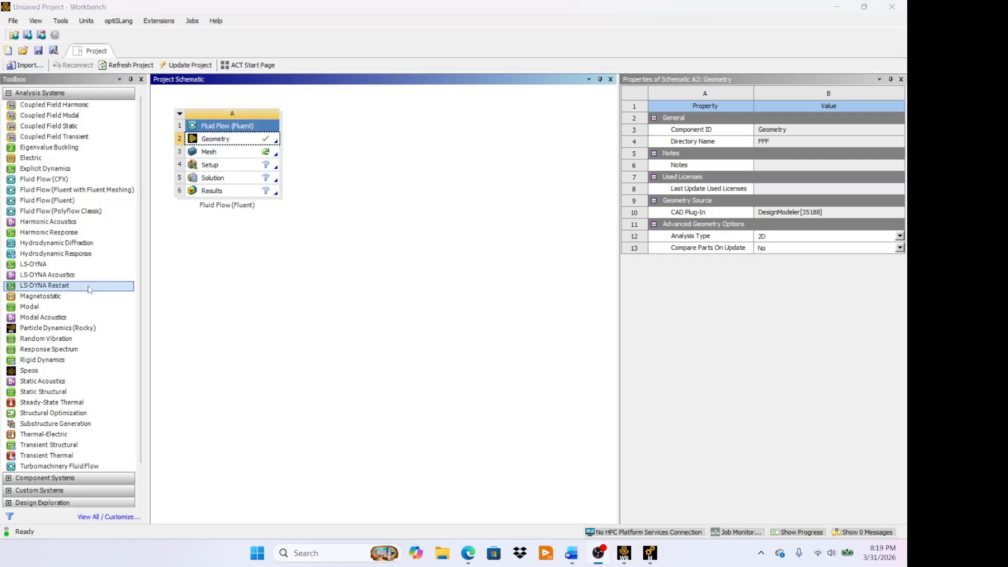
double_click(224, 152)
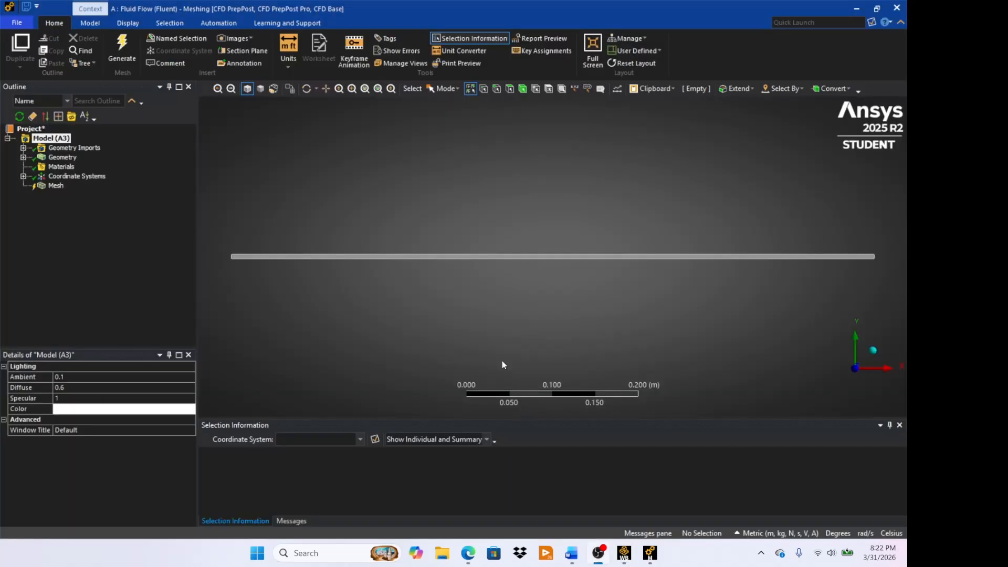
- Insert a mesh Method and scope it to the rectangular surface body
right_click(53, 187)
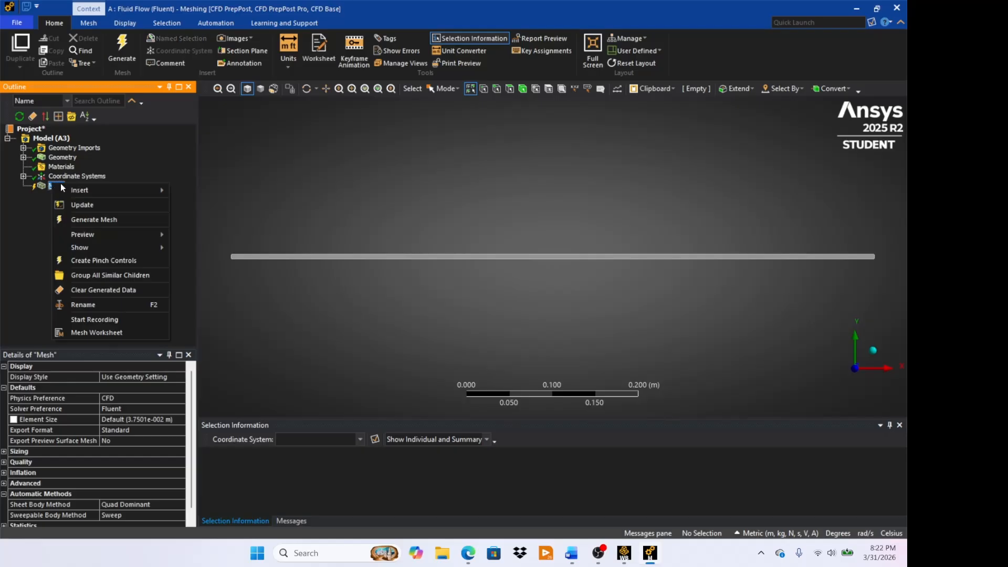
mouse_move(104, 197)
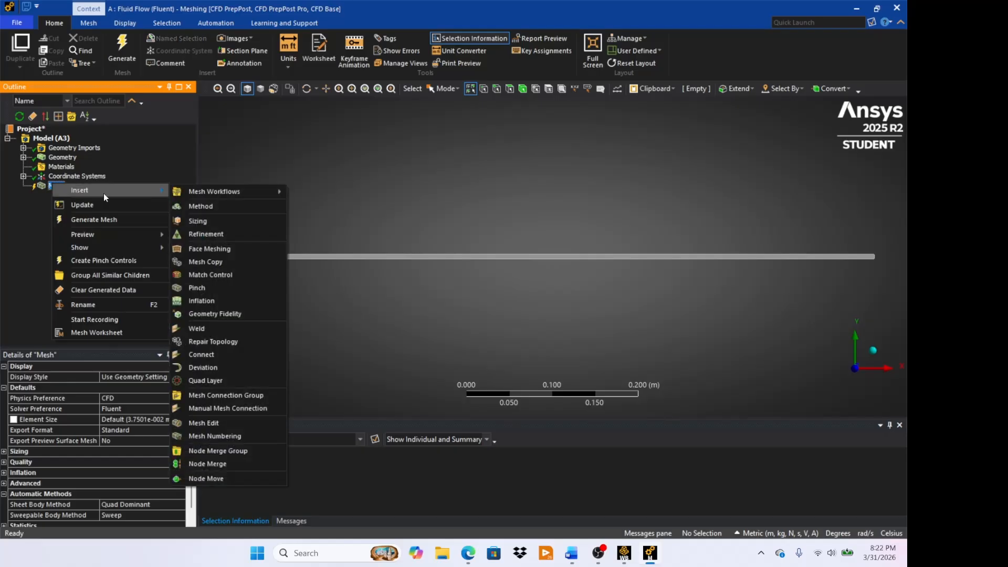
click(200, 206)
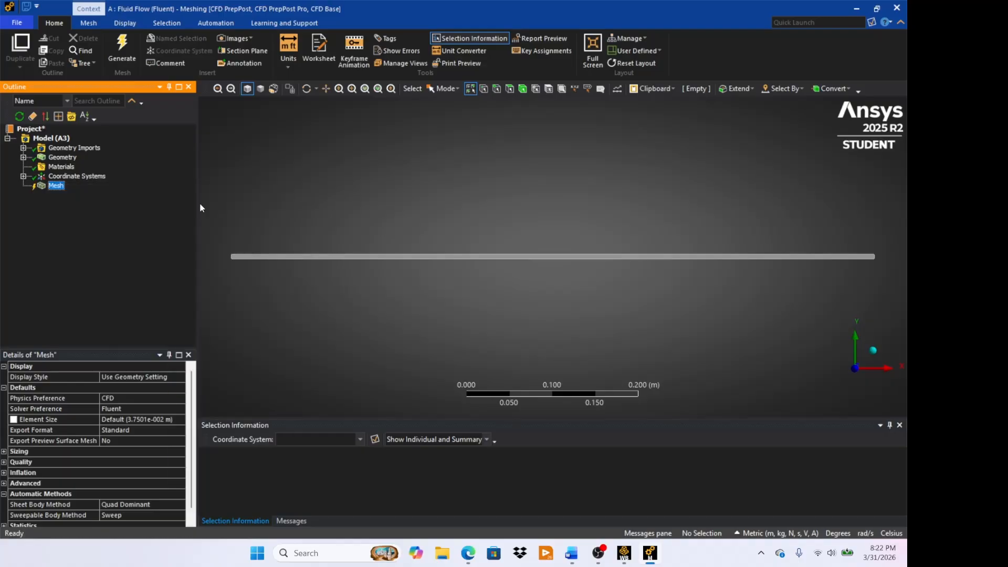
click(322, 258)
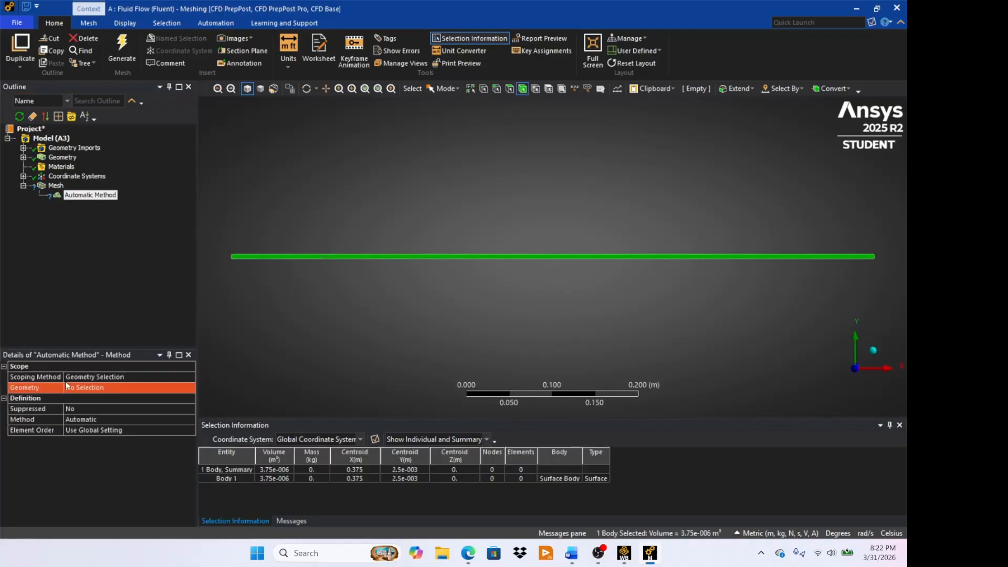
click(98, 388)
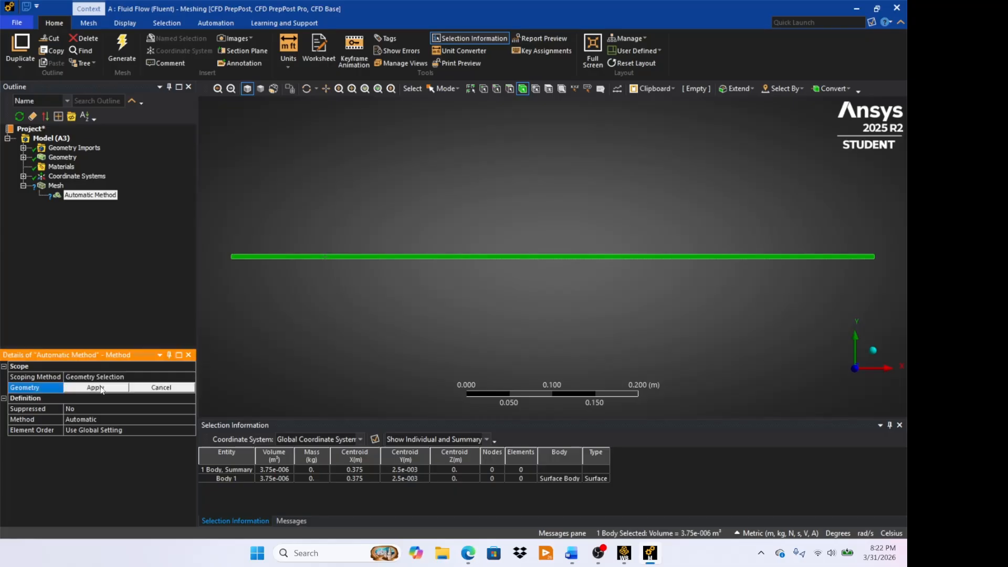
click(95, 388)
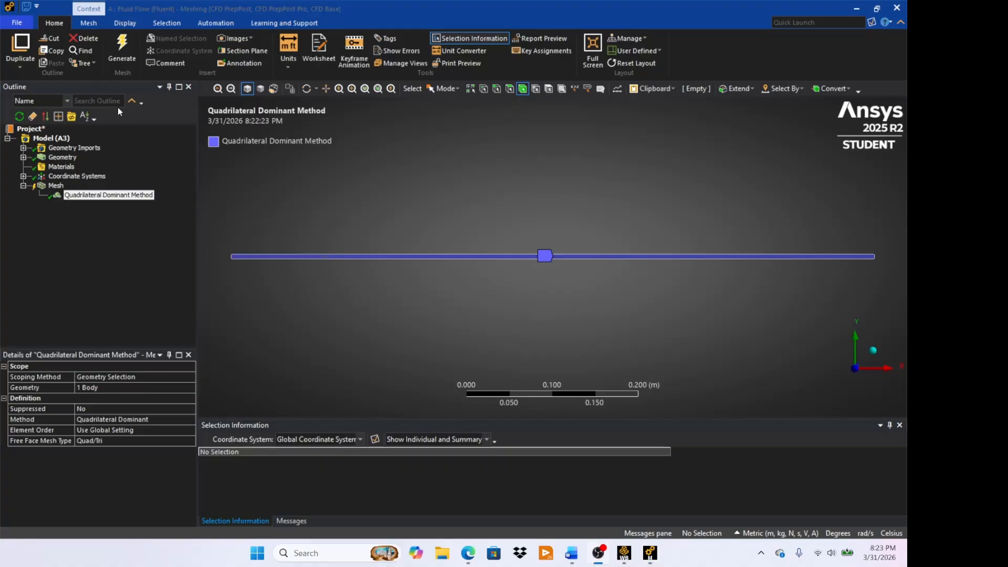
- Insert a mesh Sizing control and select the channel's short vertical edge at the origin end
right_click(55, 187)
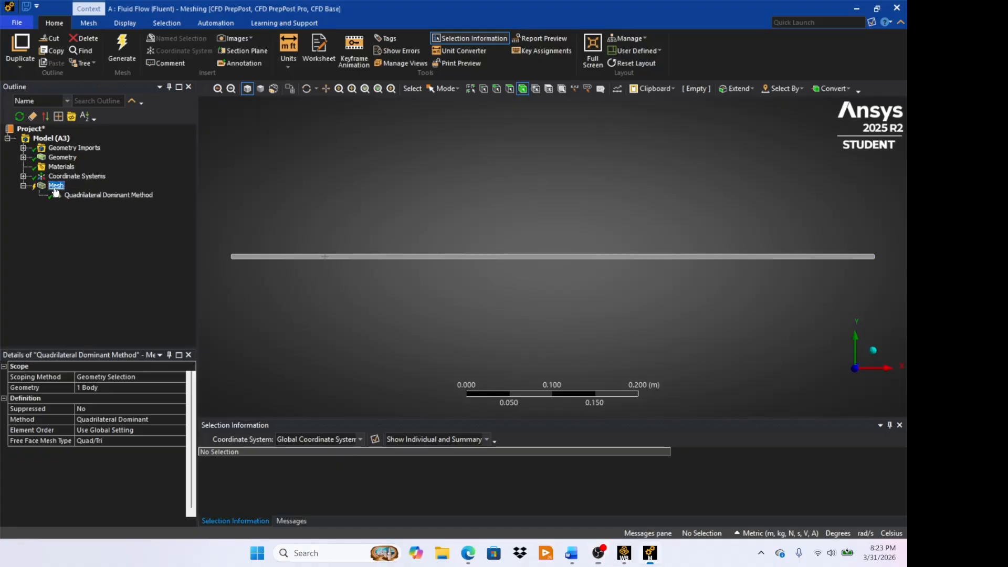
mouse_move(93, 195)
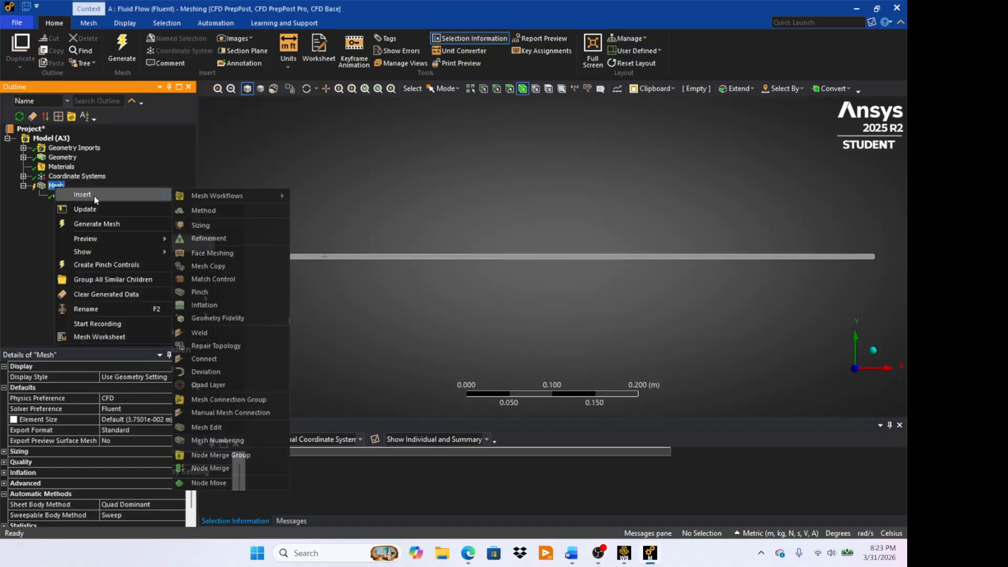
click(215, 218)
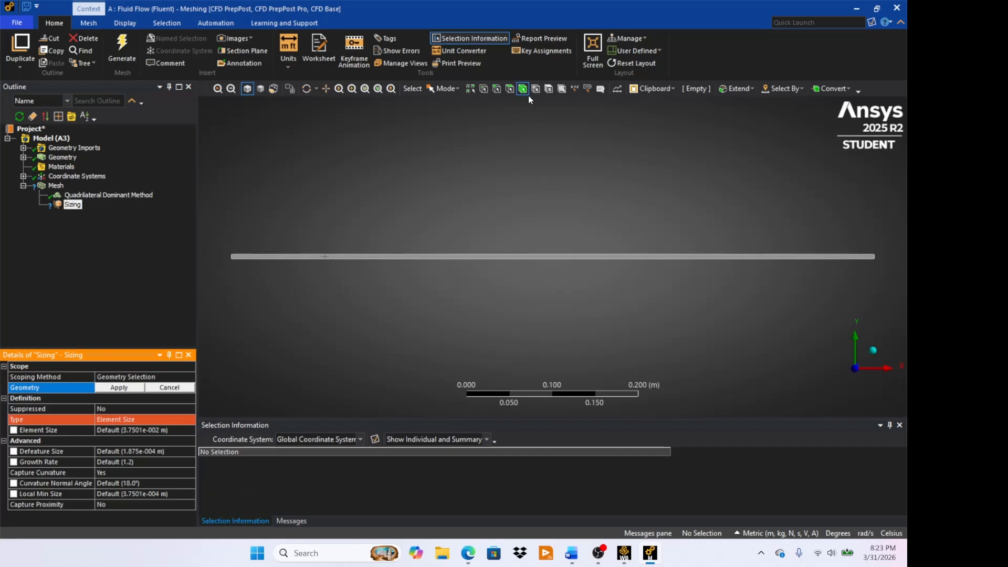
click(496, 88)
scroll(225, 246, up, 2)
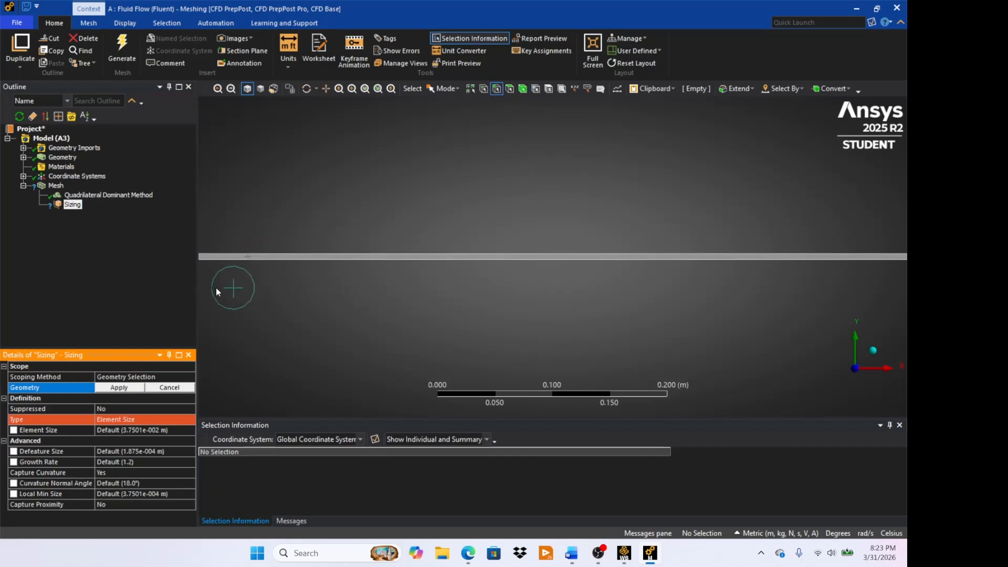
right_drag(231, 289, 297, 293)
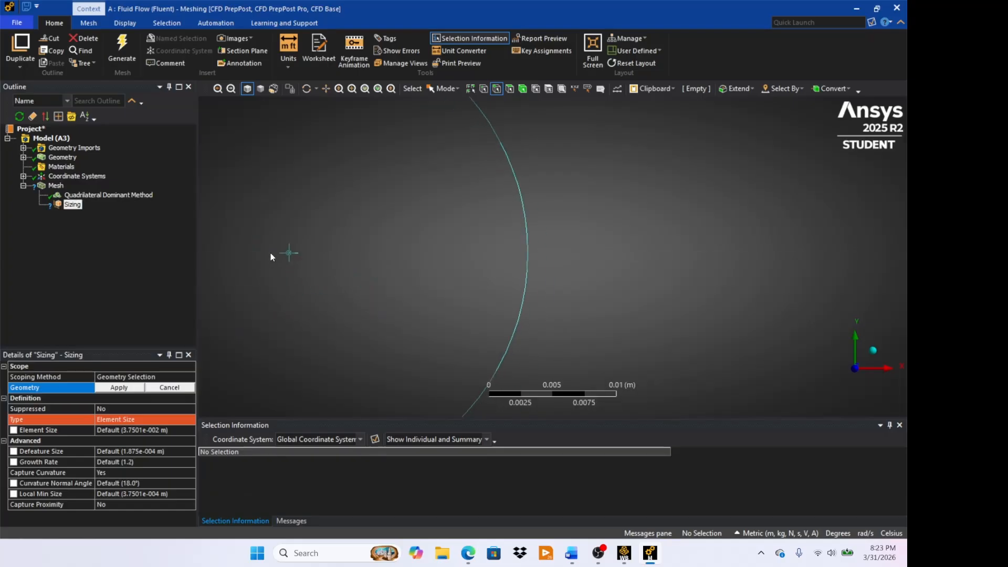
scroll(361, 266, down, 5)
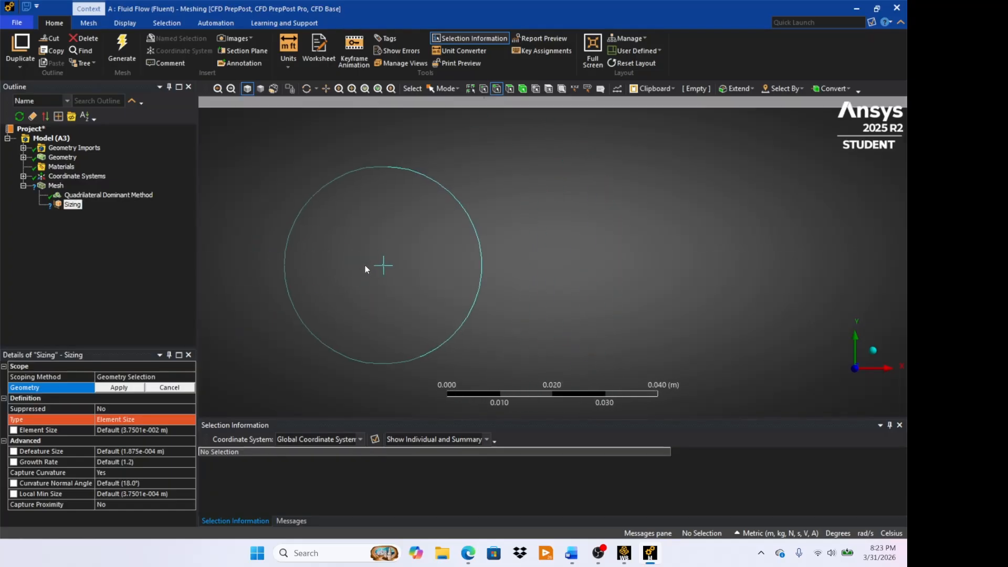
right_drag(335, 185, 371, 228)
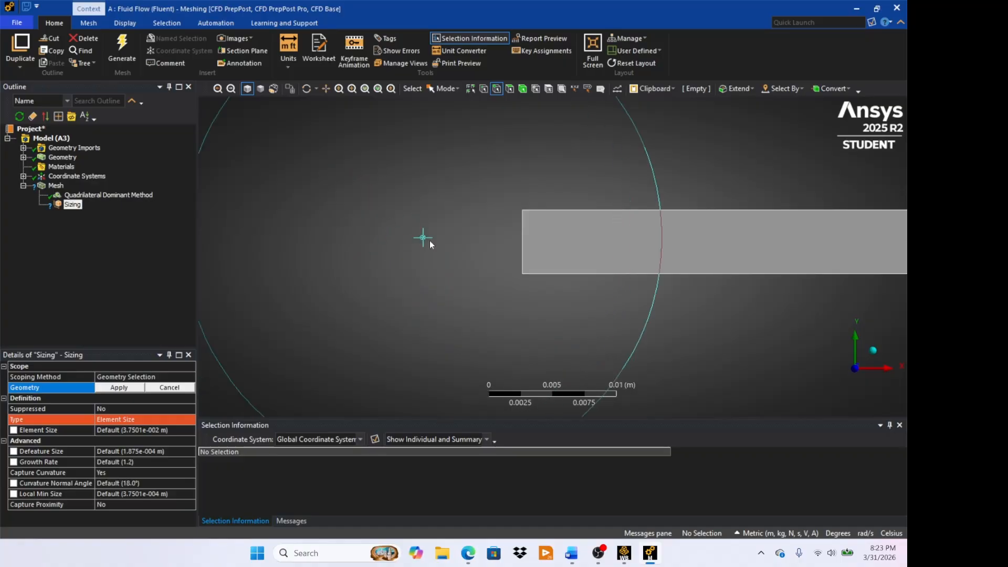
click(521, 245)
- Add the short vertical edge at the channel's far end to the selection and scope the sizing to both edges
scroll(612, 316, down, 3)
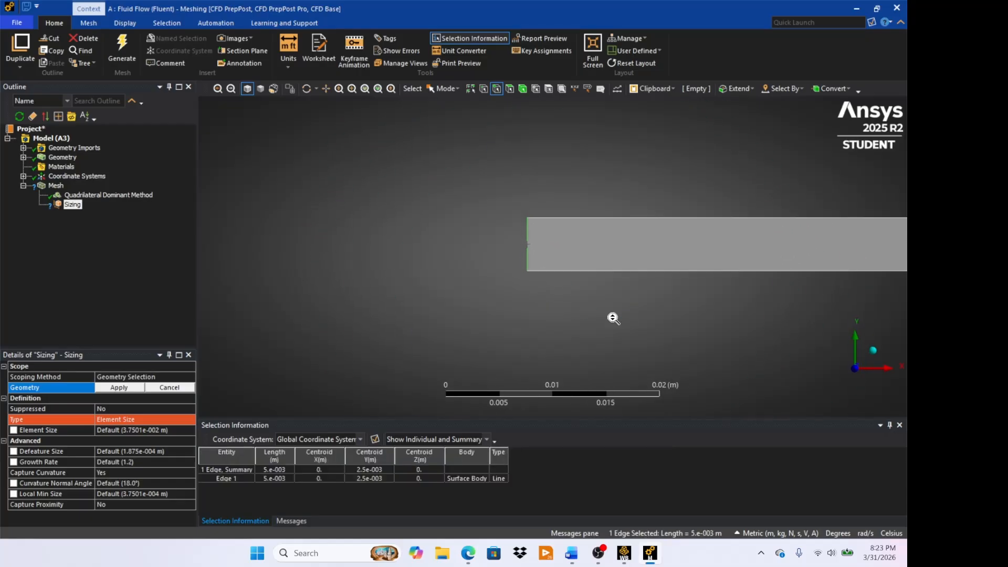
scroll(690, 319, down, 5)
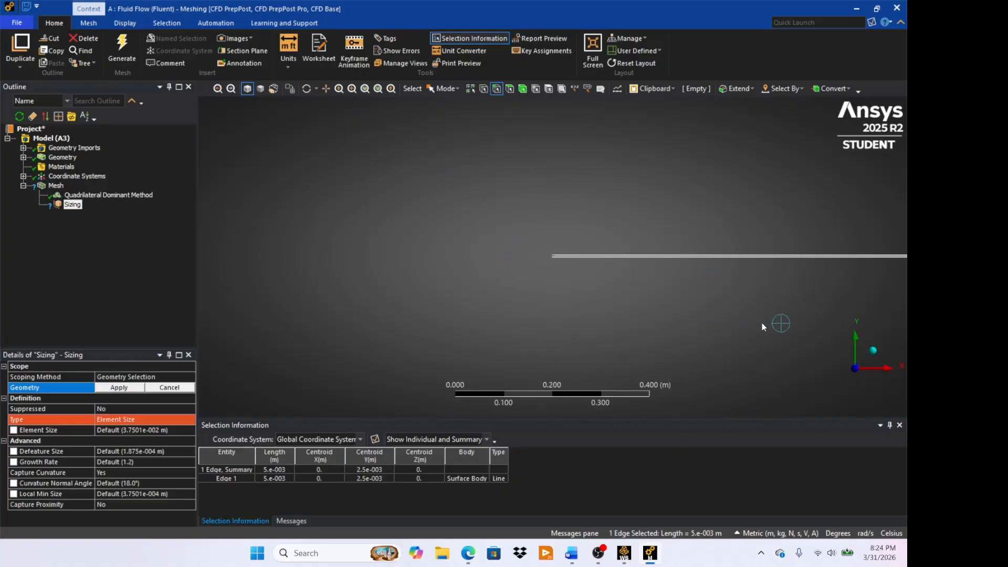
scroll(763, 325, down, 2)
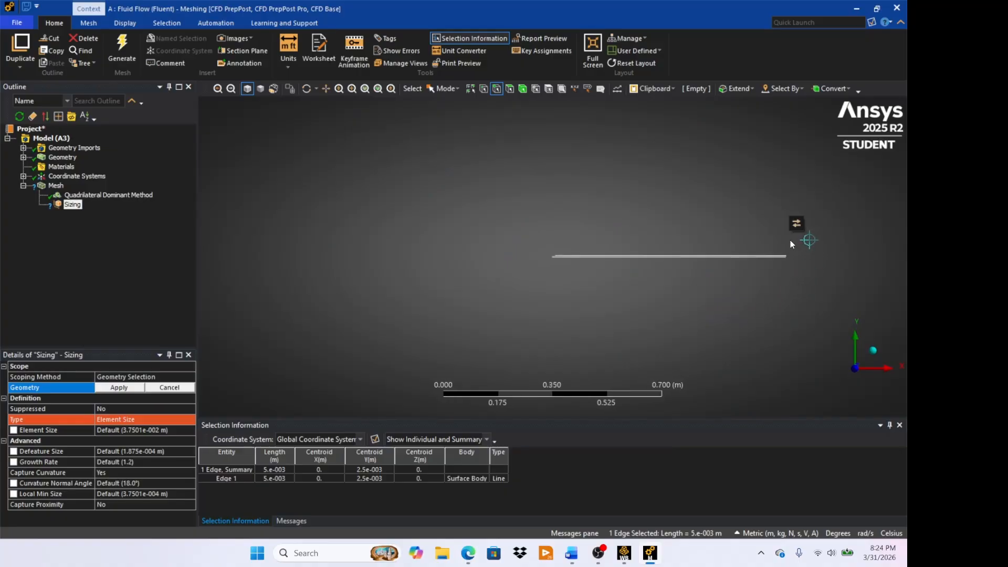
right_drag(779, 239, 793, 267)
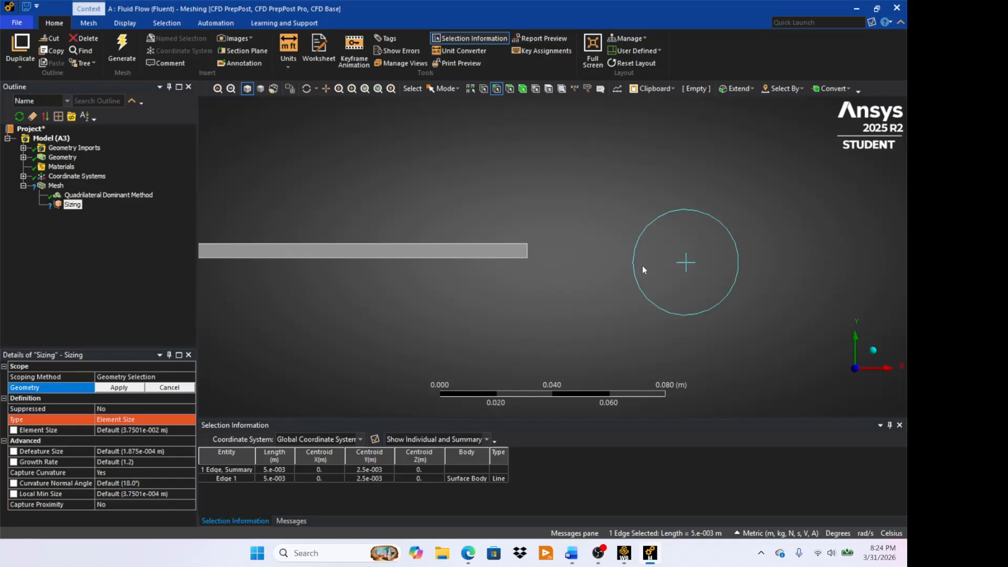
ctrl+click(528, 251)
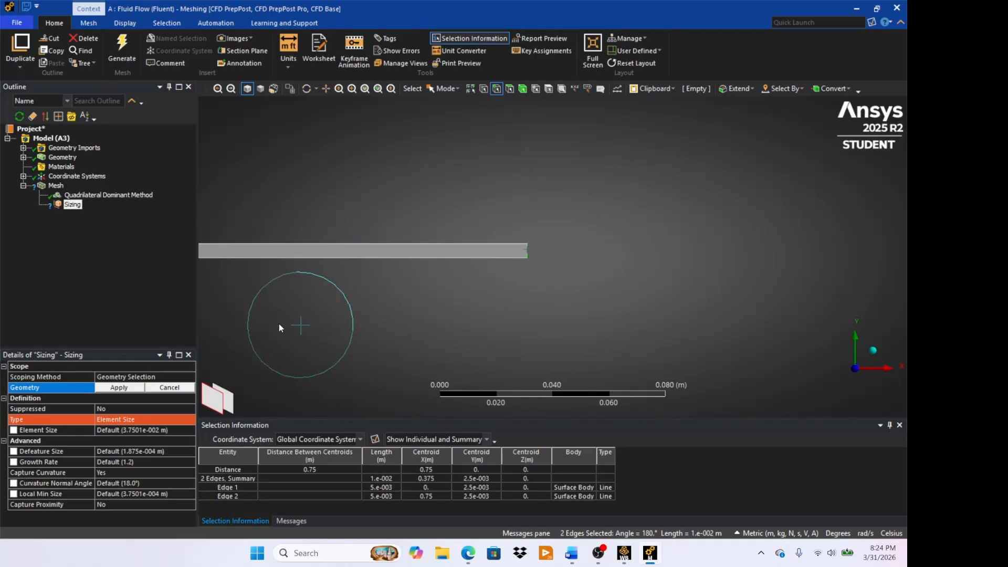
click(119, 388)
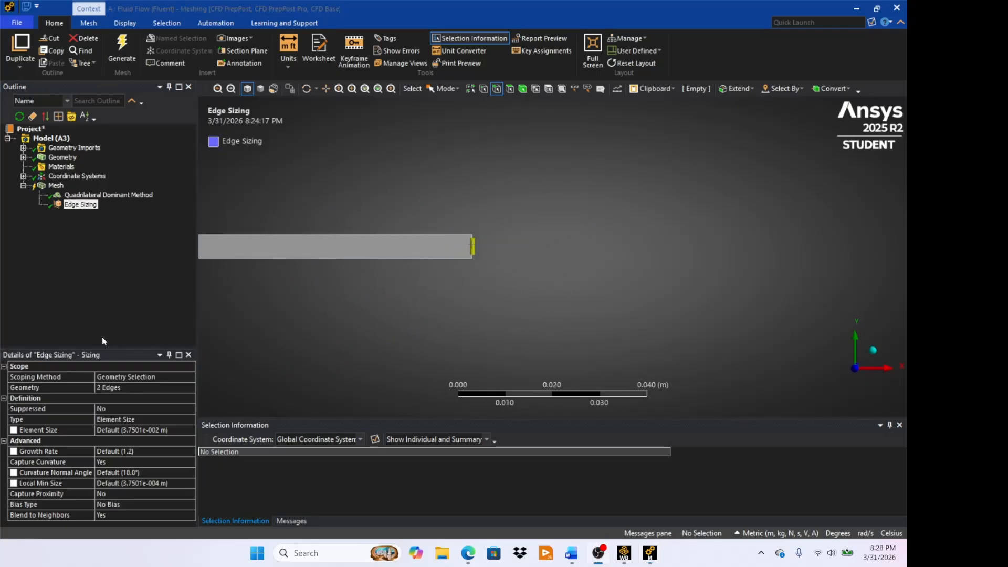
- Define the short vertical edges' sizing by Number of Divisions and set it to 70
click(130, 420)
click(190, 419)
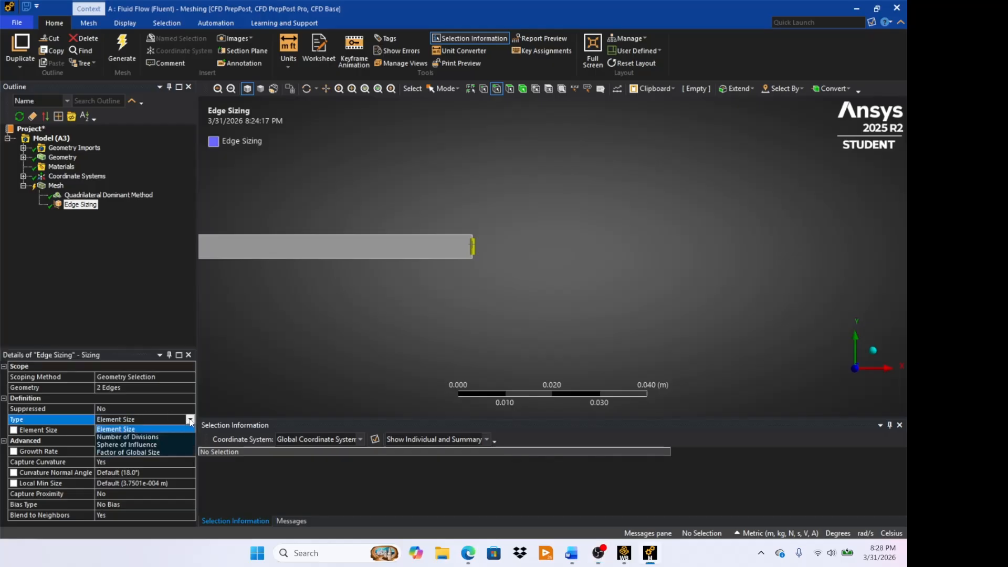
click(160, 436)
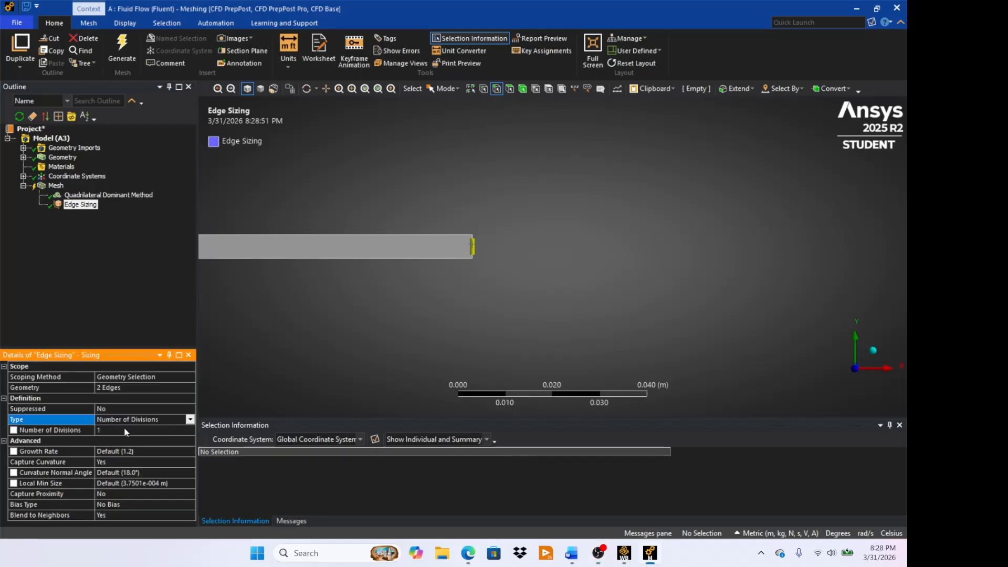
click(126, 431)
text(70)
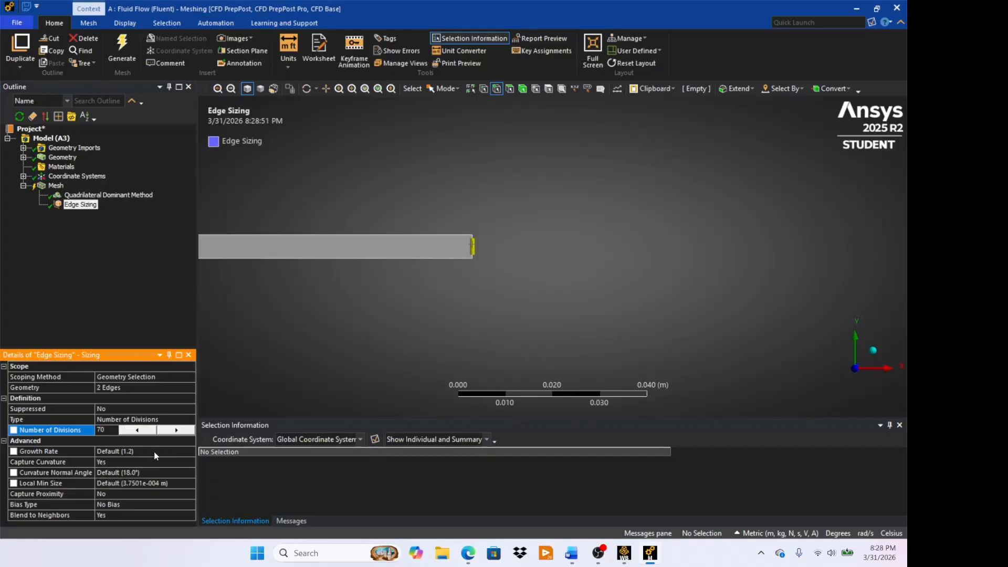
- Turn off Capture Curvature and set the behavior to Hard for the short edges' sizing
click(122, 461)
click(190, 462)
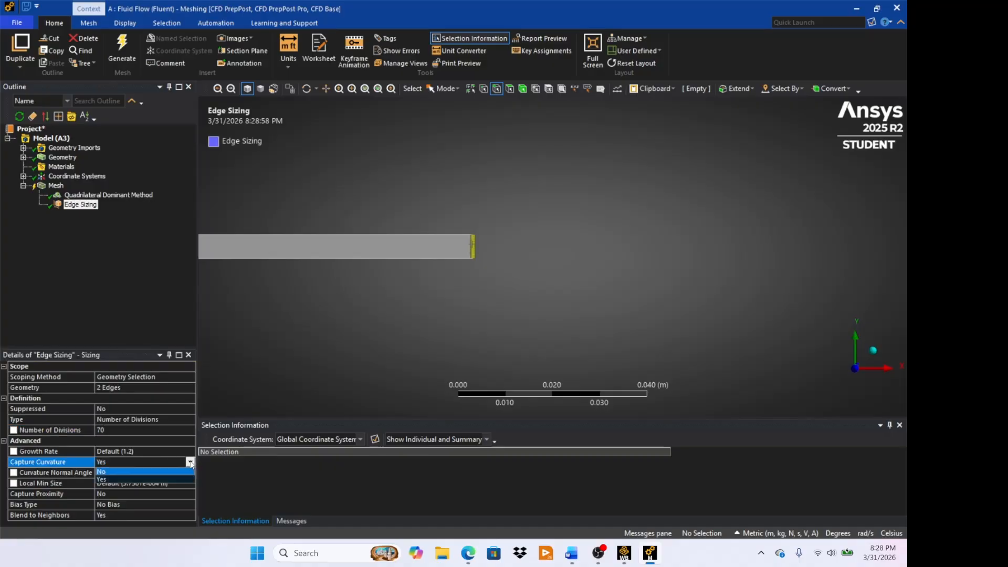
click(154, 472)
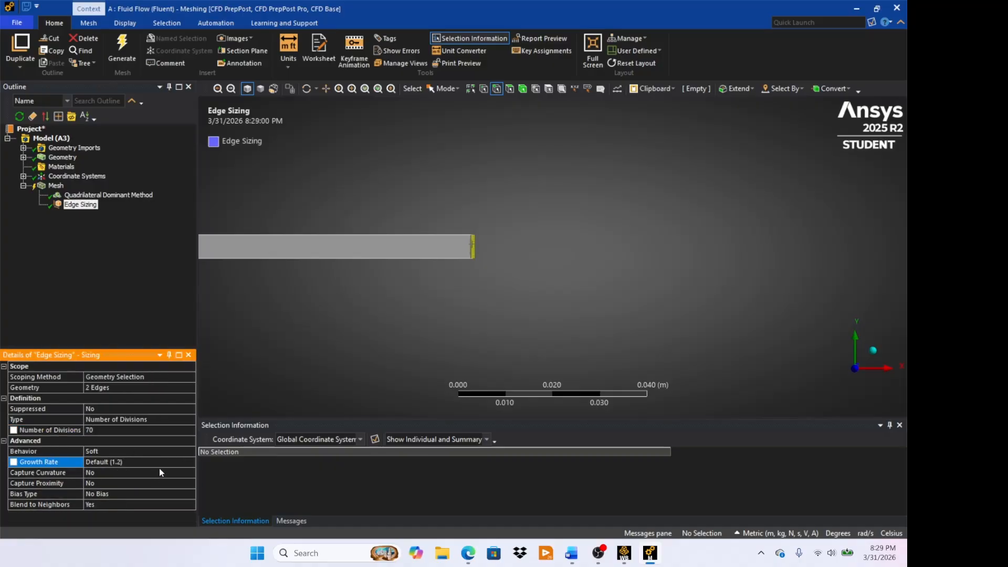
click(128, 450)
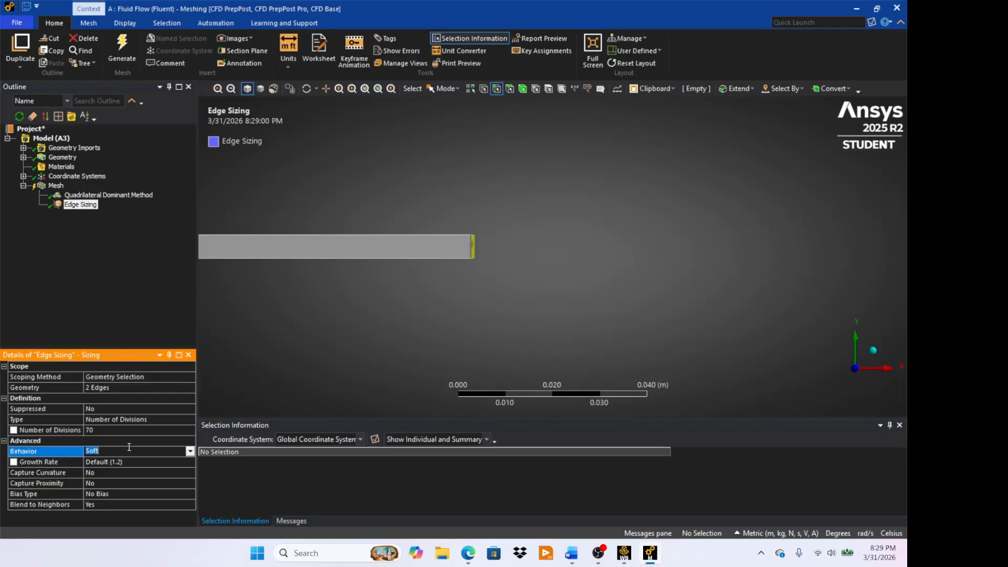
click(134, 450)
click(150, 468)
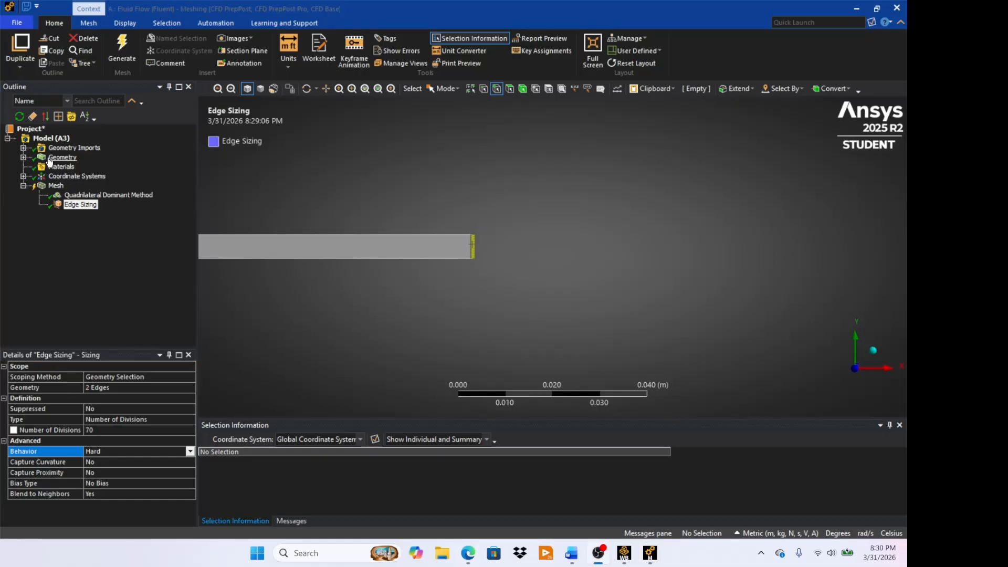
- Insert a second mesh Sizing control and scope it to the channel's two long horizontal edges
right_click(51, 187)
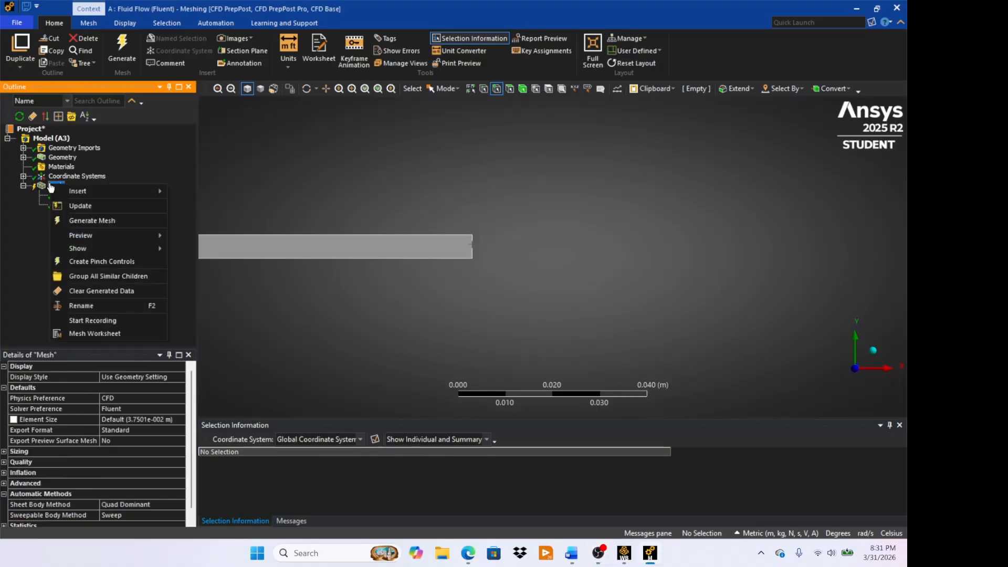
mouse_move(72, 190)
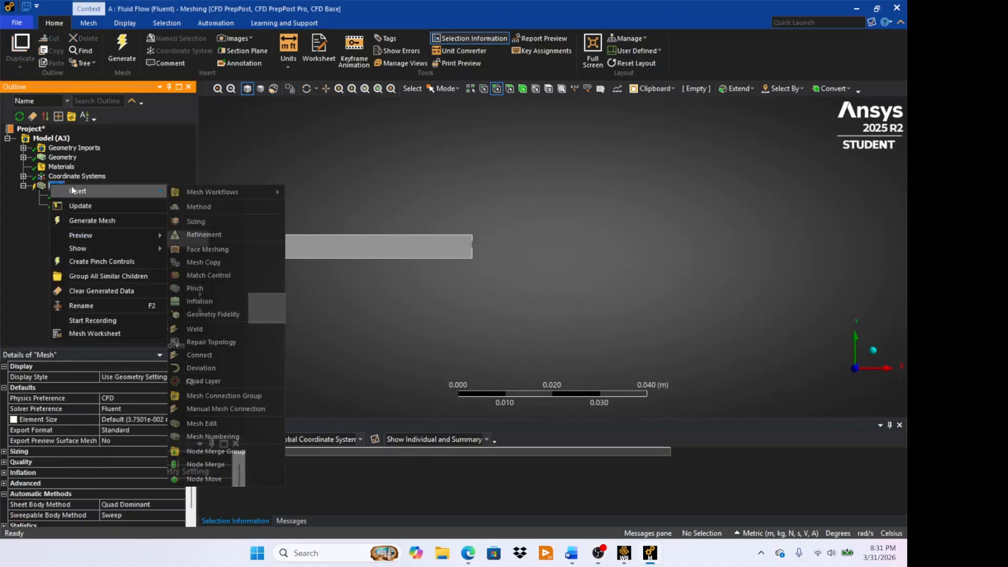
click(196, 219)
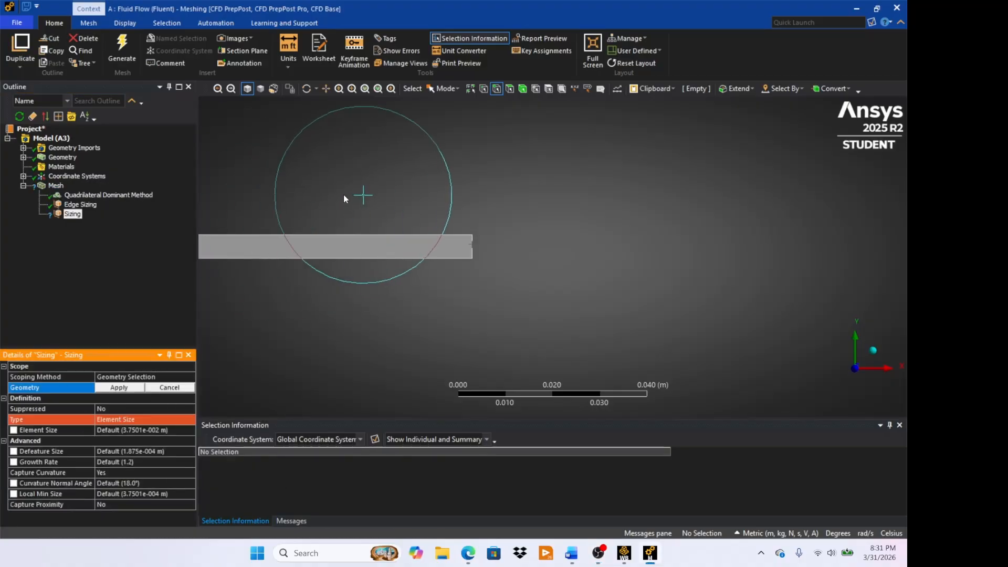
click(309, 234)
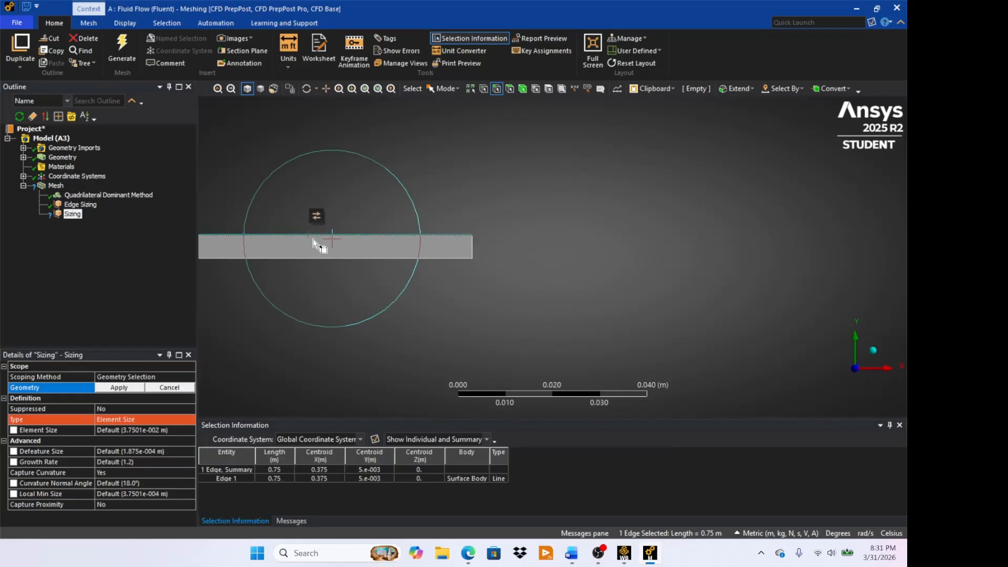
ctrl+click(315, 259)
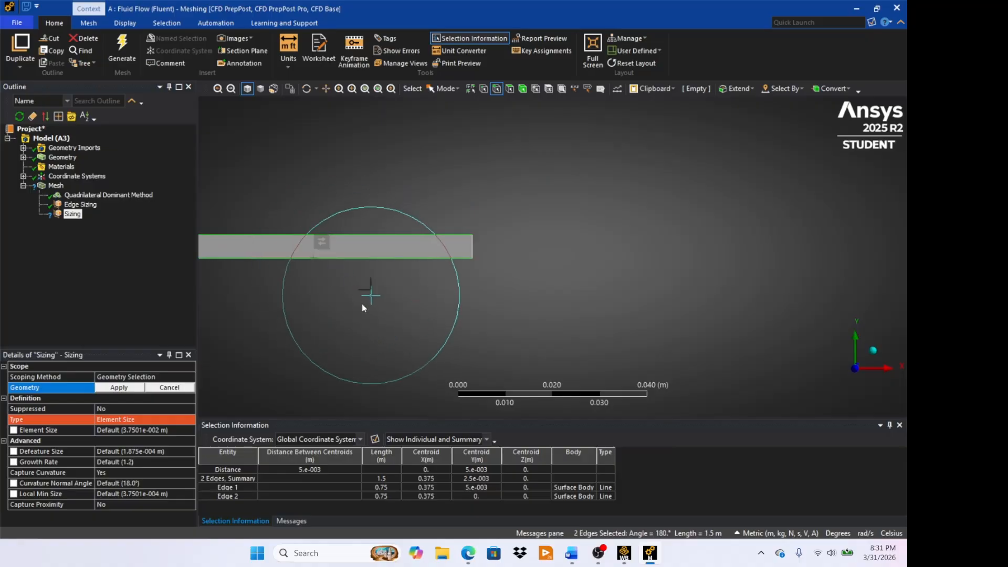
click(118, 388)
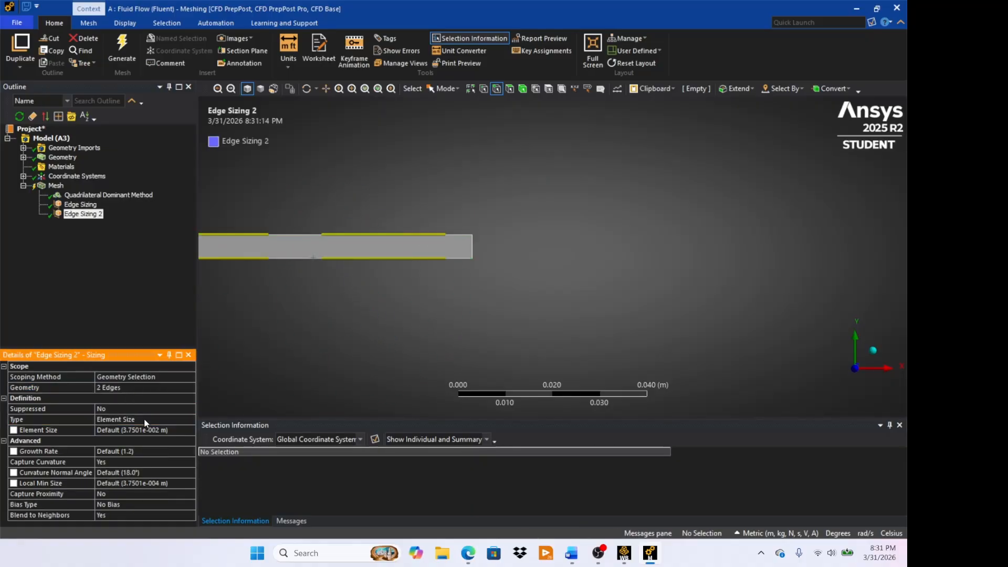
- Define the long edges' sizing by Number of Divisions and set it to 800
click(175, 418)
click(190, 419)
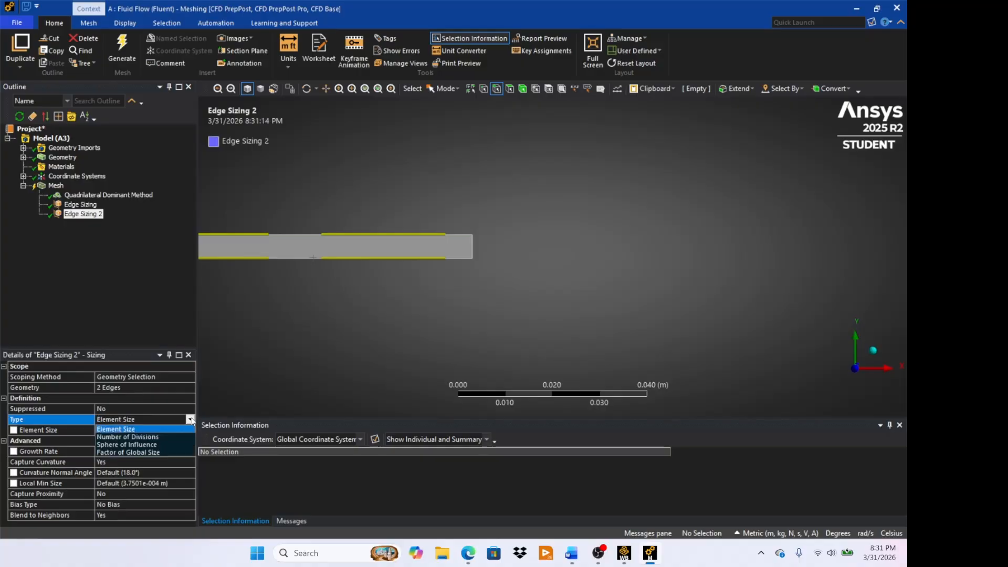
click(169, 436)
click(145, 431)
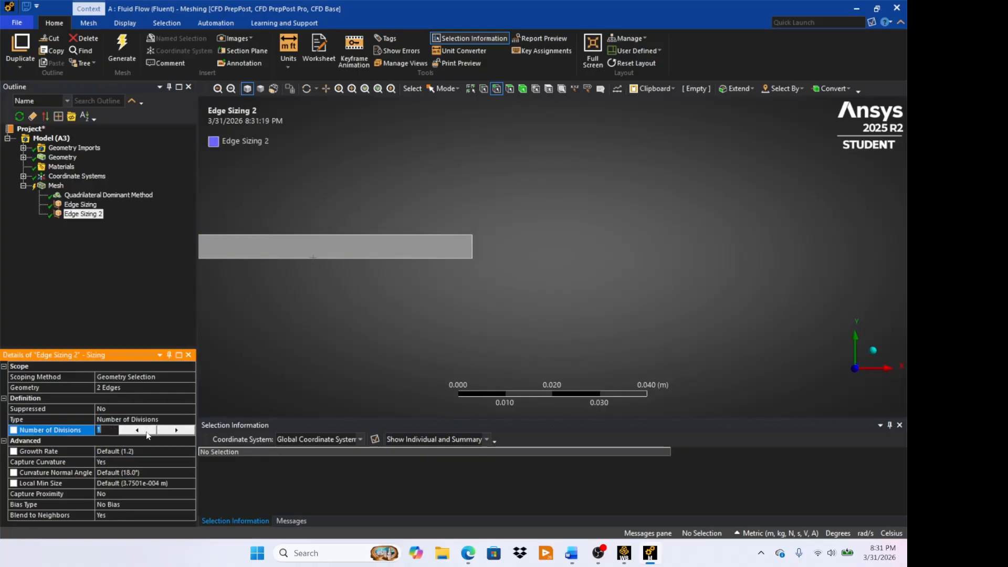
text(800)
- Turn off Capture Curvature and set the behavior to Hard for the long edges' sizing
click(119, 462)
click(190, 462)
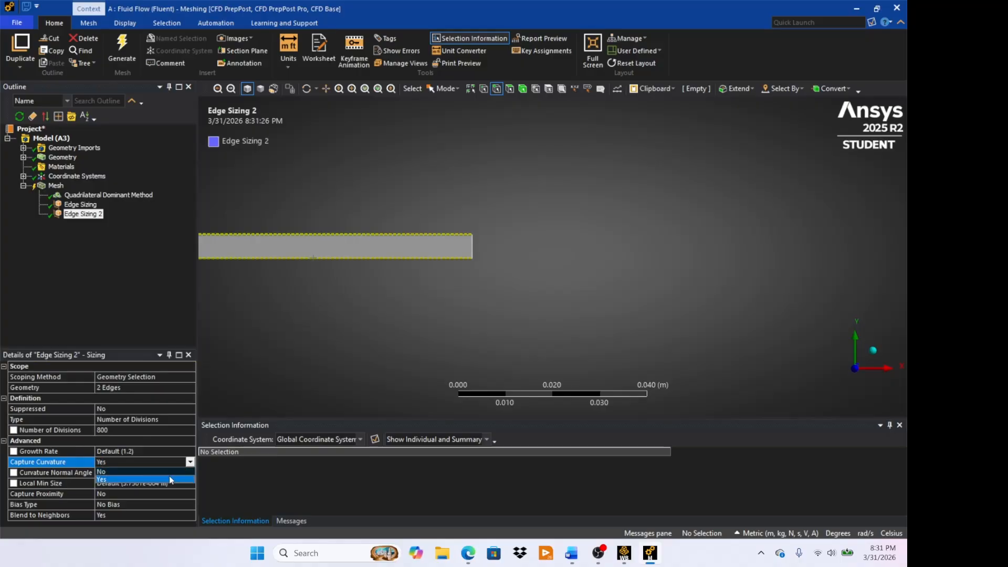
click(166, 471)
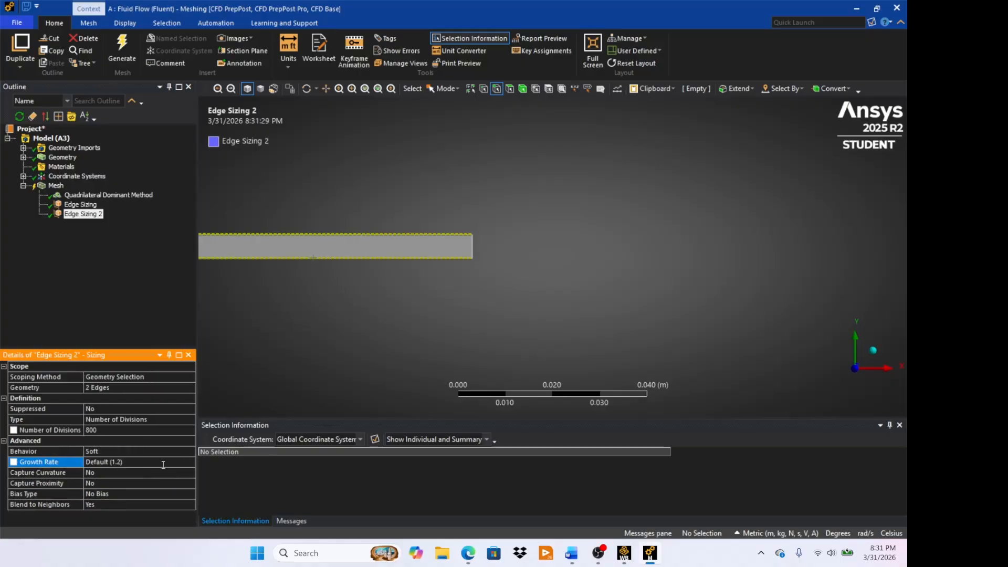
click(118, 452)
click(189, 452)
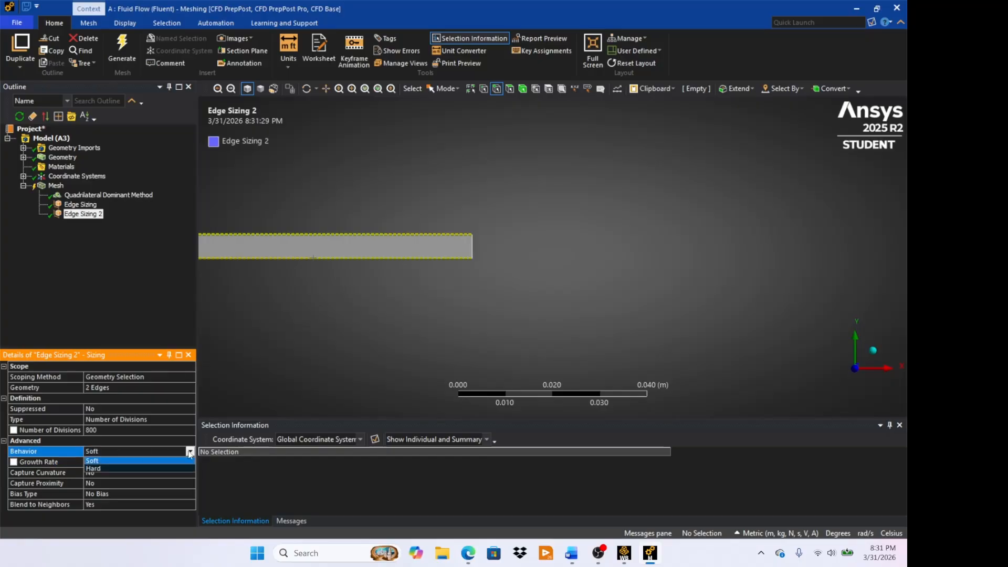
click(154, 469)
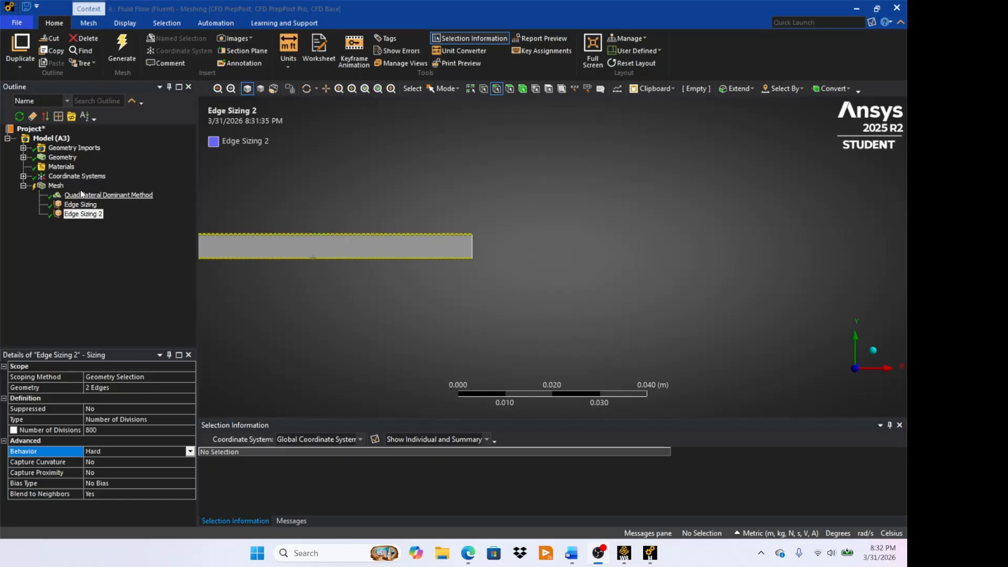
- Insert a Face Meshing control on the mesh and scope it to the channel's rectangular face
right_click(60, 186)
mouse_move(80, 188)
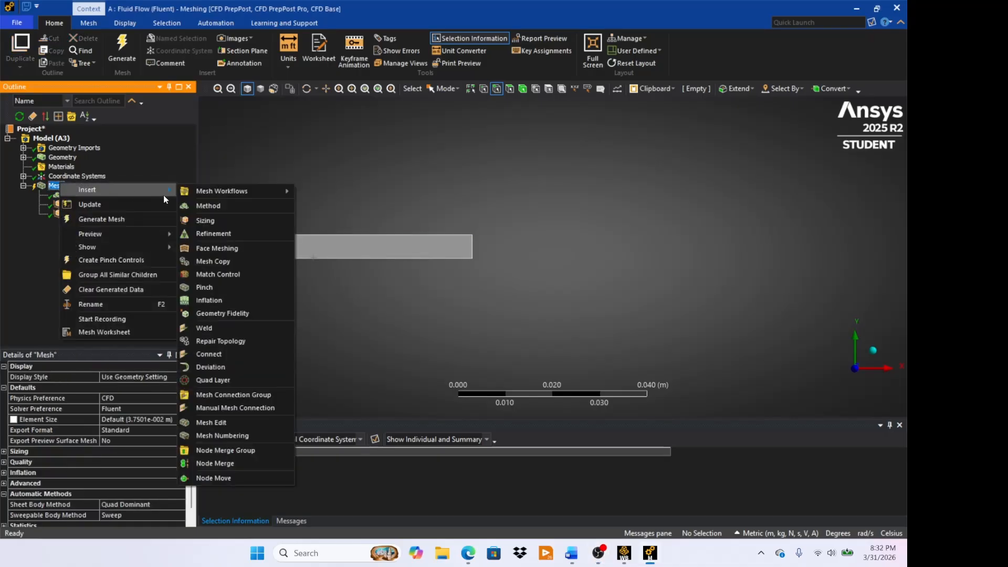
click(223, 248)
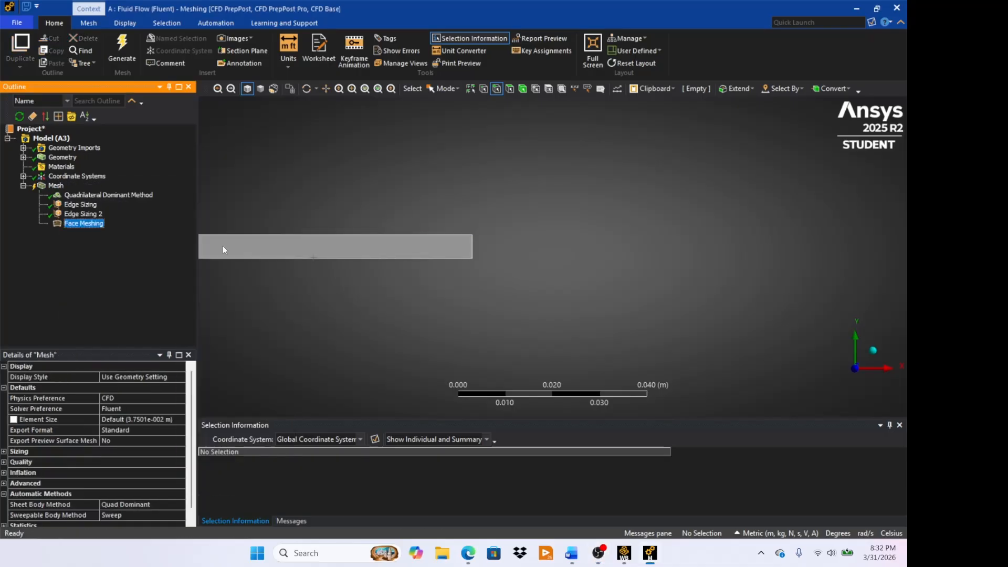
click(290, 248)
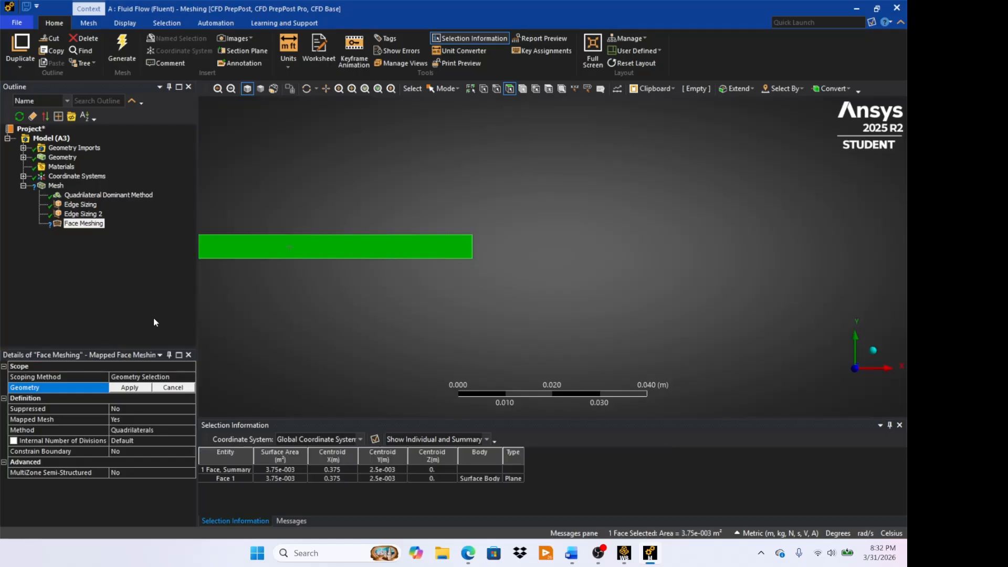
click(129, 388)
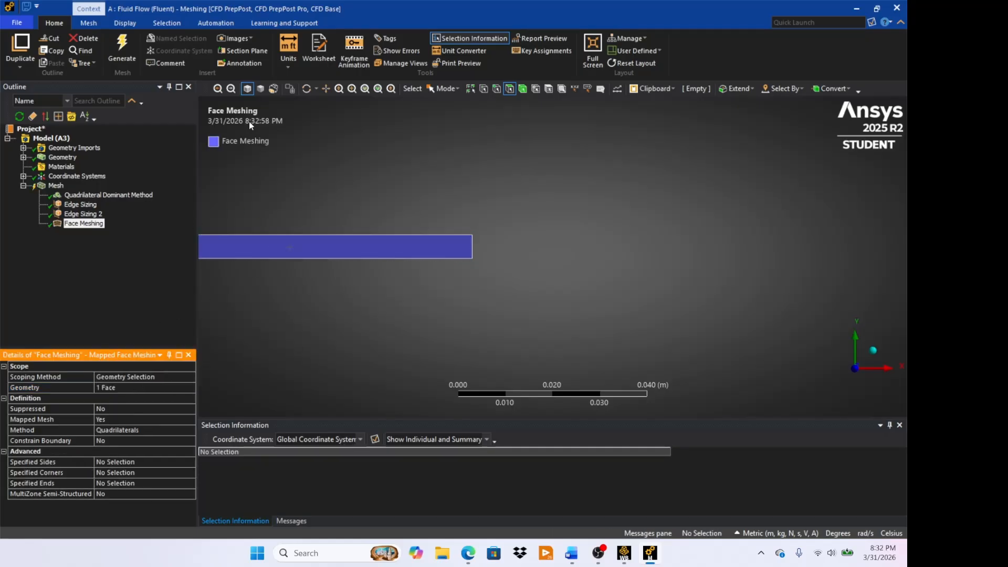
- Generate the mesh and examine the element pattern at the channel's far end
click(124, 48)
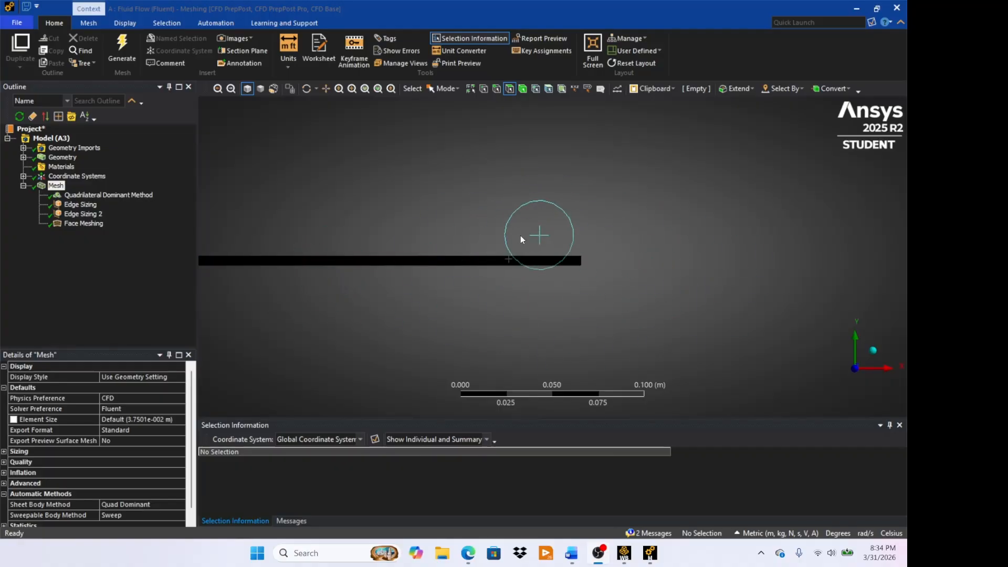
right_drag(555, 287, 571, 288)
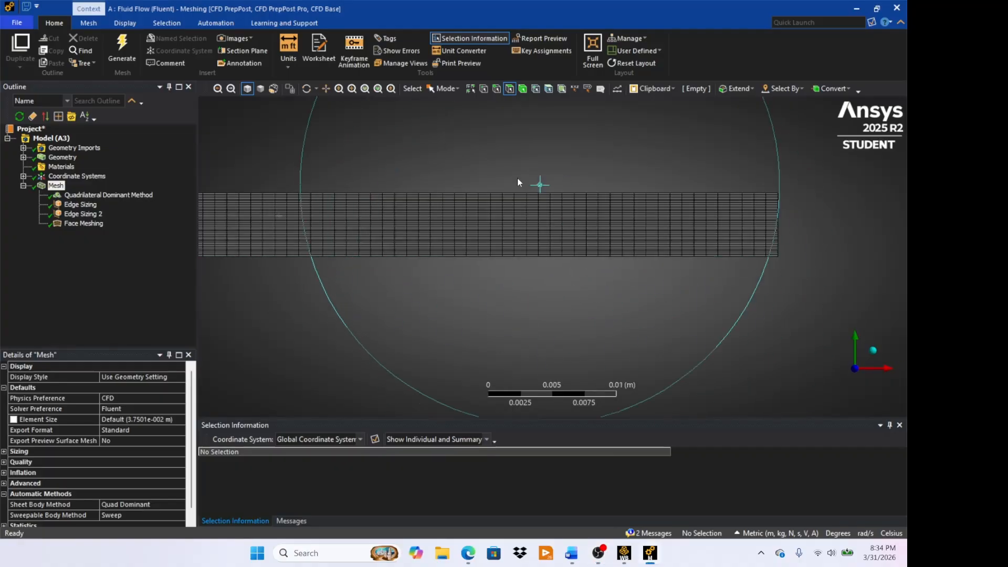
right_drag(513, 168, 576, 242)
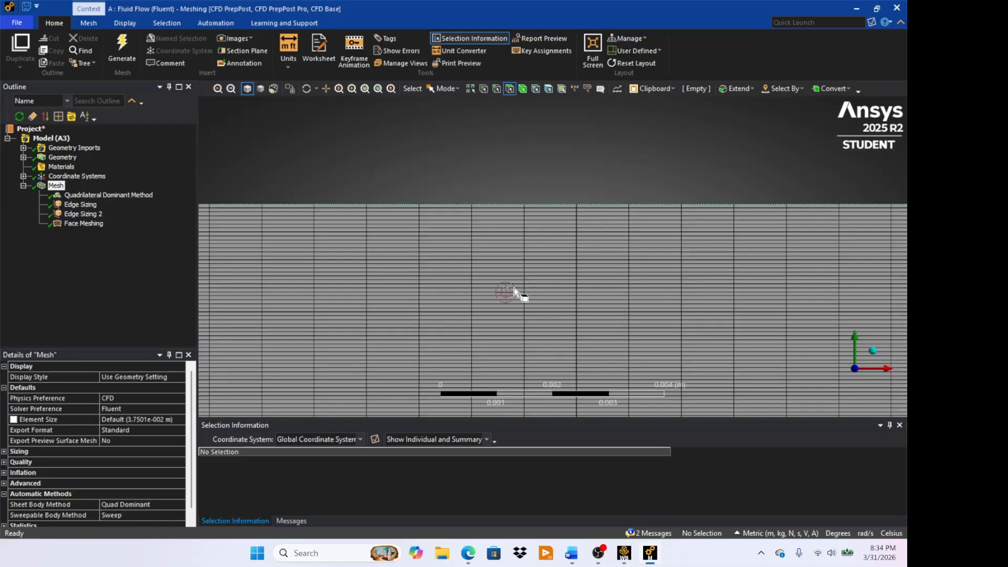
scroll(517, 293, down, 3)
scroll(518, 292, down, 5)
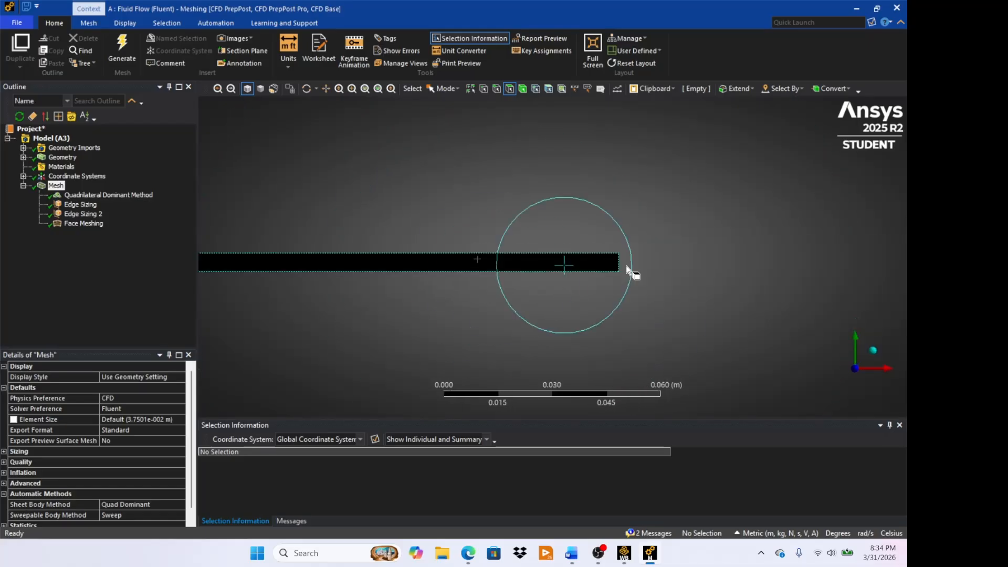
scroll(477, 259, down, 5)
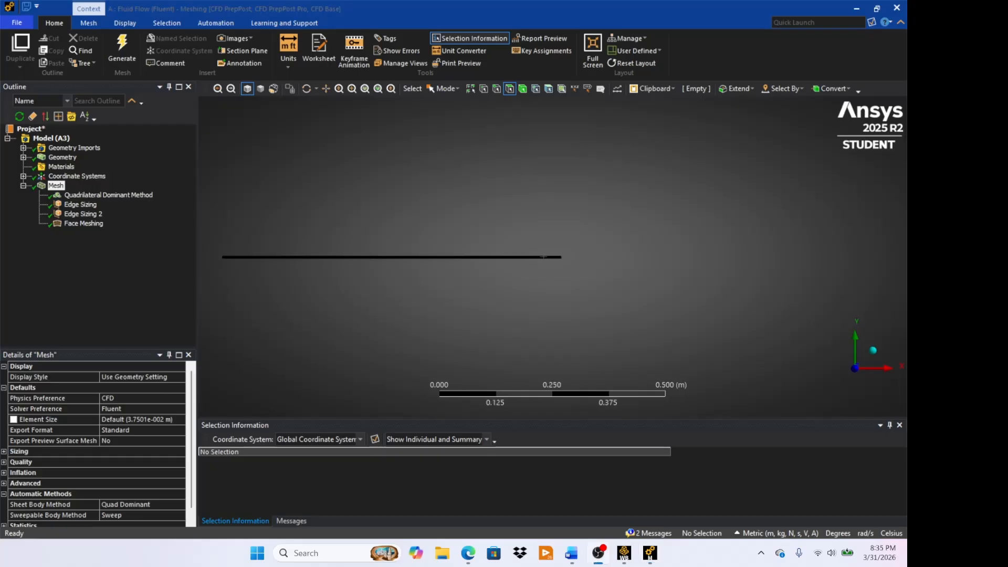
- Create a named selection called Inlet from the short vertical edge at the channel's origin end
right_drag(219, 240, 243, 290)
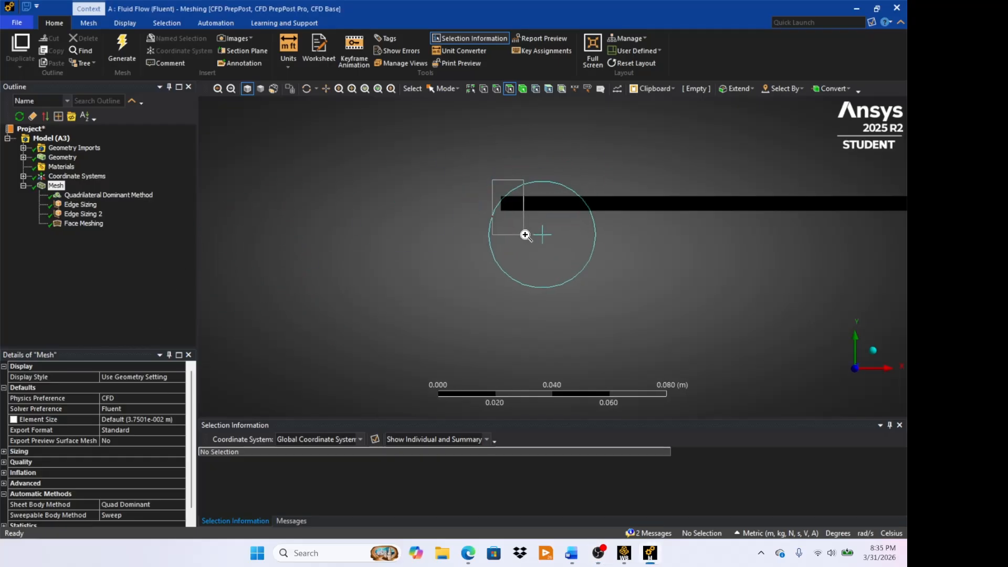
scroll(540, 241, up, 5)
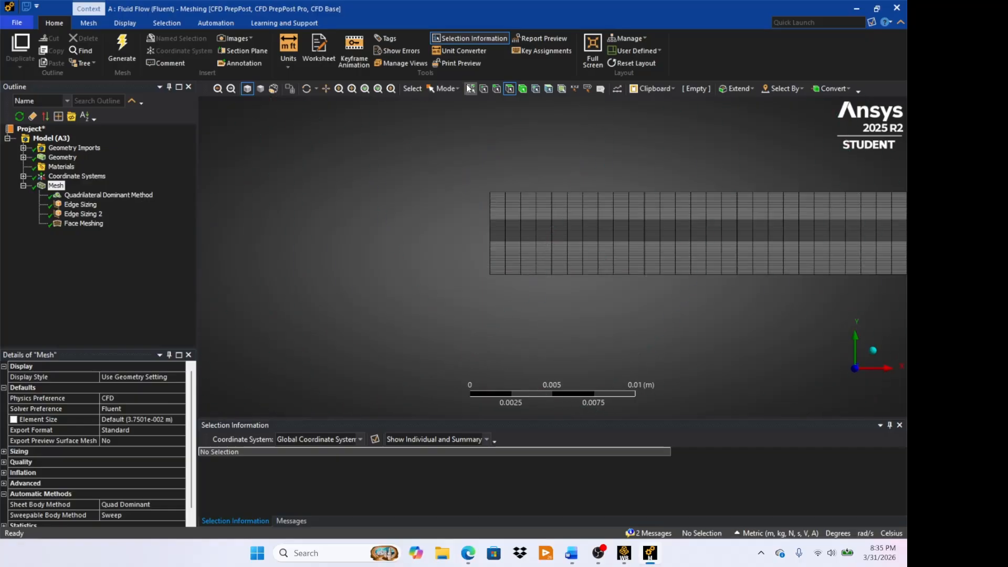
click(496, 91)
click(491, 215)
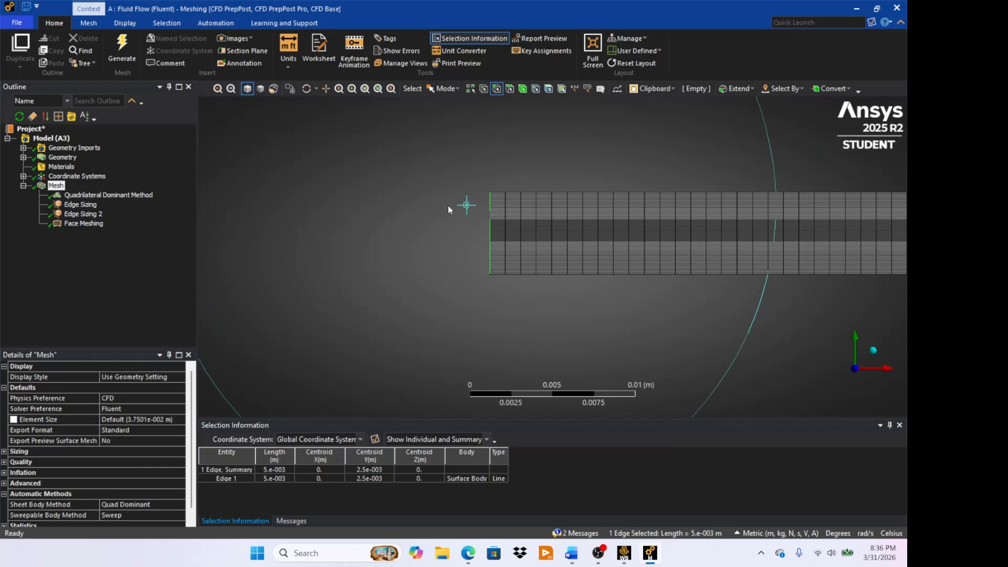
key(n)
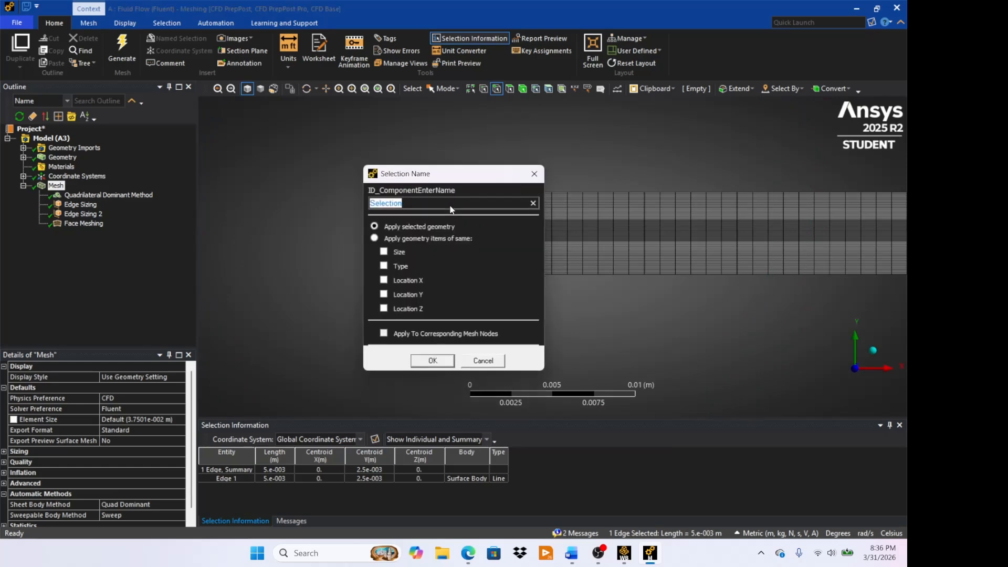
key(BackSpace)
text(Inlet)
click(433, 361)
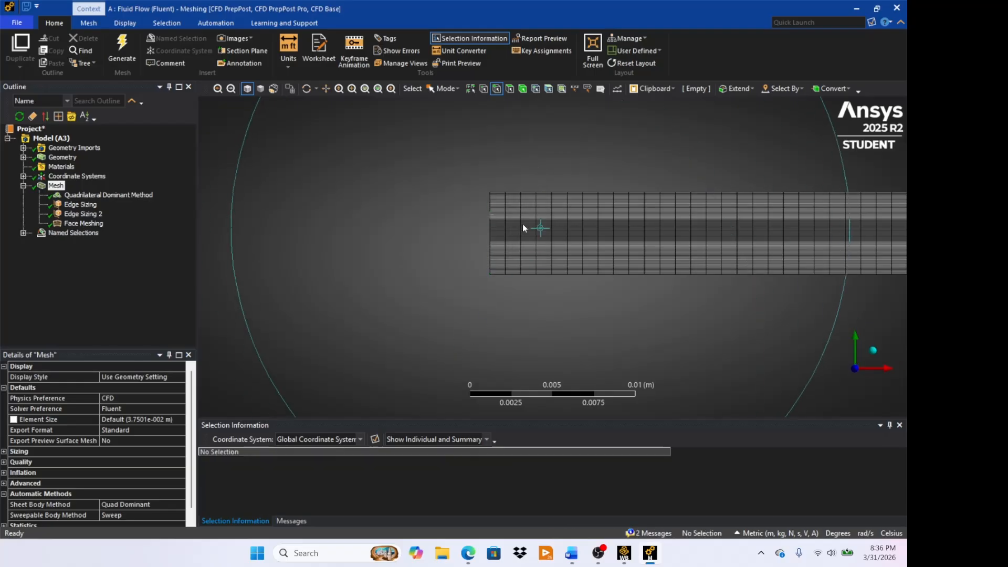
- Create a named selection called Top-Wall from the channel's upper long horizontal edge
click(520, 192)
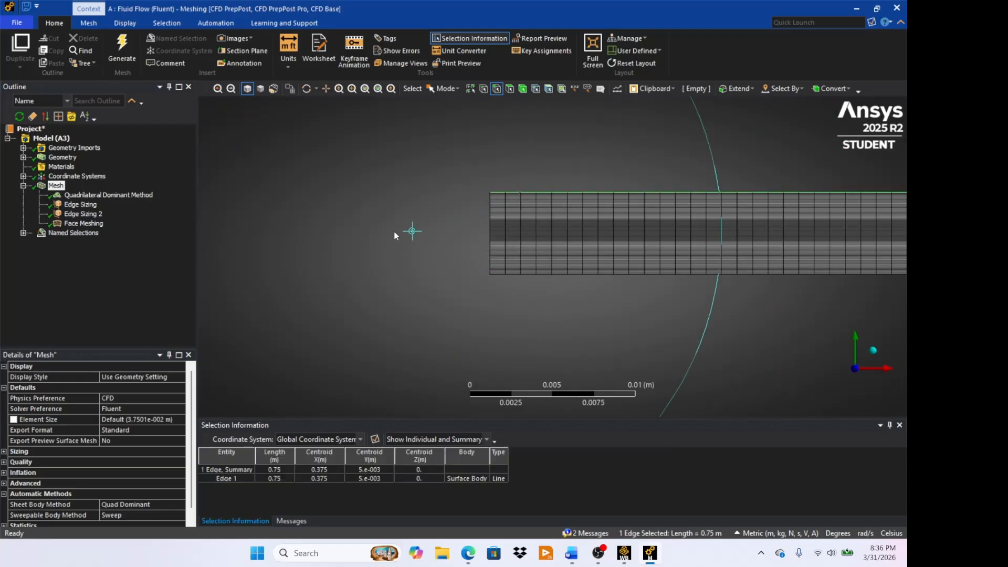
key(n)
key(BackSpace)
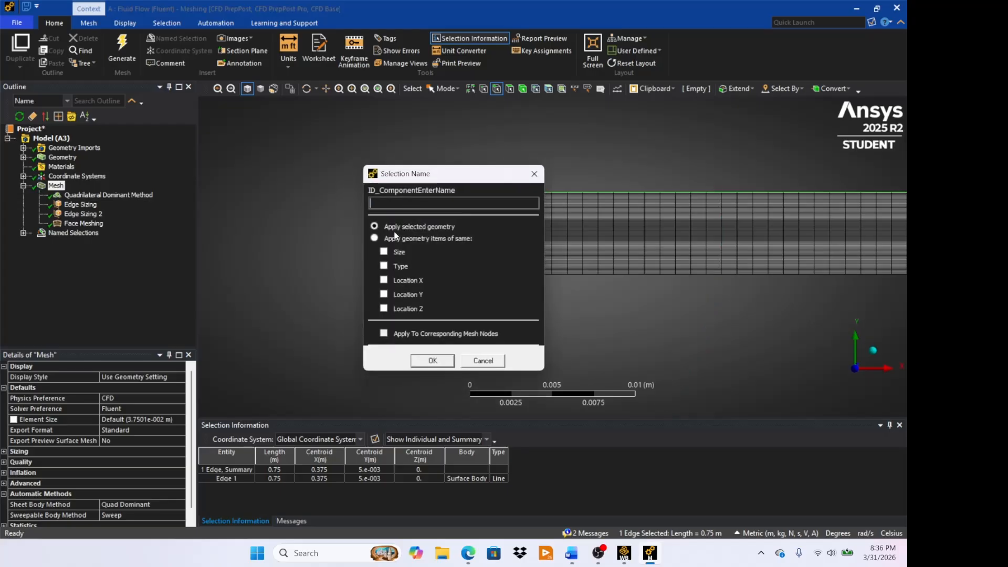
text(Top-Wall)
click(434, 361)
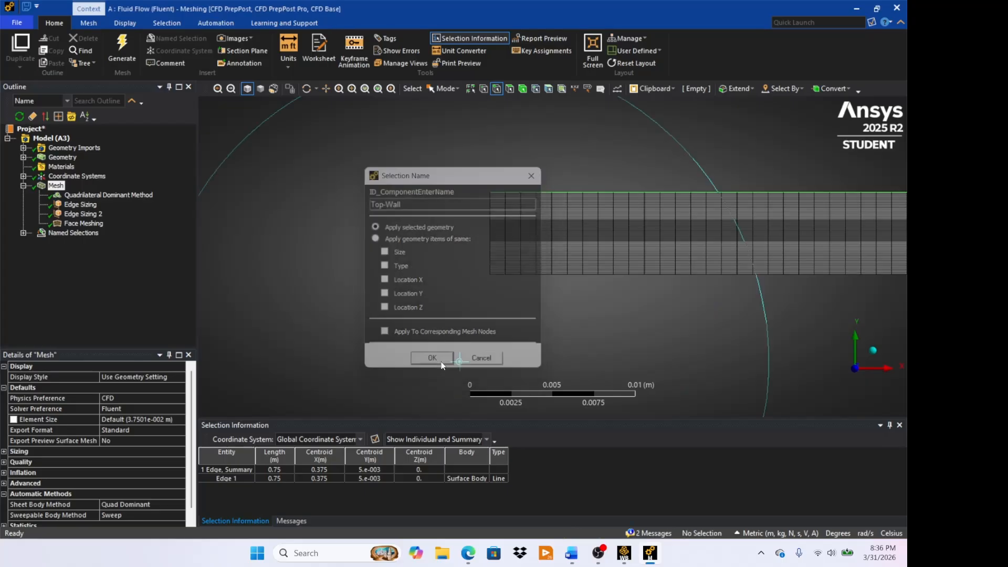
- Create a named selection called Bottom Wall from the channel's lower long horizontal edge
click(527, 274)
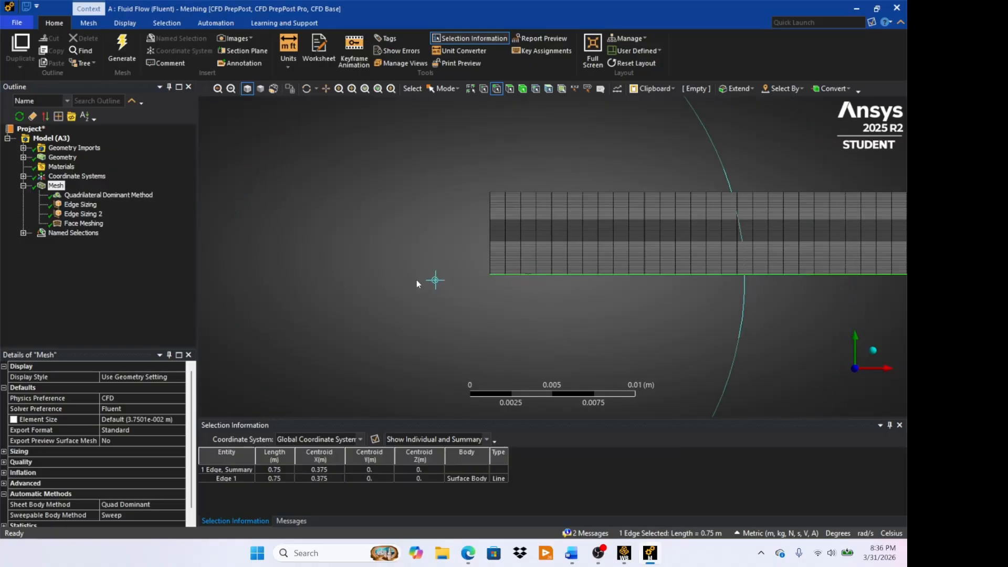
text(n)
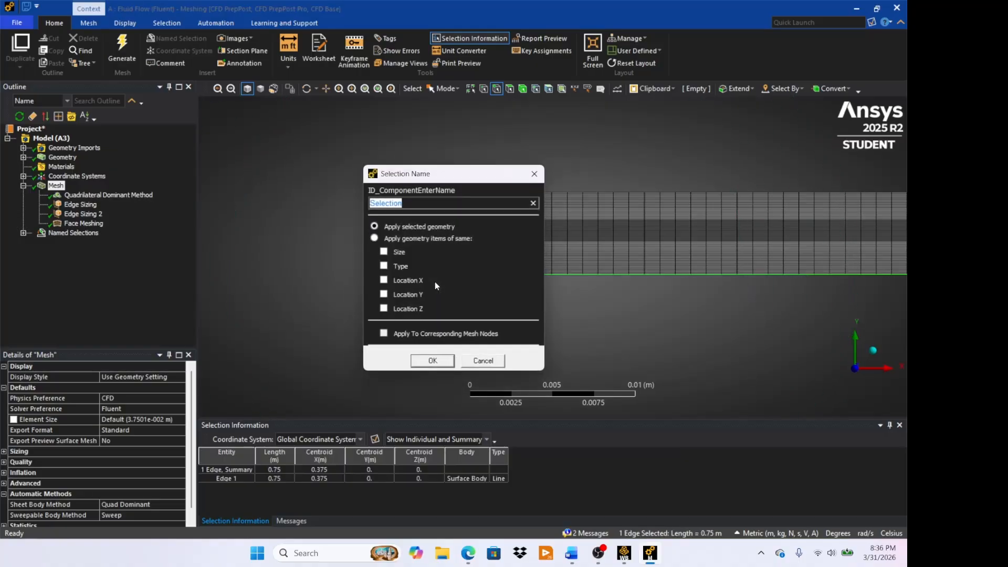
text(Bottom Wall)
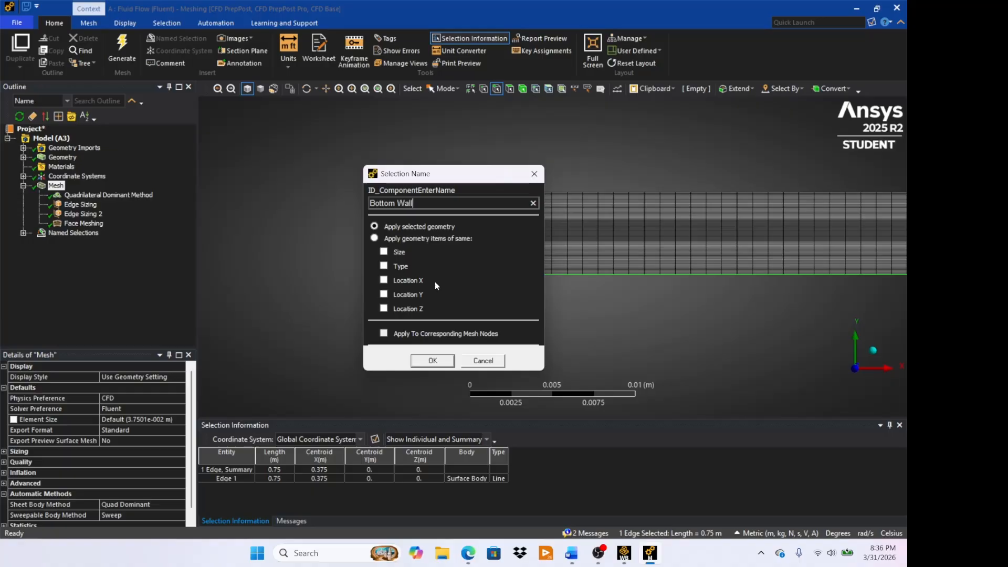
click(435, 358)
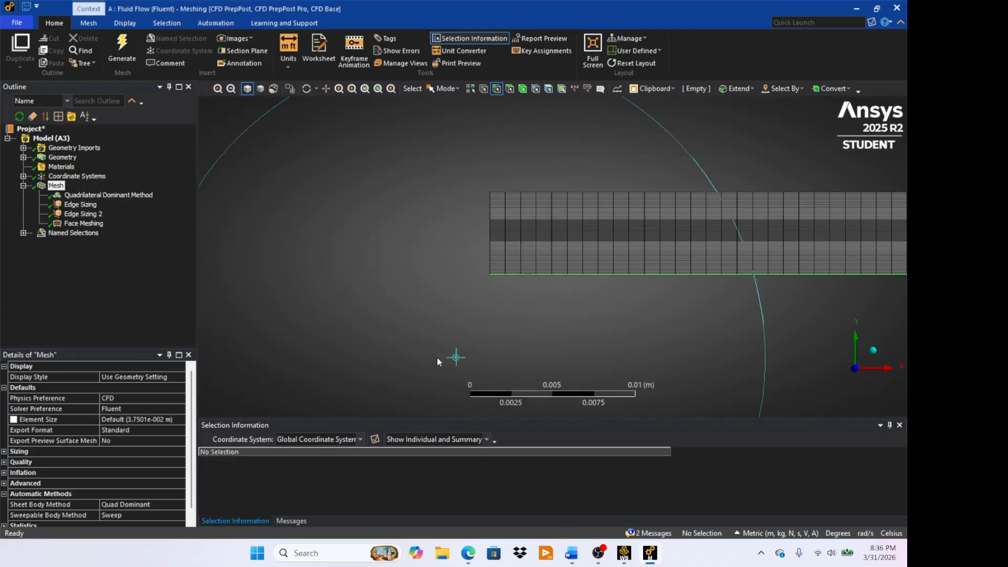
- Create a named selection called Outlet from the short vertical edge at the channel's far end and review the list of named selections
scroll(711, 302, down, 1)
scroll(711, 302, down, 10)
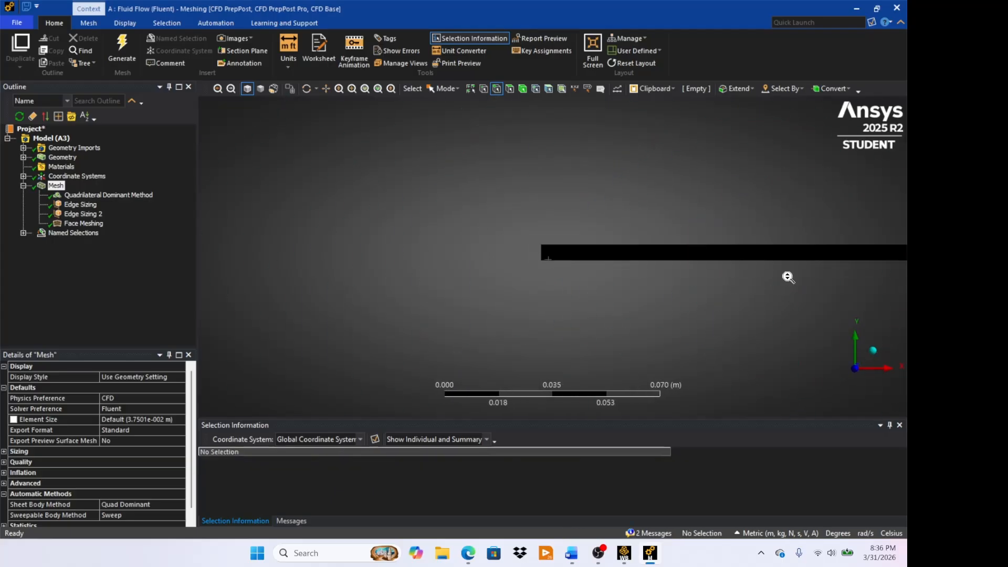
scroll(809, 283, down, 5)
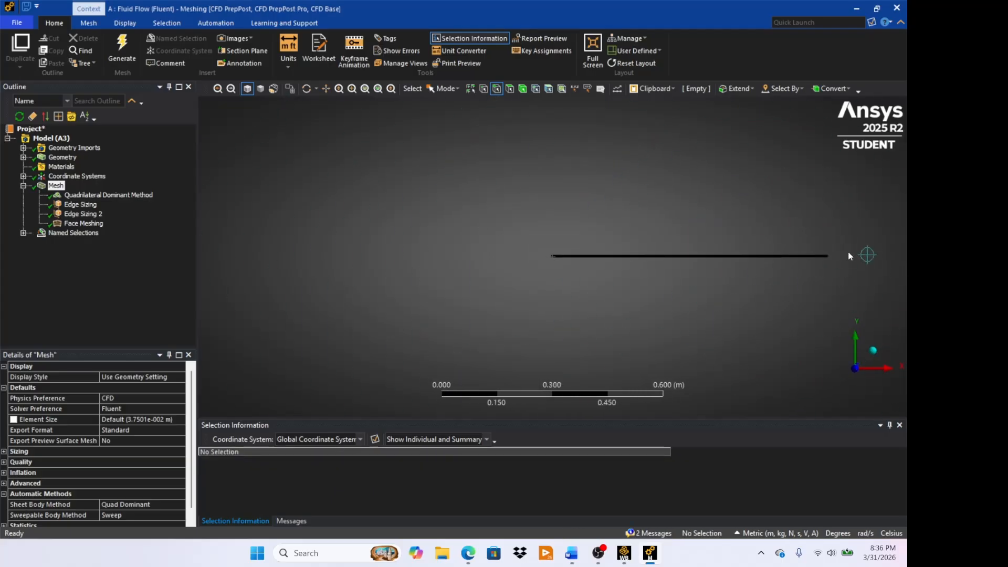
right_drag(822, 248, 832, 267)
right_drag(543, 208, 575, 265)
click(551, 237)
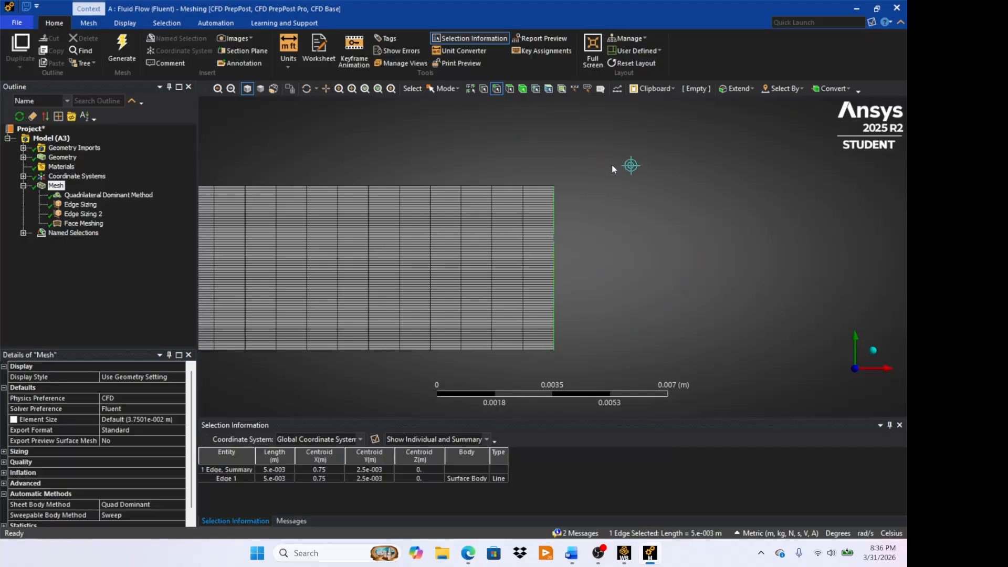
text(n)
text(Outlet)
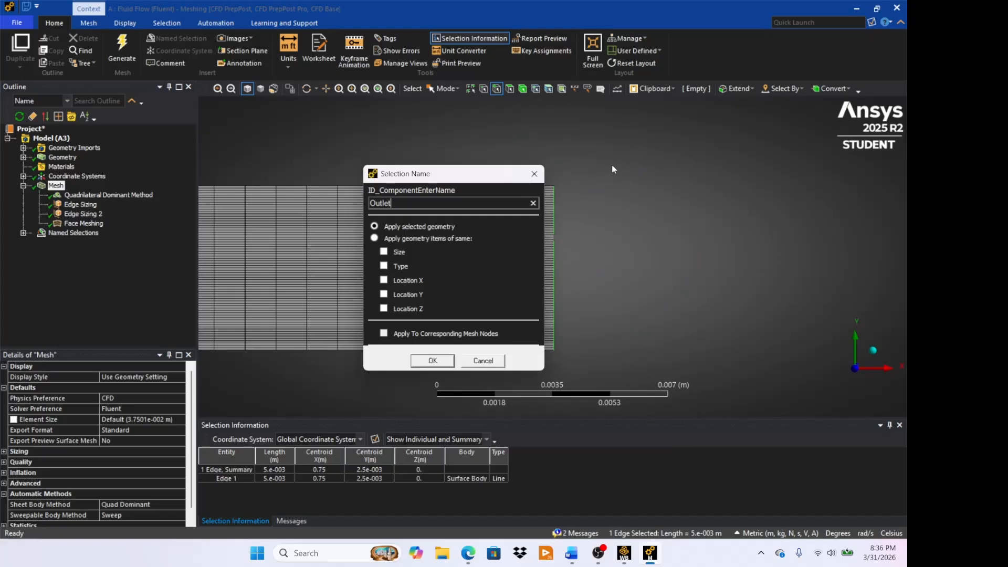
click(432, 360)
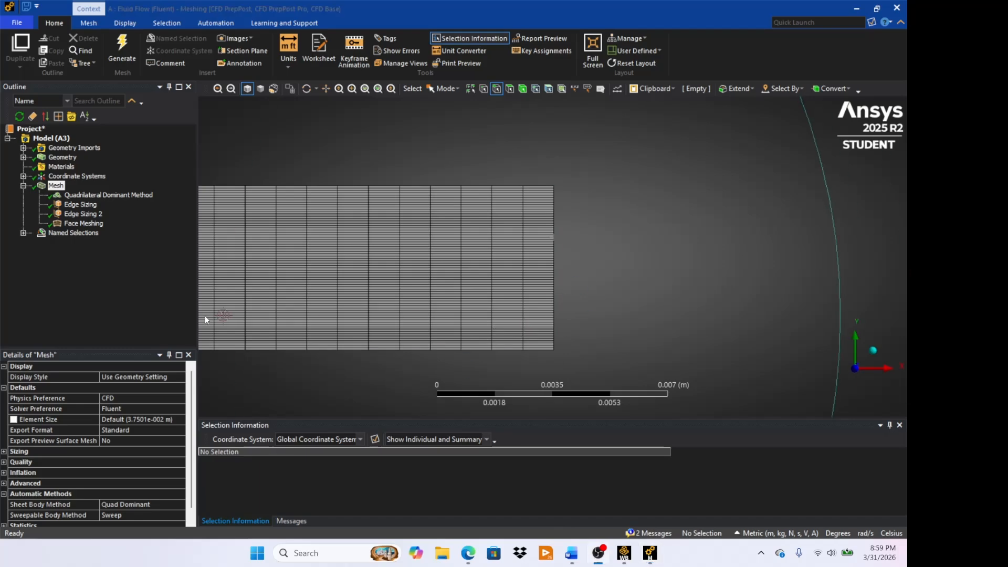
click(24, 232)
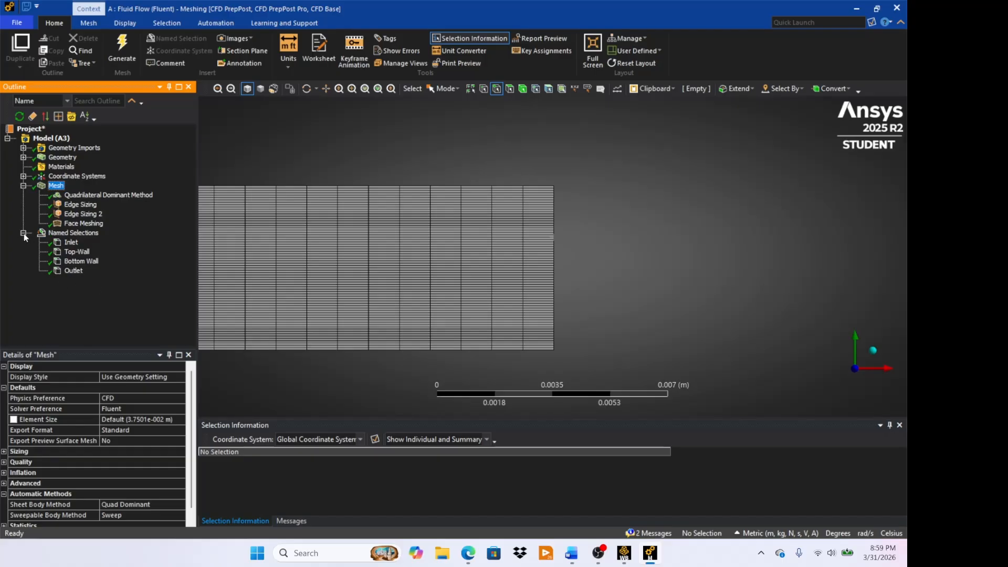
click(23, 233)
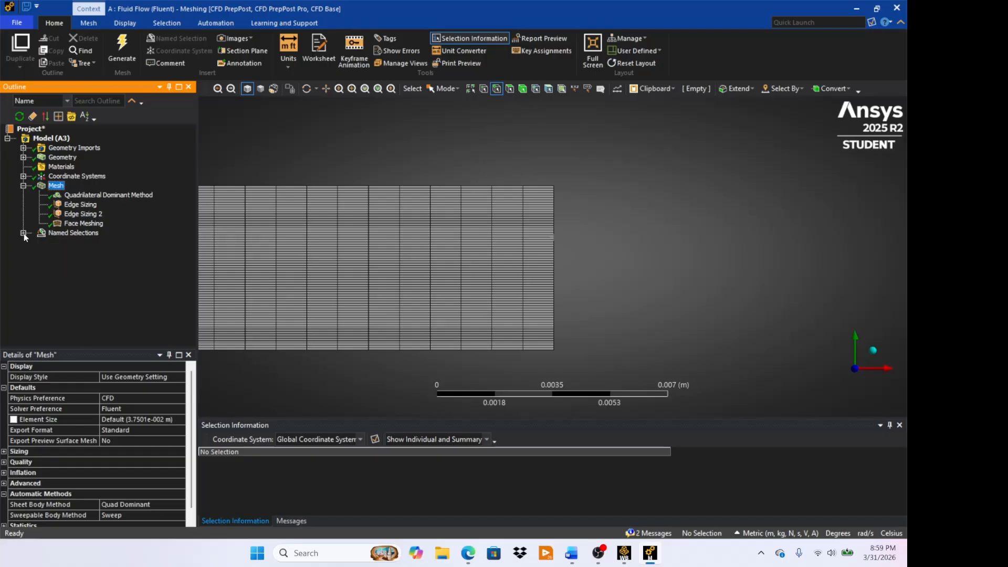
- Switch to Workbench and update the Mesh component of the Fluid Flow (Fluent) system
click(855, 8)
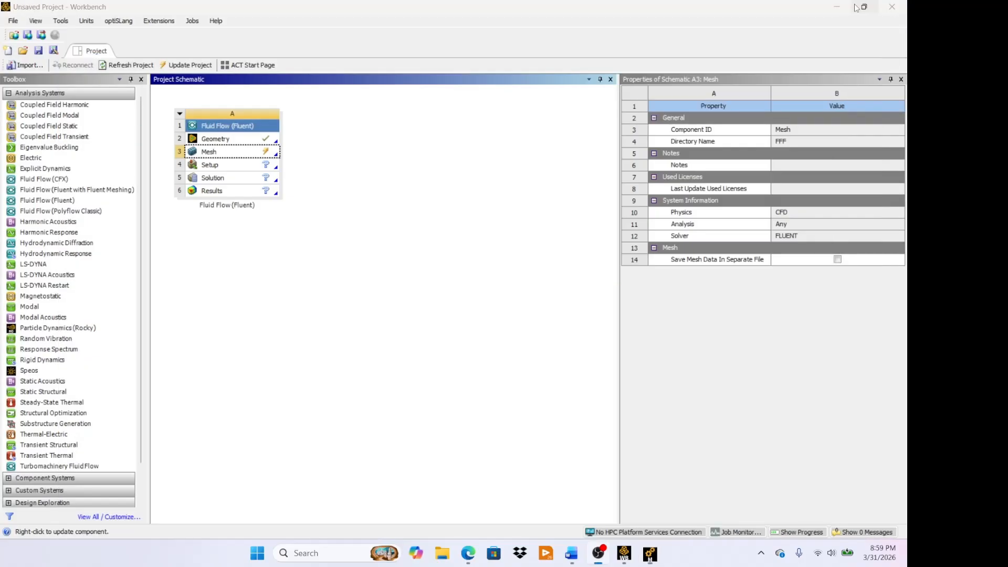
right_click(245, 153)
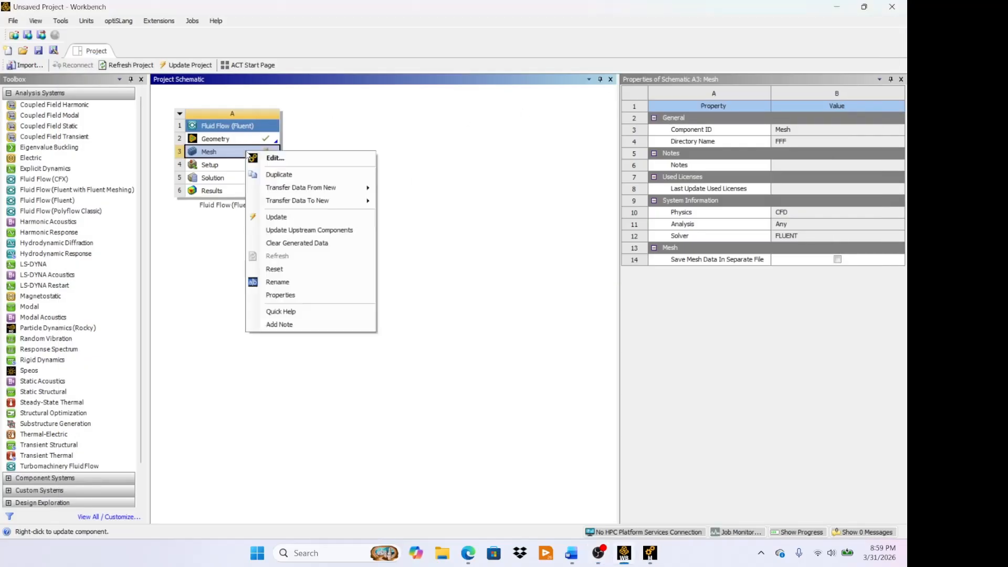
click(276, 217)
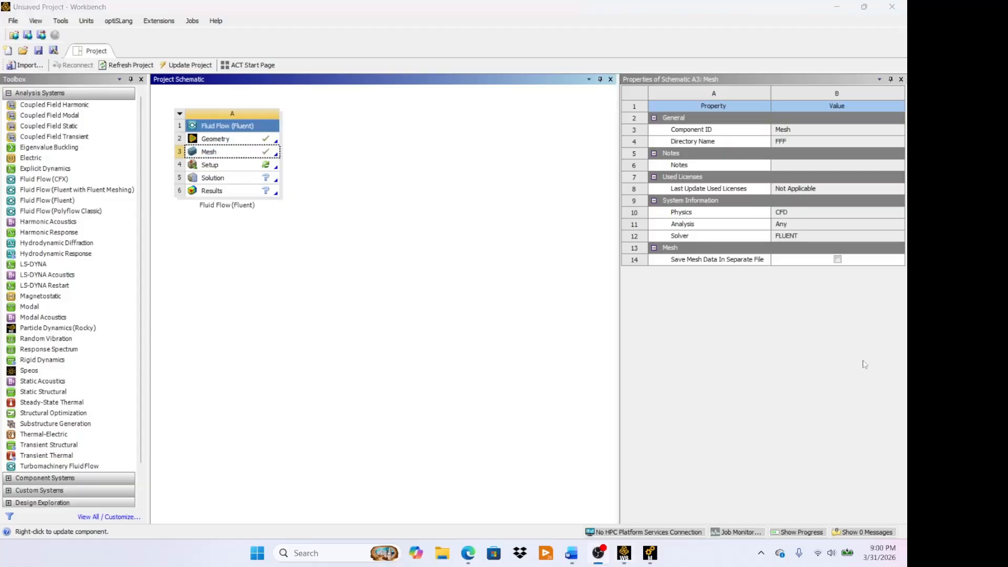
- Close the Meshing application window and return to the Workbench project schematic
mouse_move(655, 548)
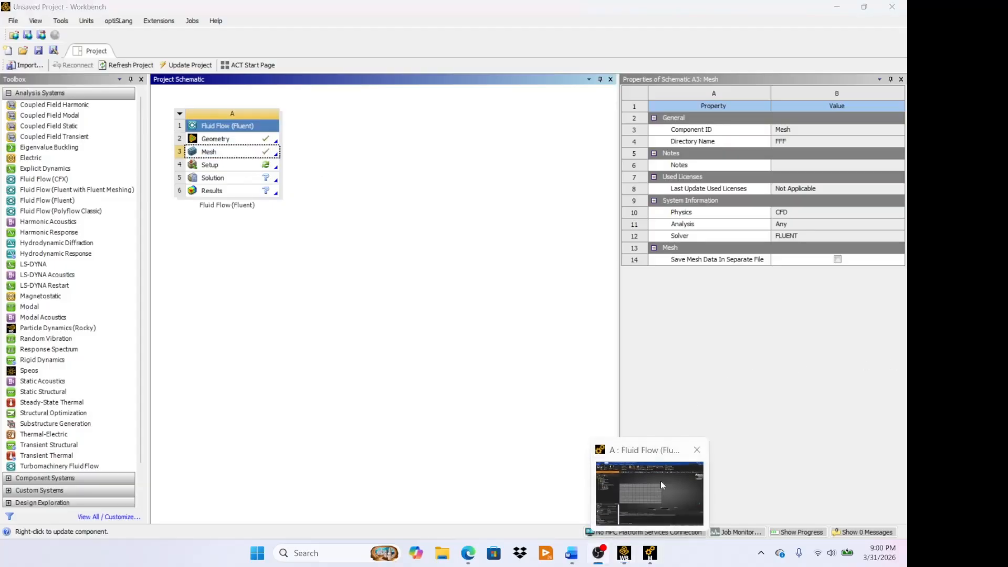
click(688, 452)
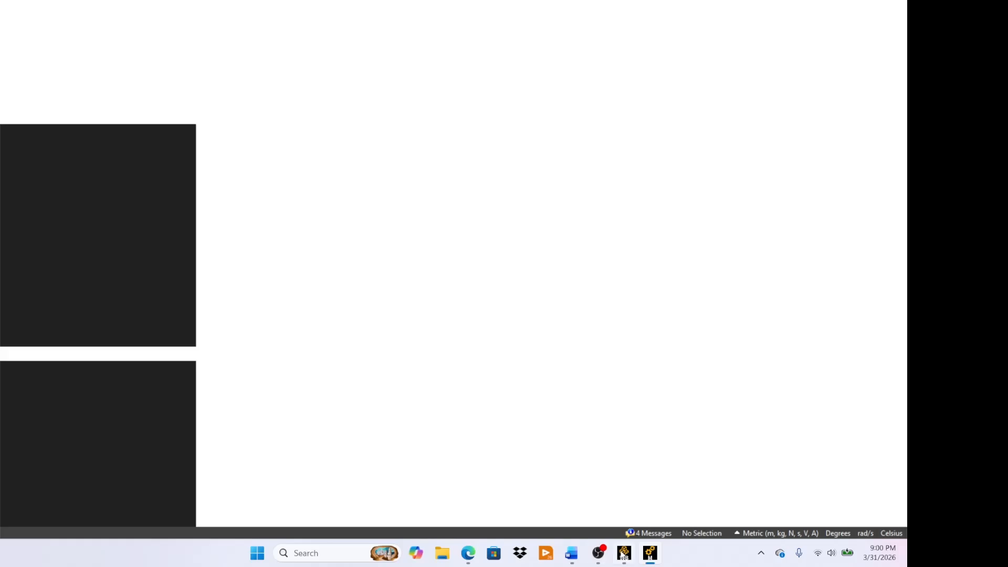
mouse_move(624, 554)
click(574, 463)
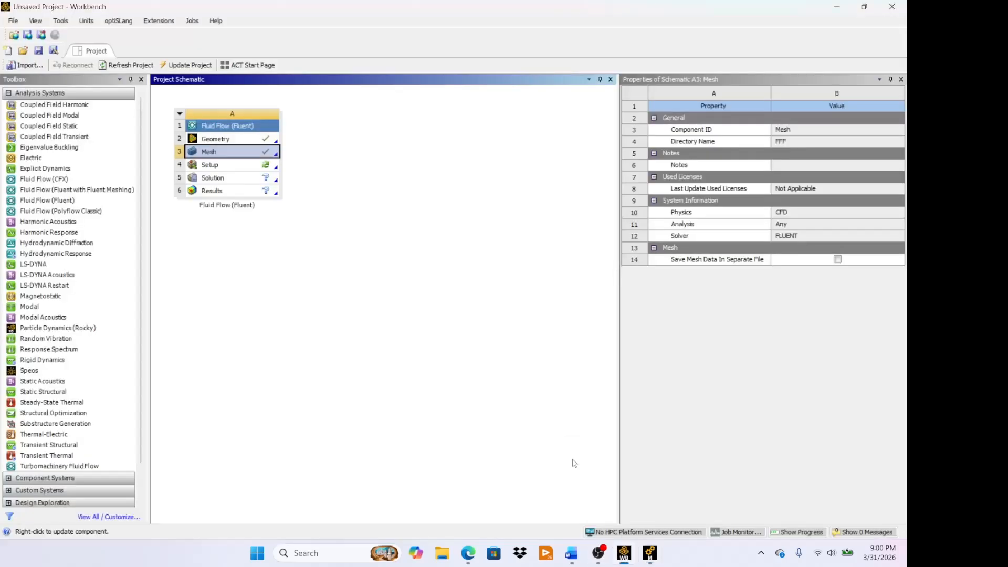
mouse_move(651, 553)
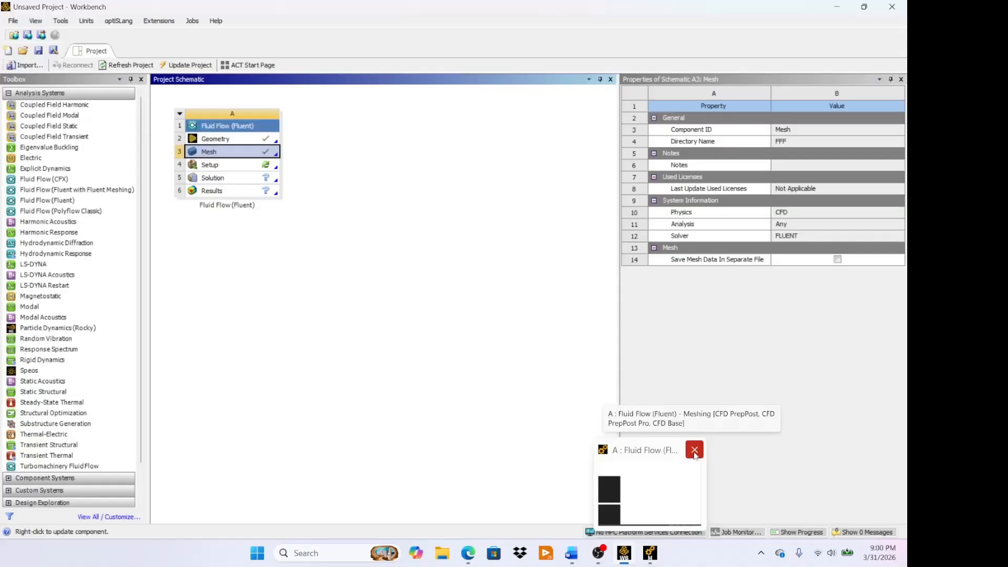
click(694, 452)
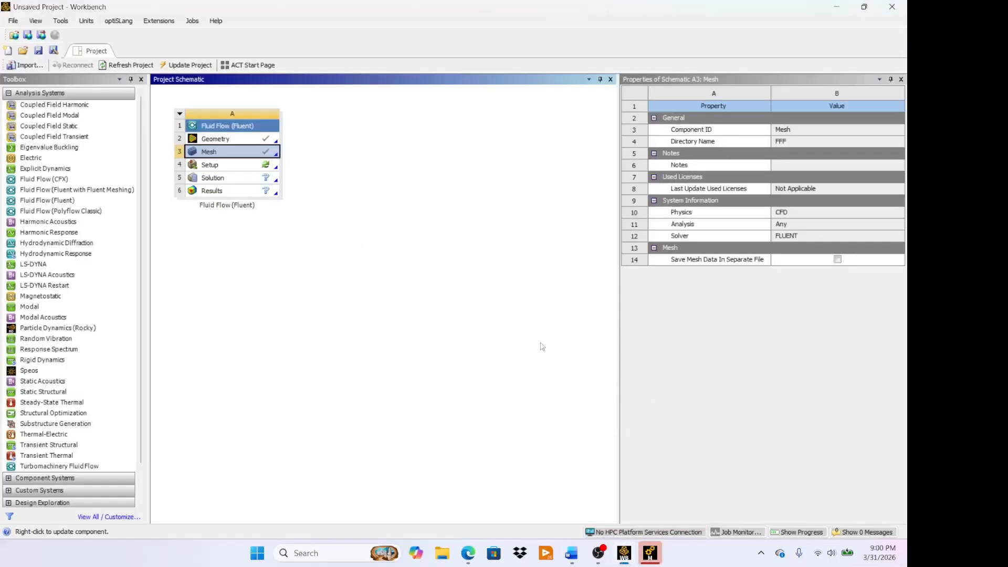
mouse_move(651, 554)
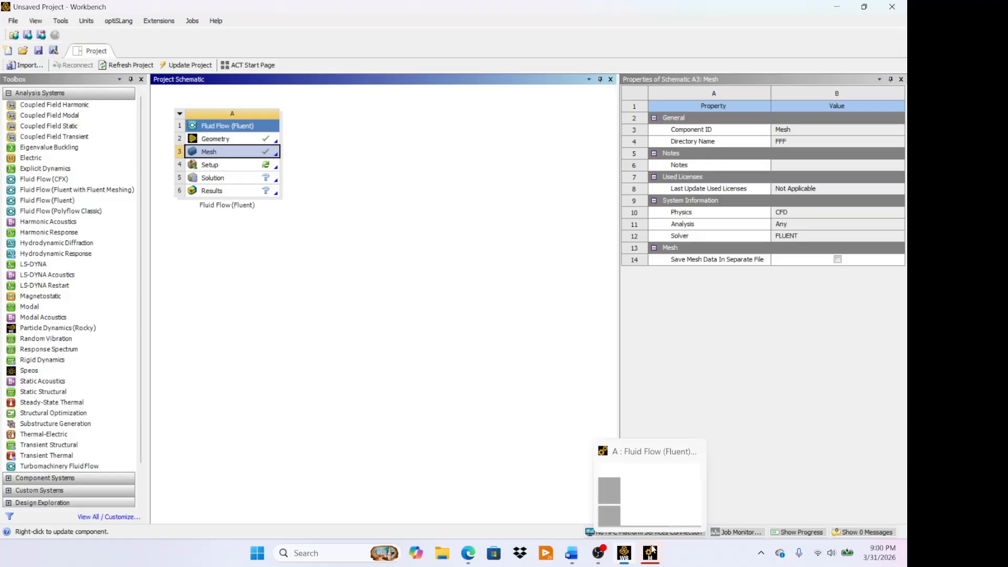
click(637, 500)
click(646, 554)
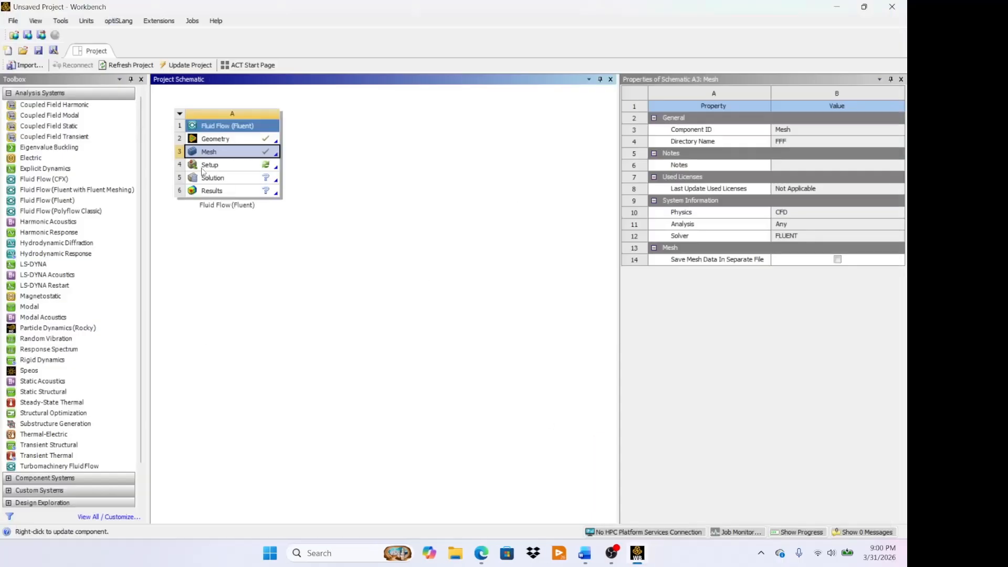
- Launch Fluent from the system's Setup cell using 2 solver processes
double_click(225, 167)
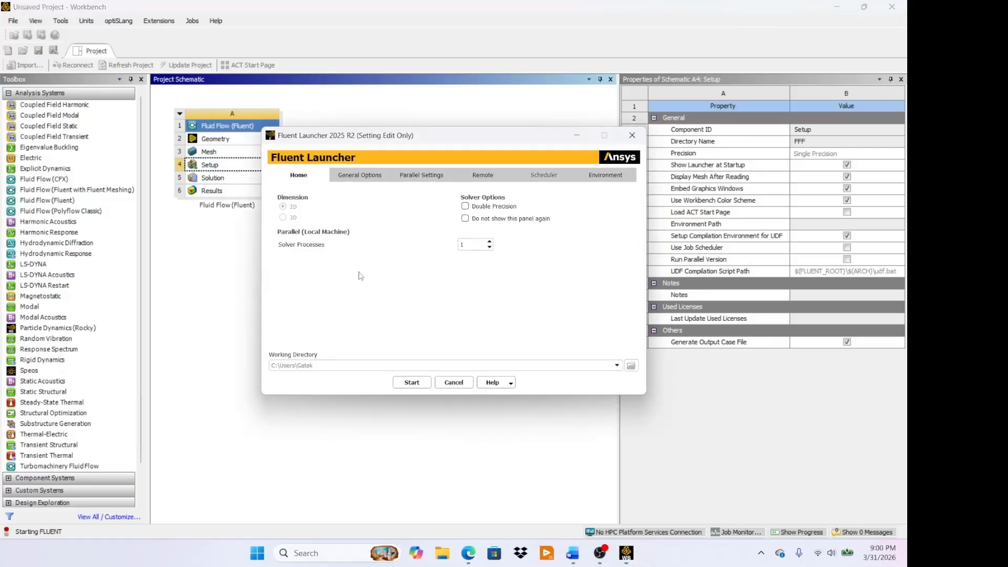
click(478, 245)
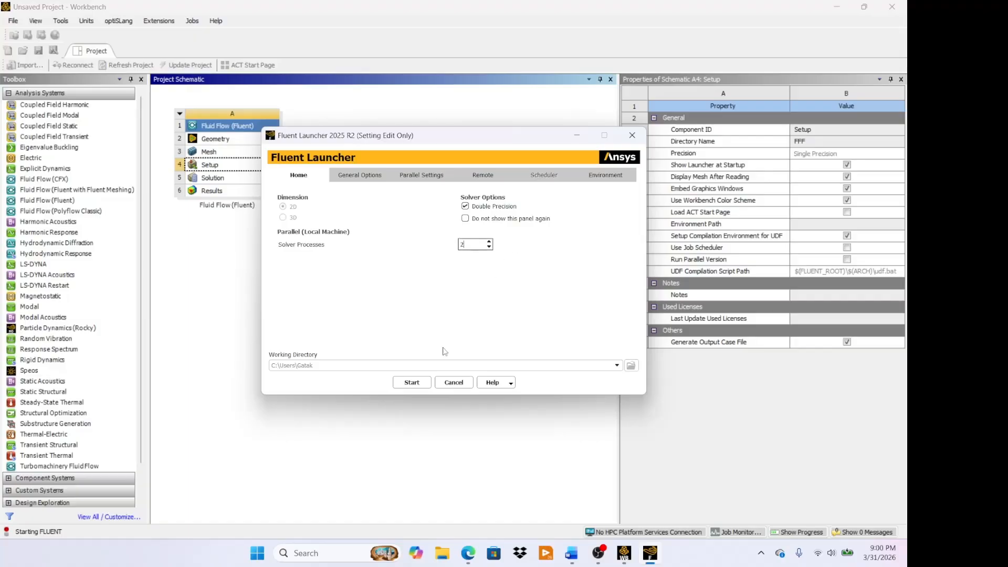
click(420, 384)
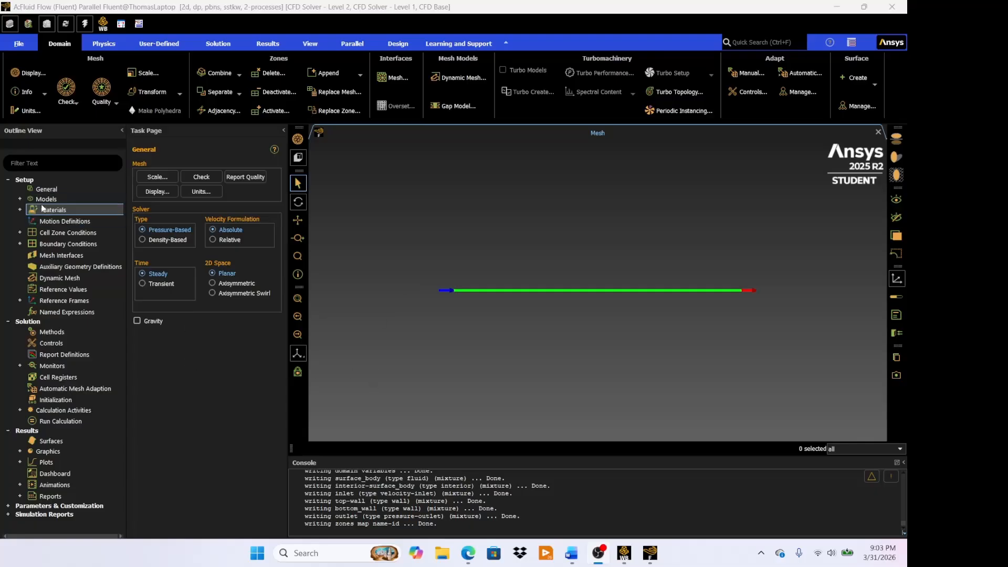
- Set the viscous model to Laminar
click(20, 199)
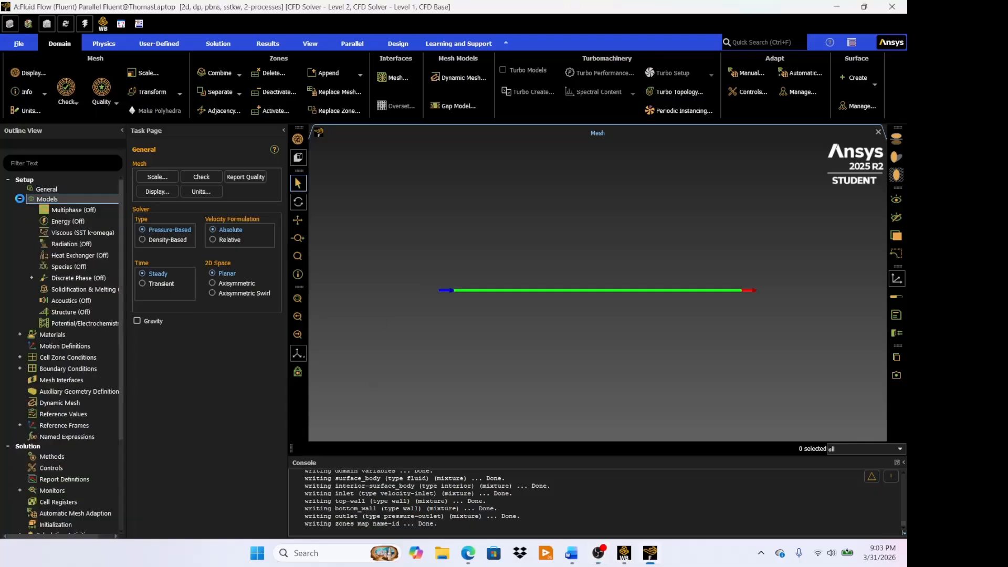
double_click(80, 231)
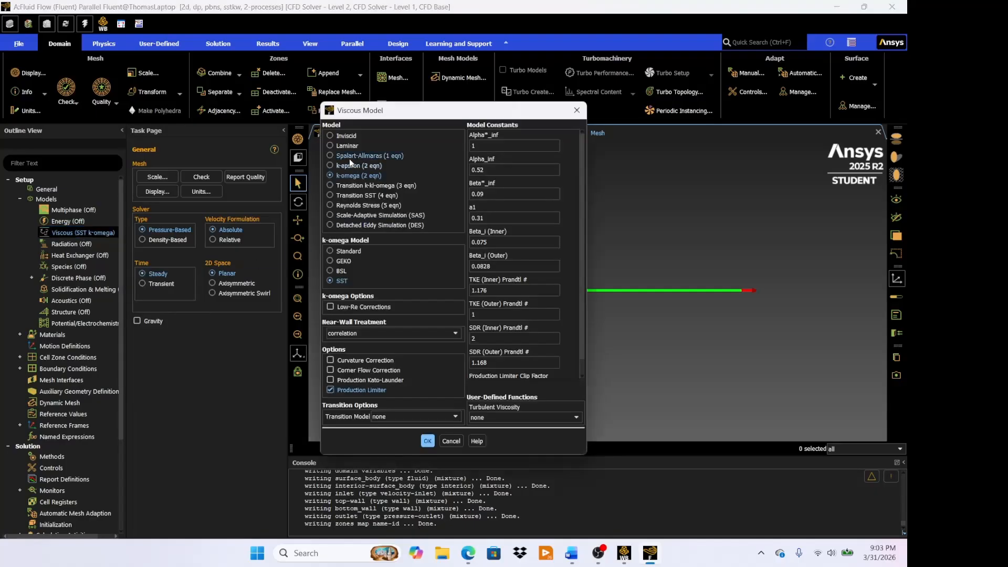
click(344, 146)
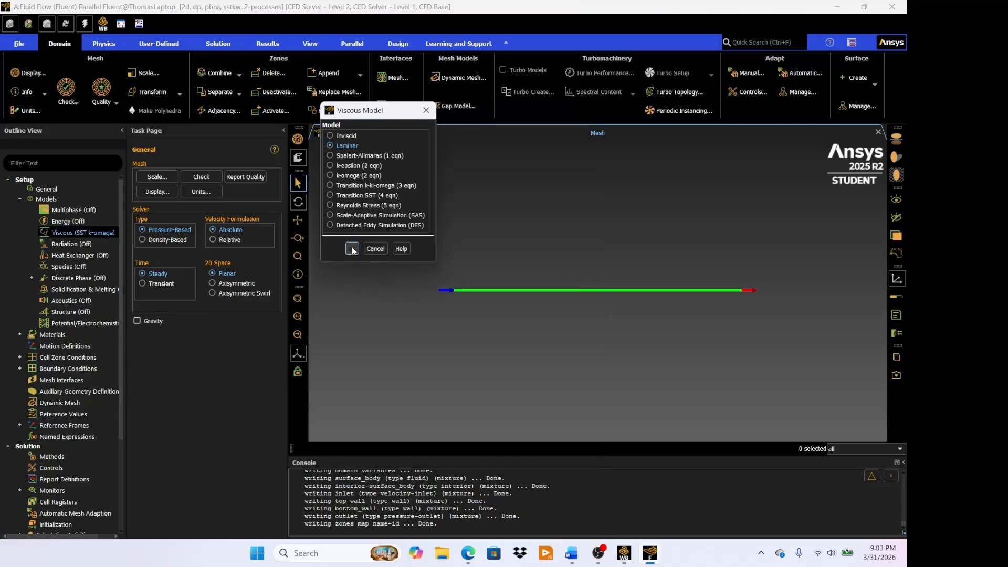
click(351, 249)
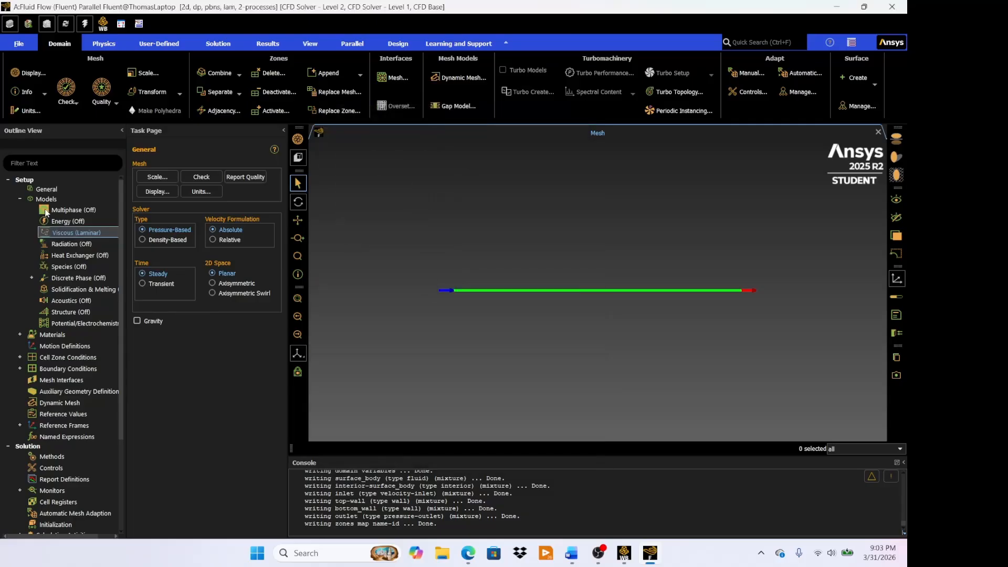
click(84, 232)
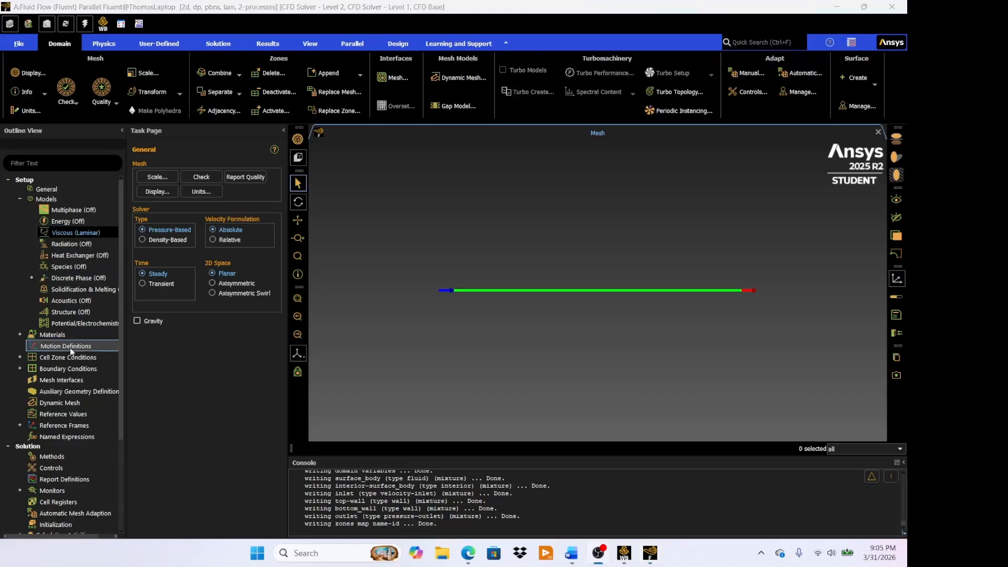
- Examine the density and viscosity of the air fluid material and close its properties
click(20, 335)
click(32, 345)
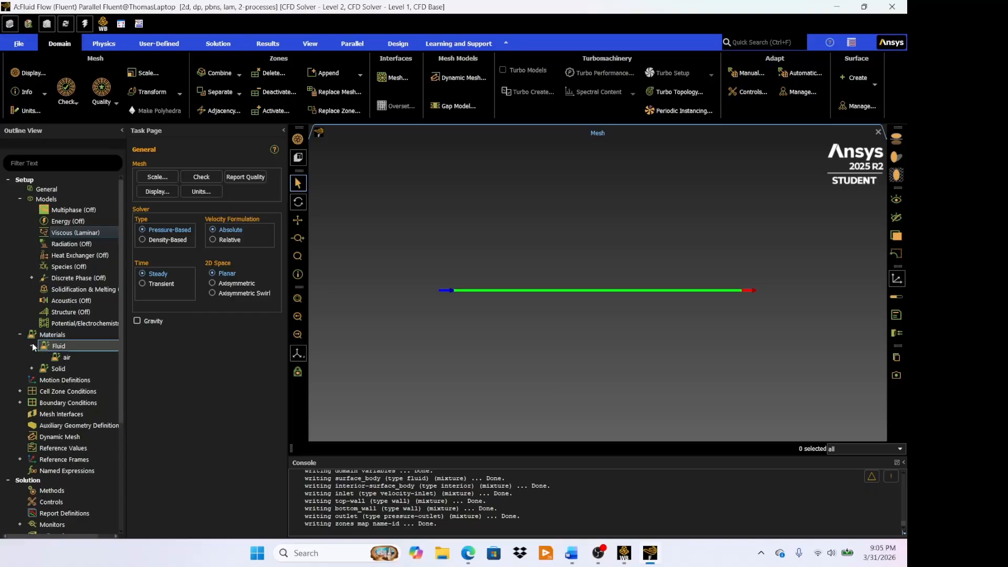
double_click(72, 357)
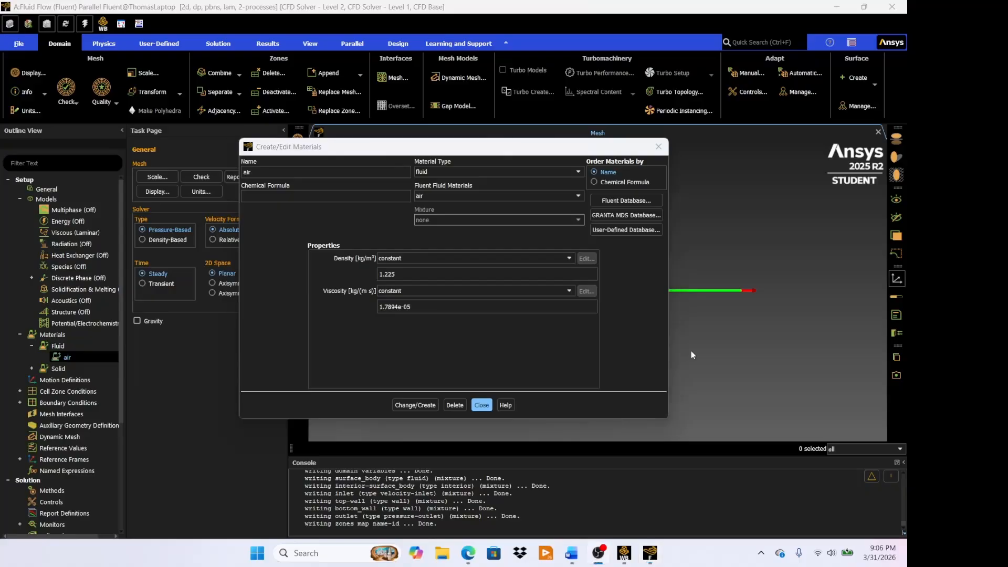
click(488, 405)
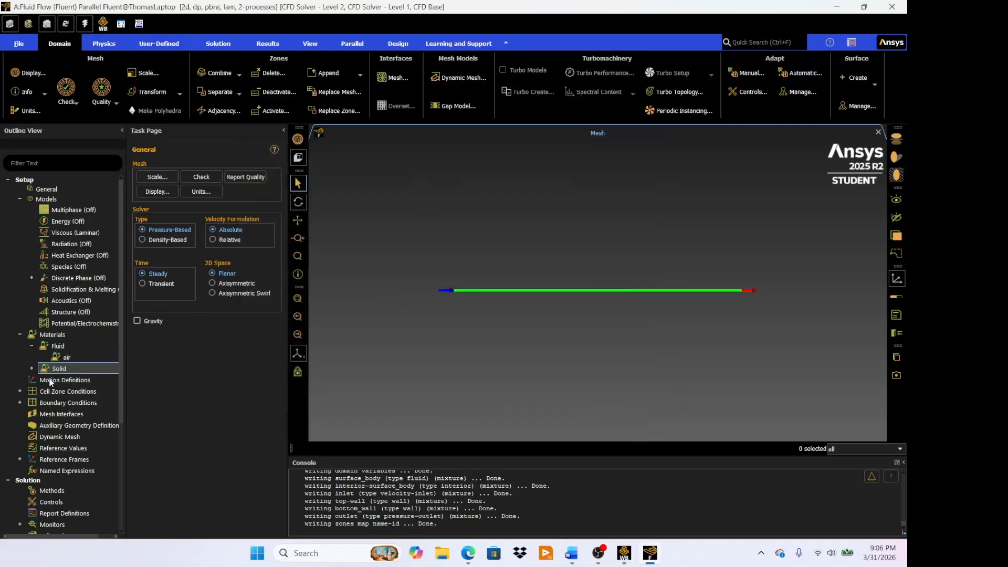
- Set the inlet boundary's velocity magnitude to 5 m/s and apply it
click(21, 403)
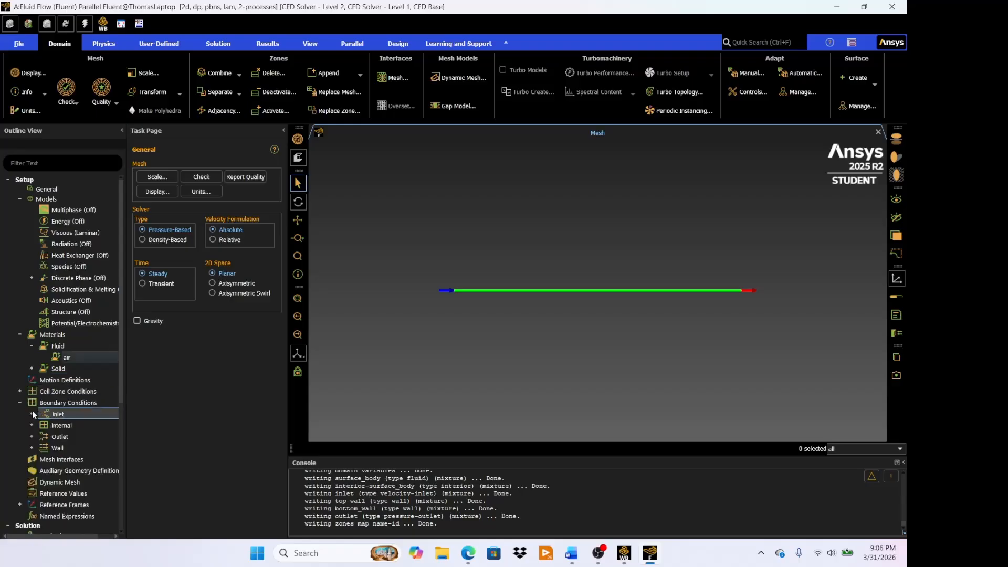
double_click(36, 404)
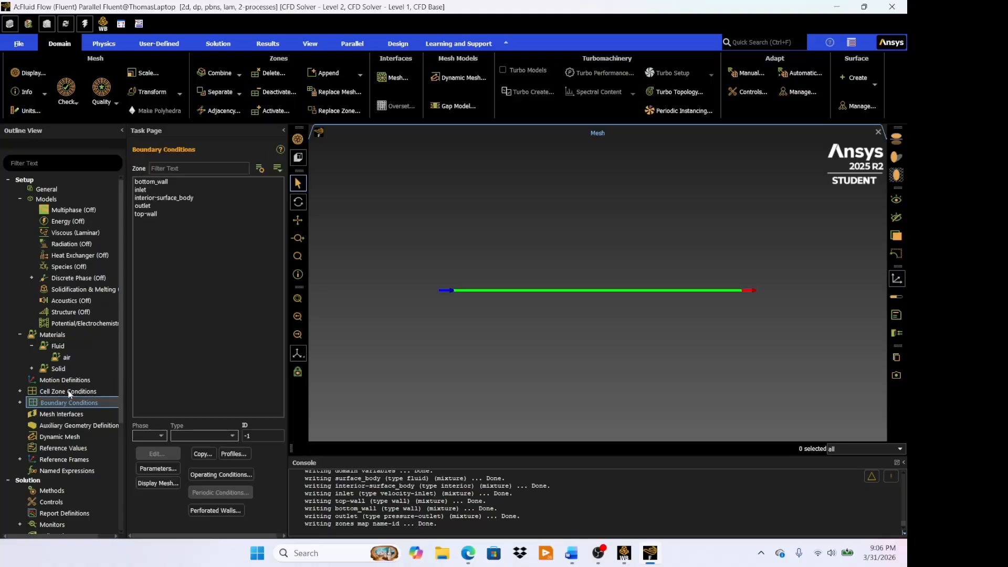
click(157, 190)
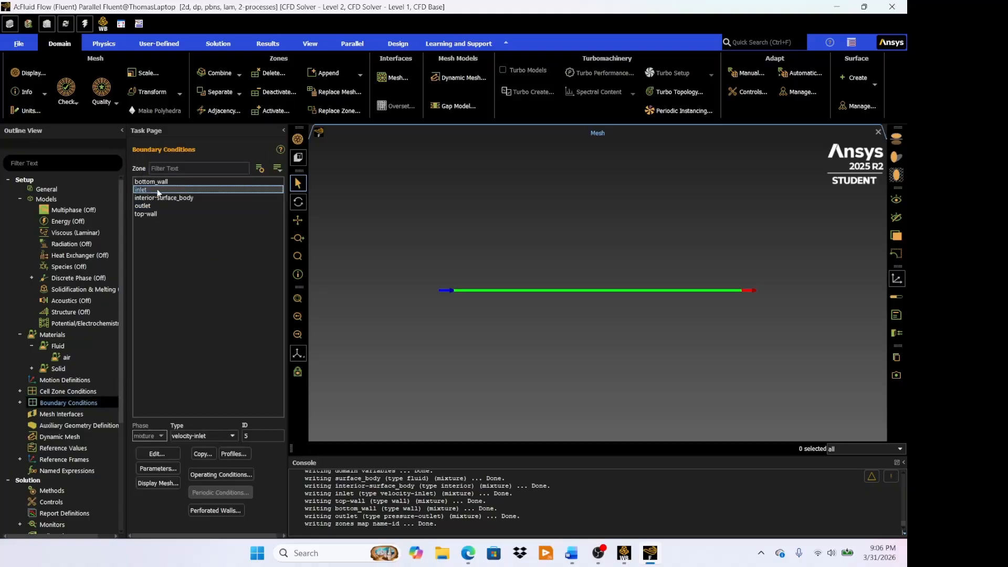
click(160, 451)
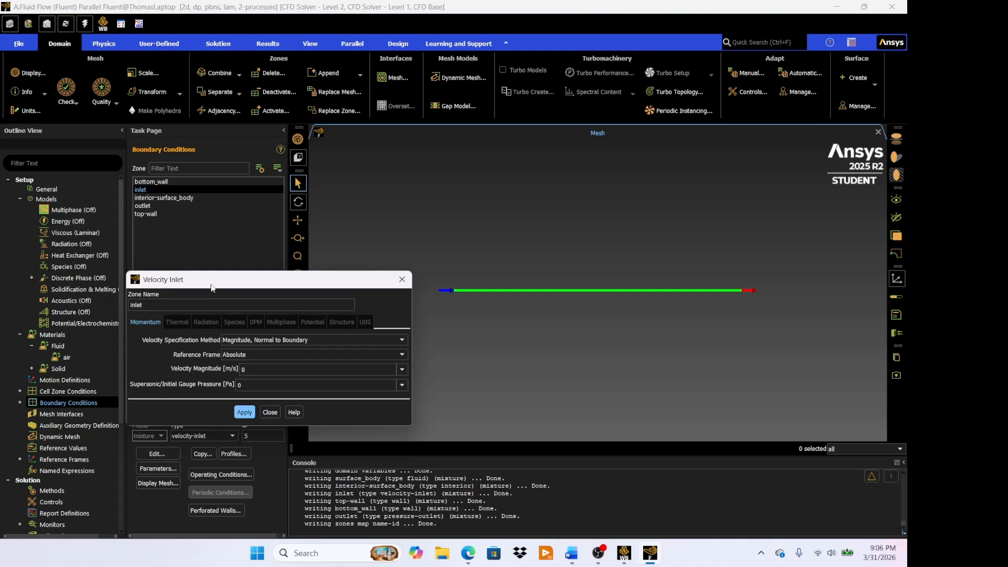
drag(216, 284, 384, 227)
click(433, 312)
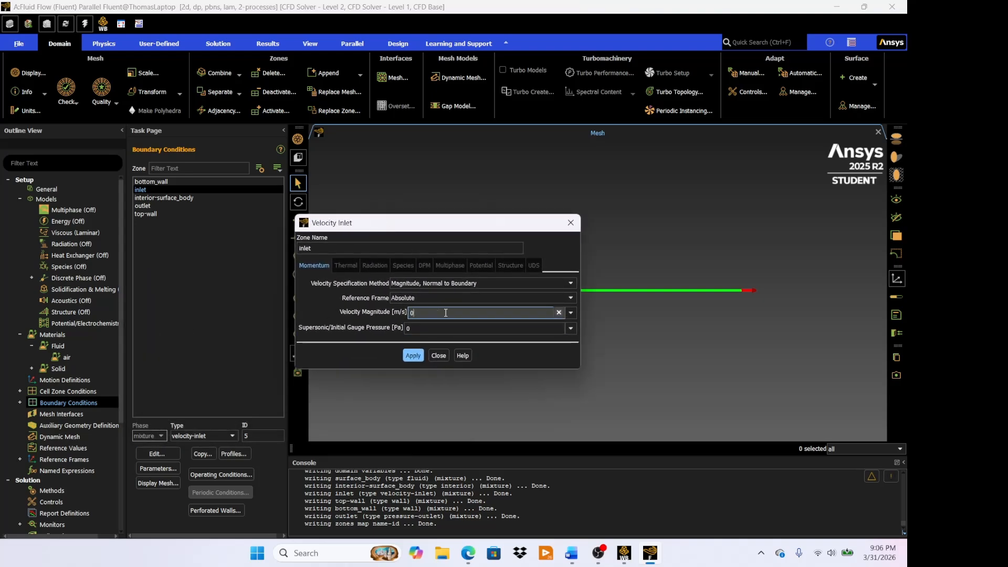
key(BackSpace)
text(5)
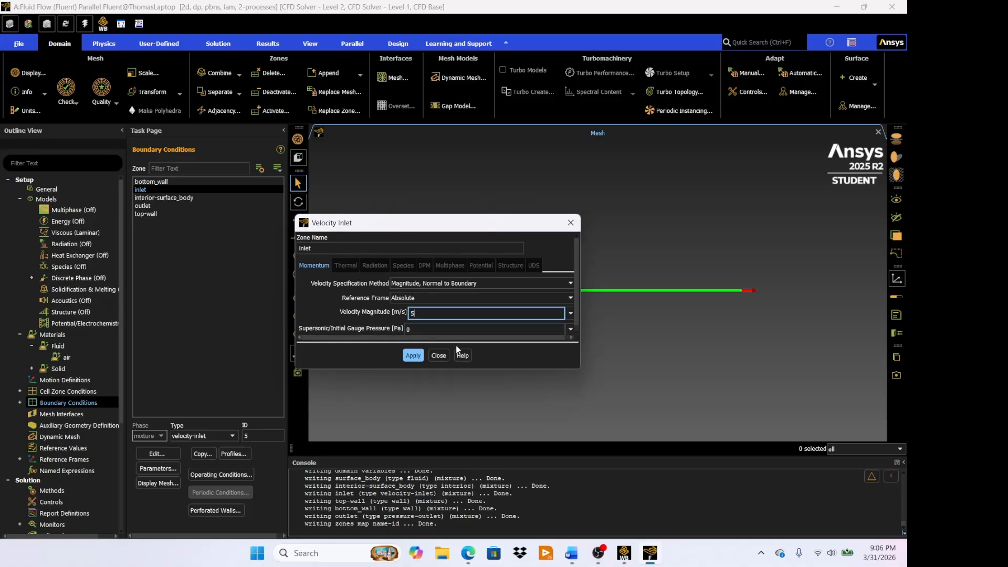
click(413, 356)
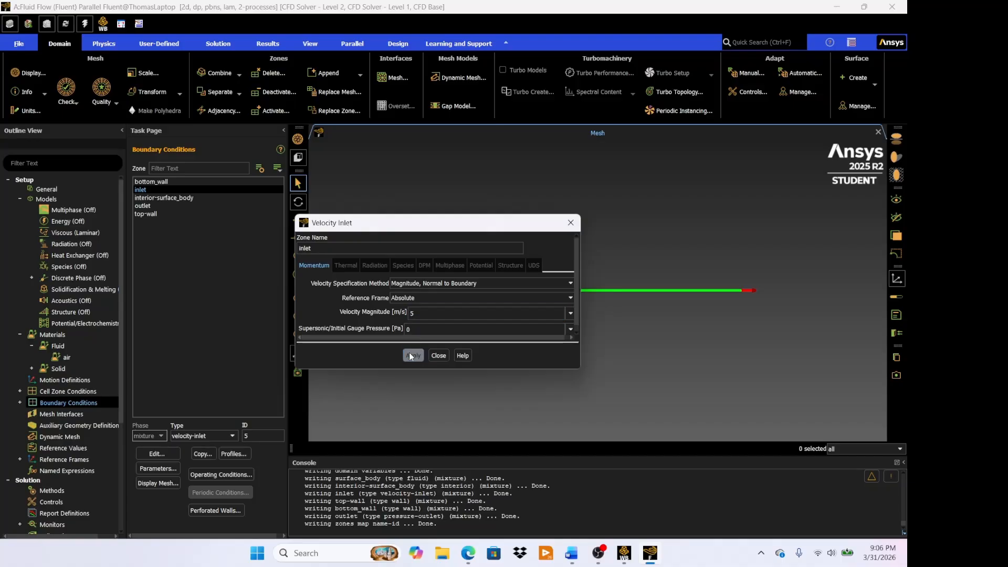
click(439, 356)
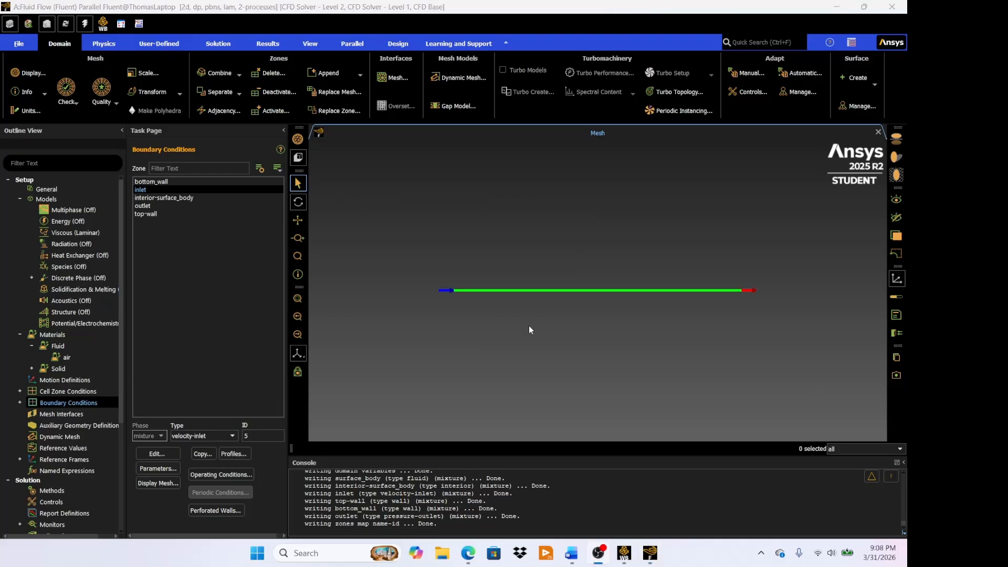
- Make bottom_wall a moving wall with a translational speed of 2 m/s and an X direction of -1
click(165, 182)
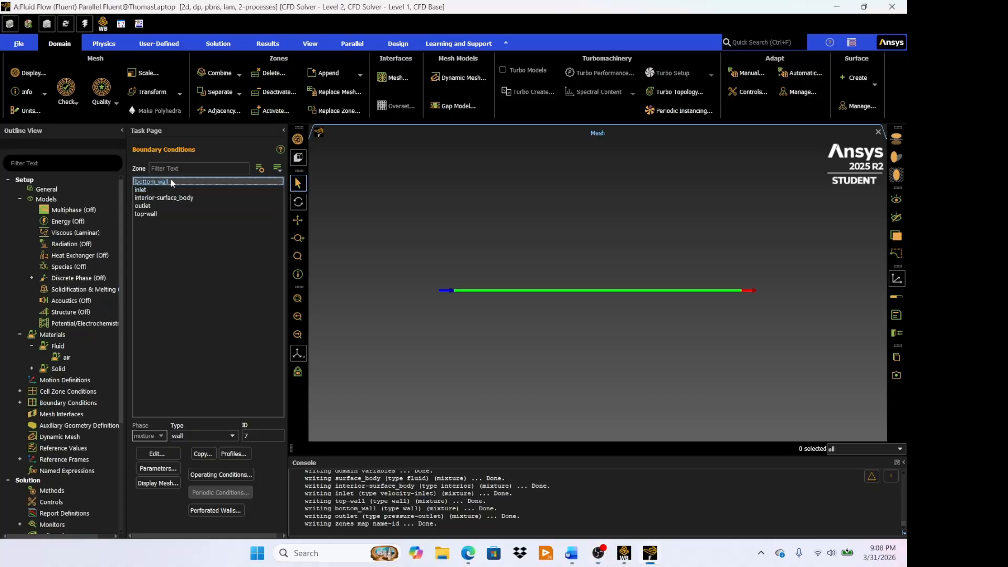
click(158, 454)
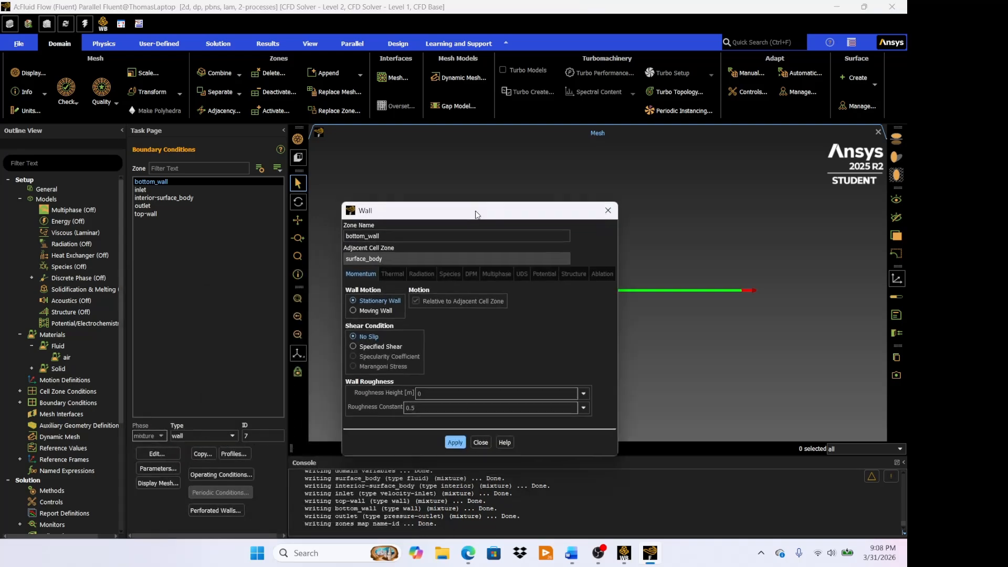
drag(476, 211, 484, 168)
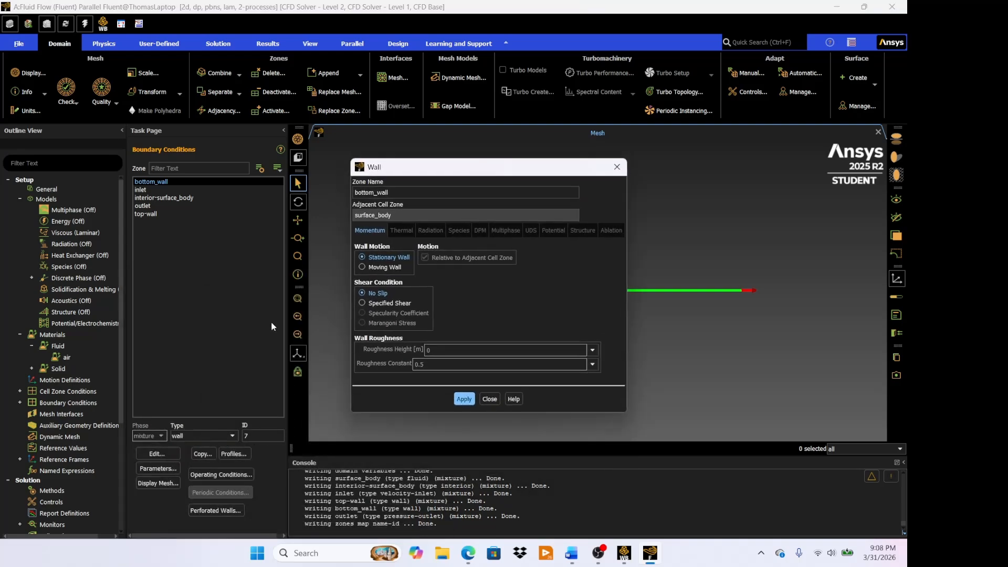
click(362, 266)
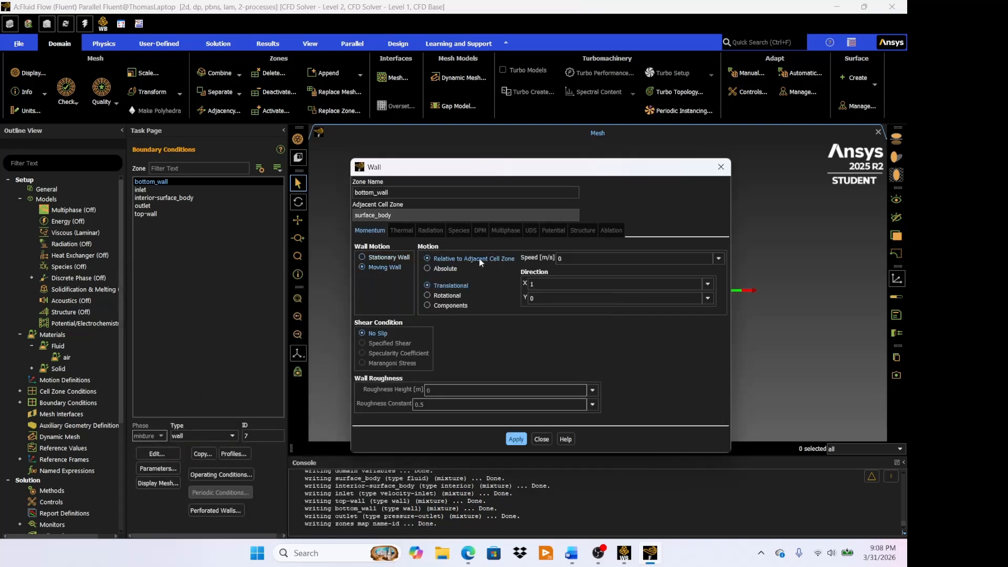
double_click(615, 262)
text(2)
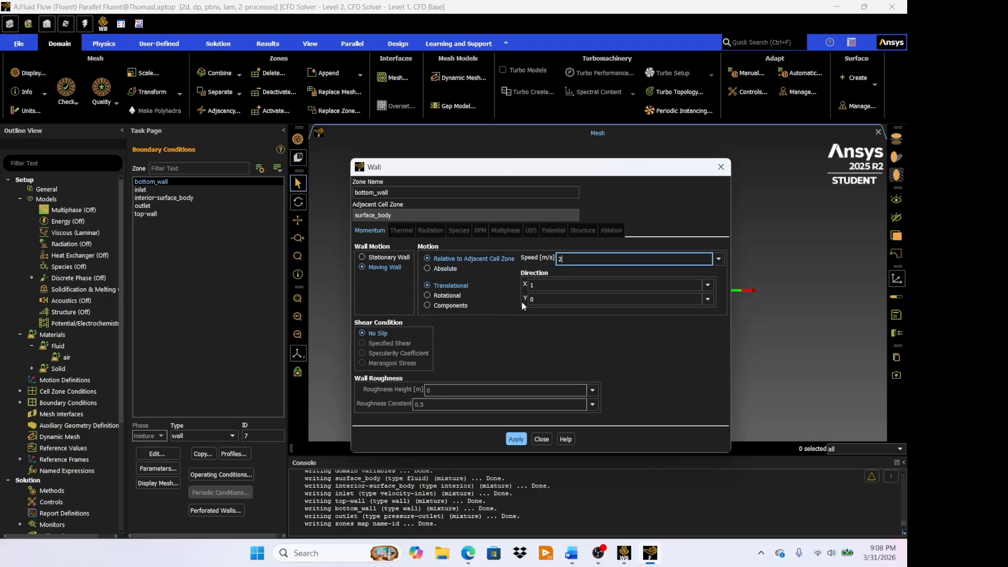
click(531, 284)
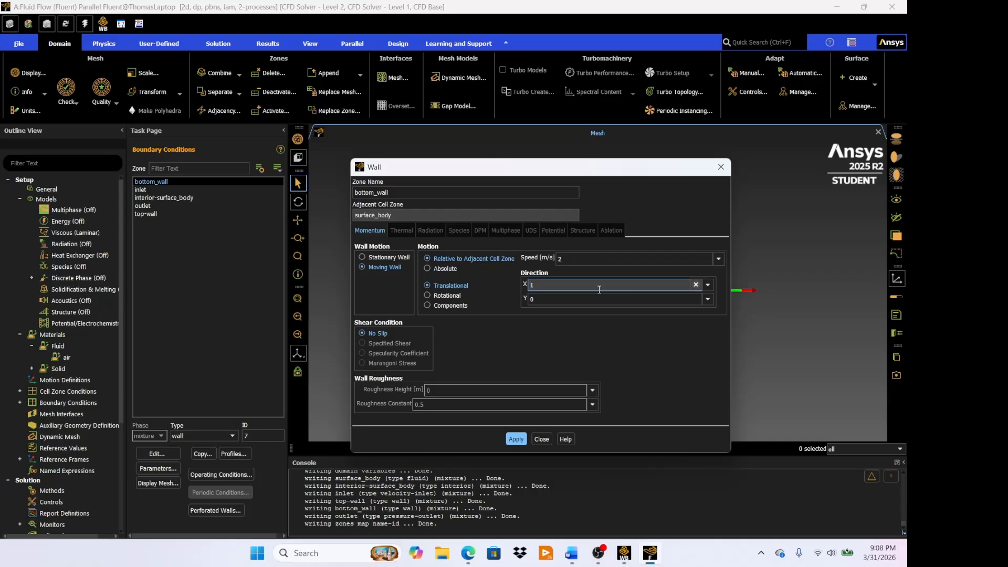
text(-)
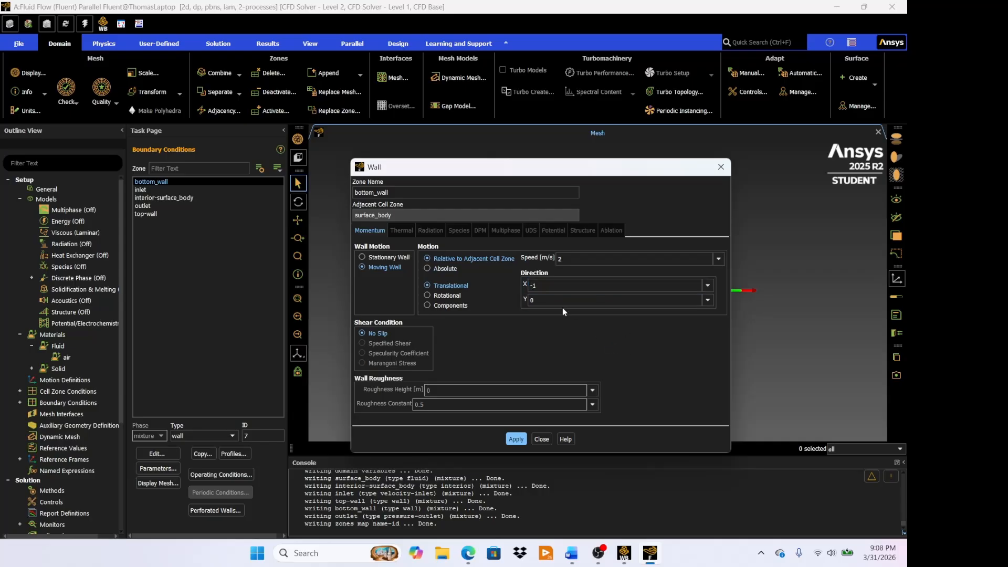
click(520, 440)
click(543, 439)
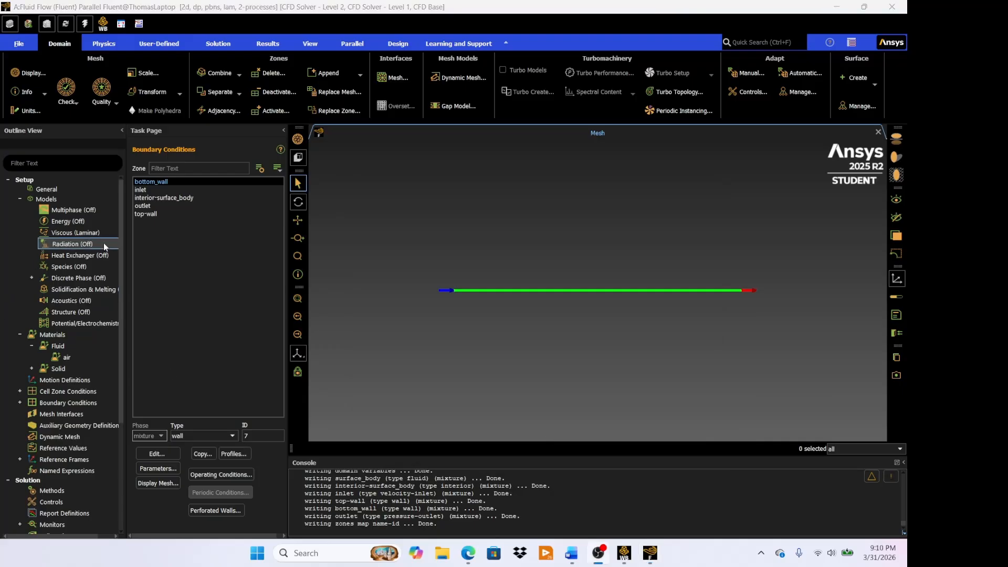
- Make top-wall a moving wall with a translational speed of 3 m/s and apply it
click(156, 214)
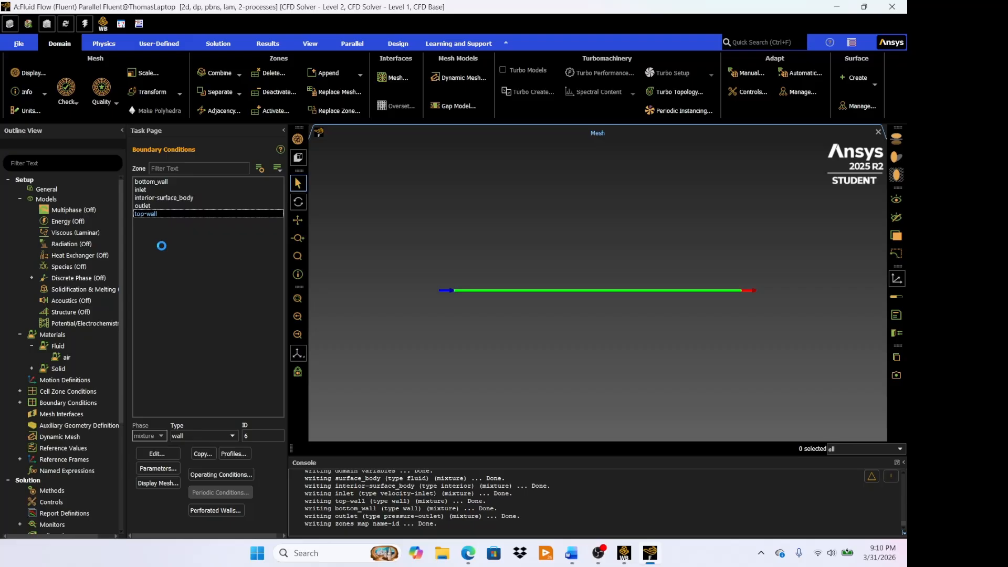
click(165, 452)
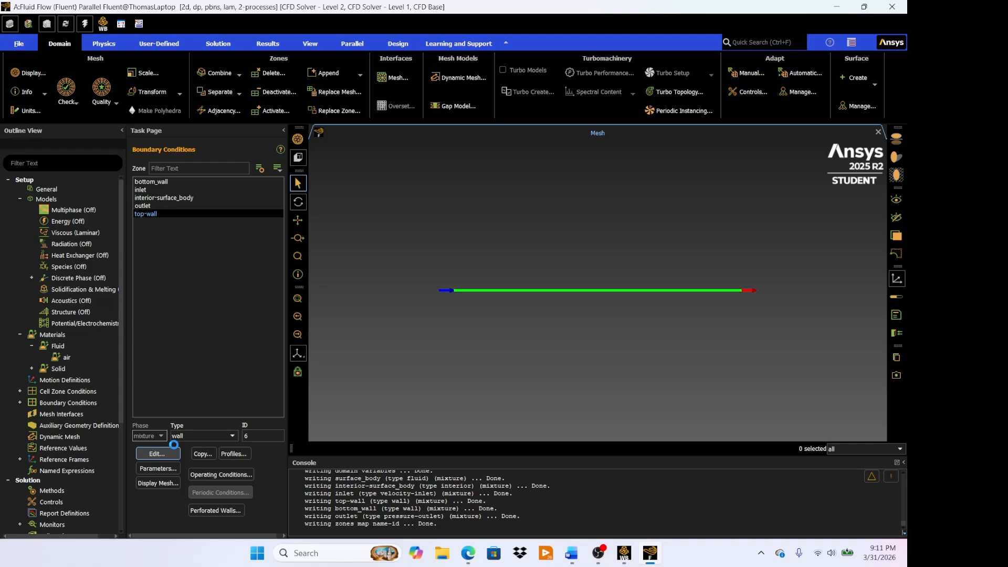
drag(319, 276, 533, 201)
click(354, 304)
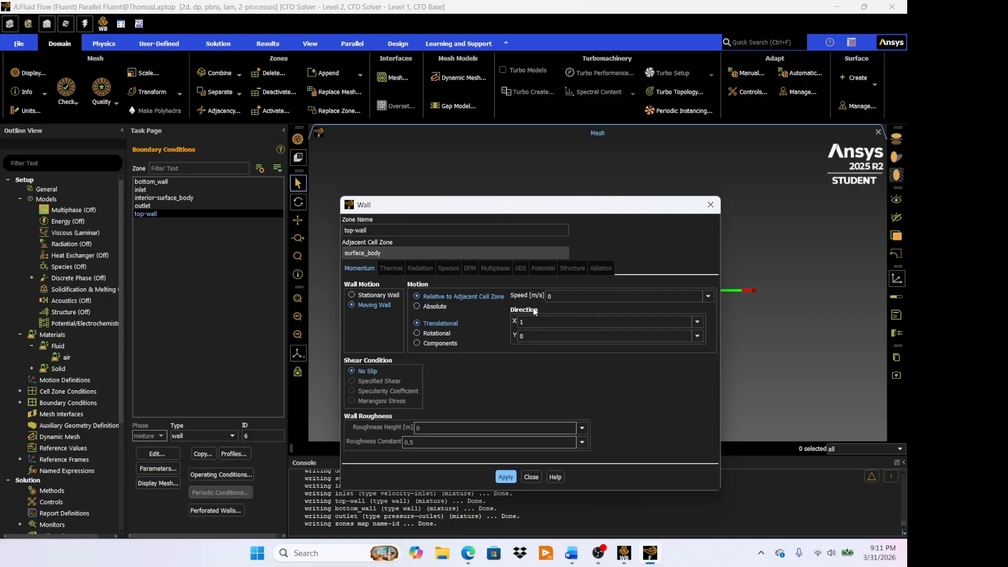
click(565, 296)
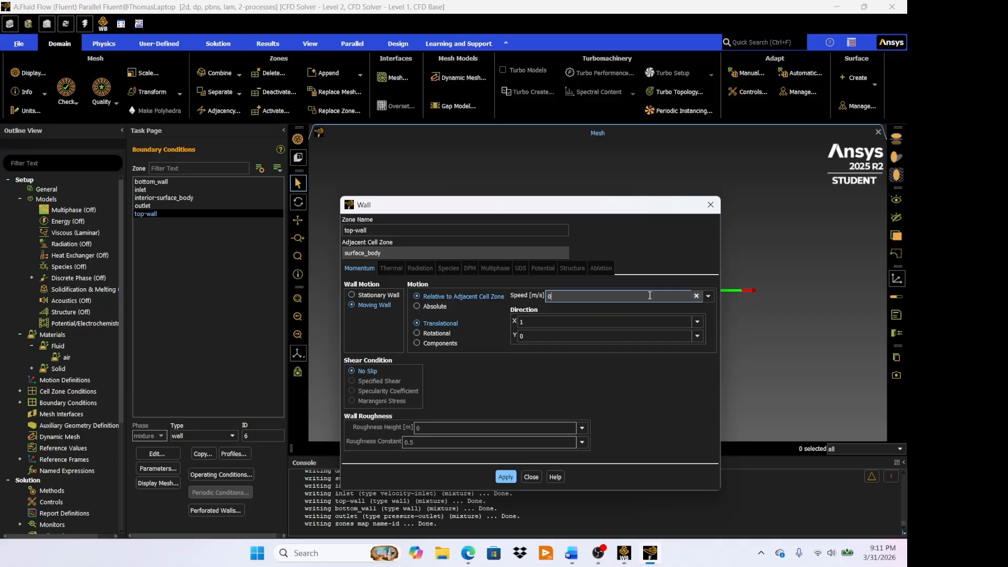
key(BackSpace)
text(3)
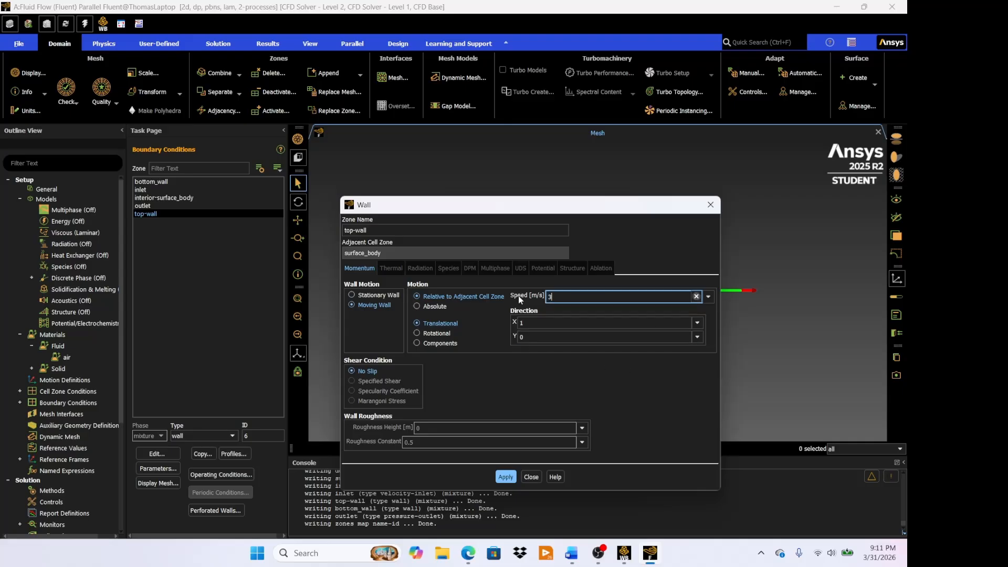
click(511, 477)
click(504, 477)
click(531, 477)
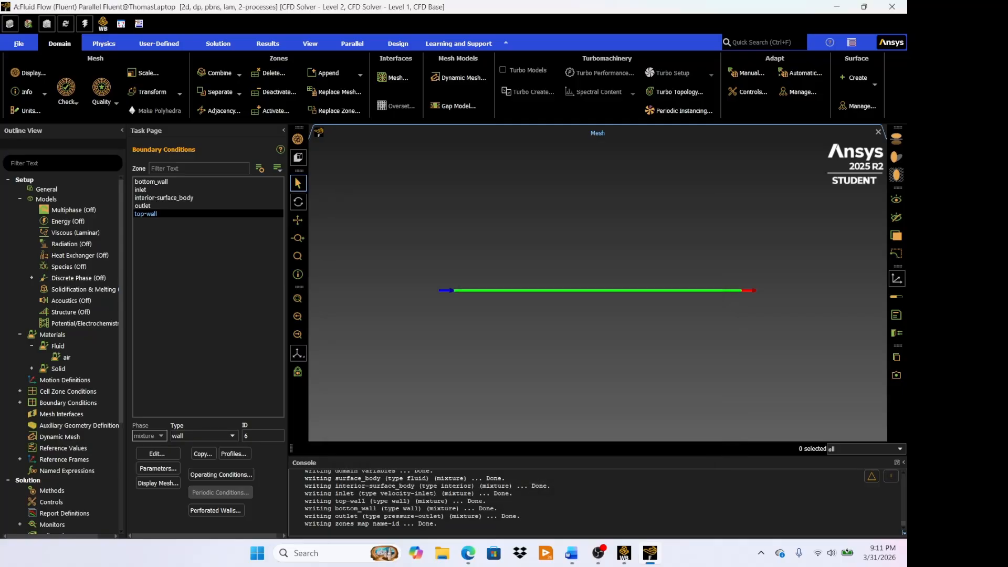
- Change the motion of bottom_wall to Absolute and apply it
click(158, 181)
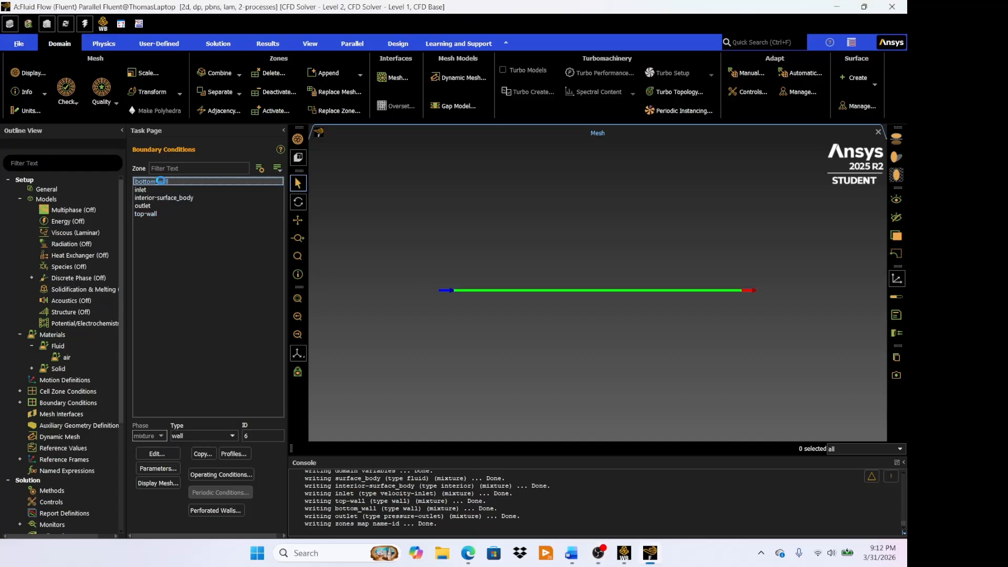
click(157, 453)
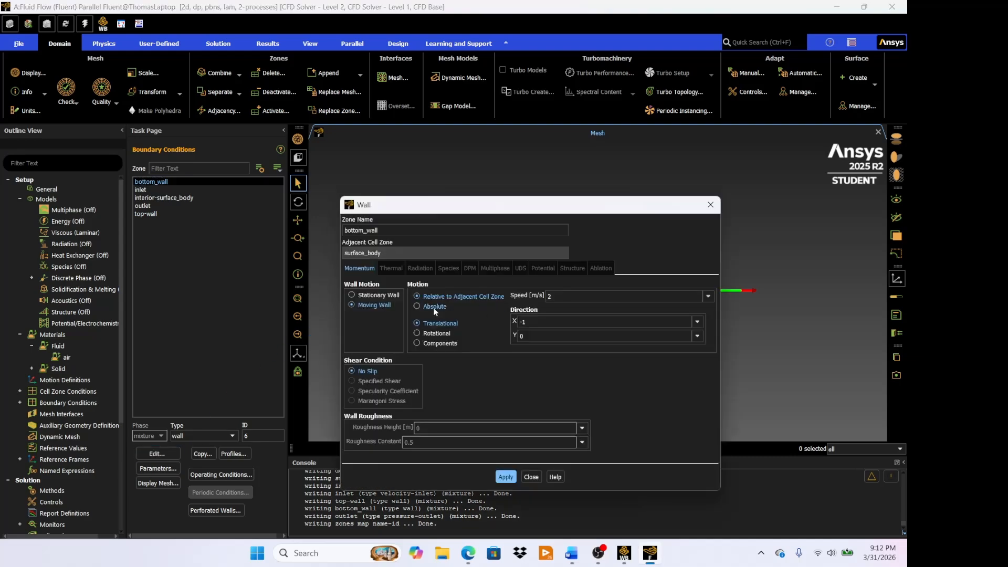
click(418, 307)
click(507, 477)
click(531, 476)
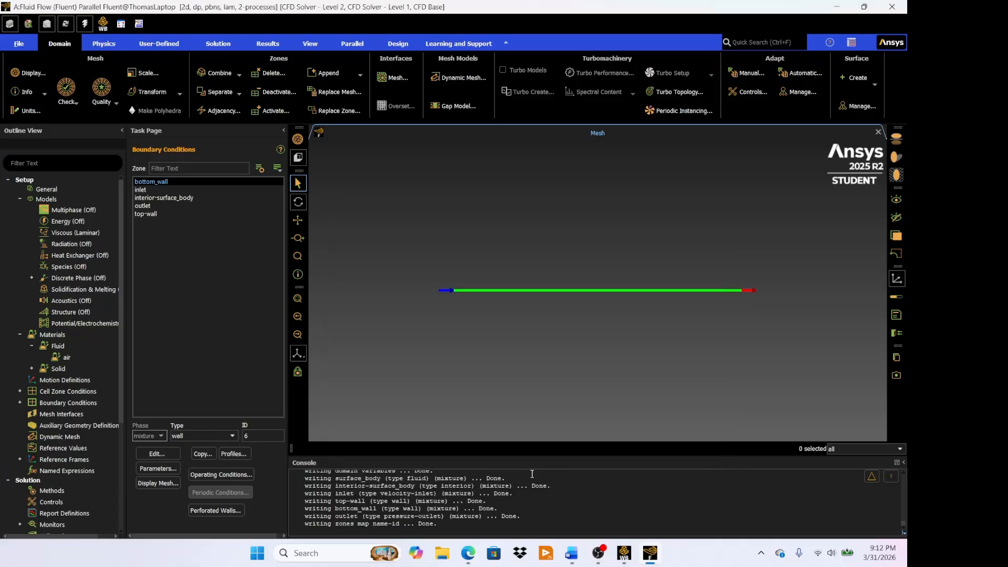
- Change the motion of top-wall to Absolute and apply it
click(167, 214)
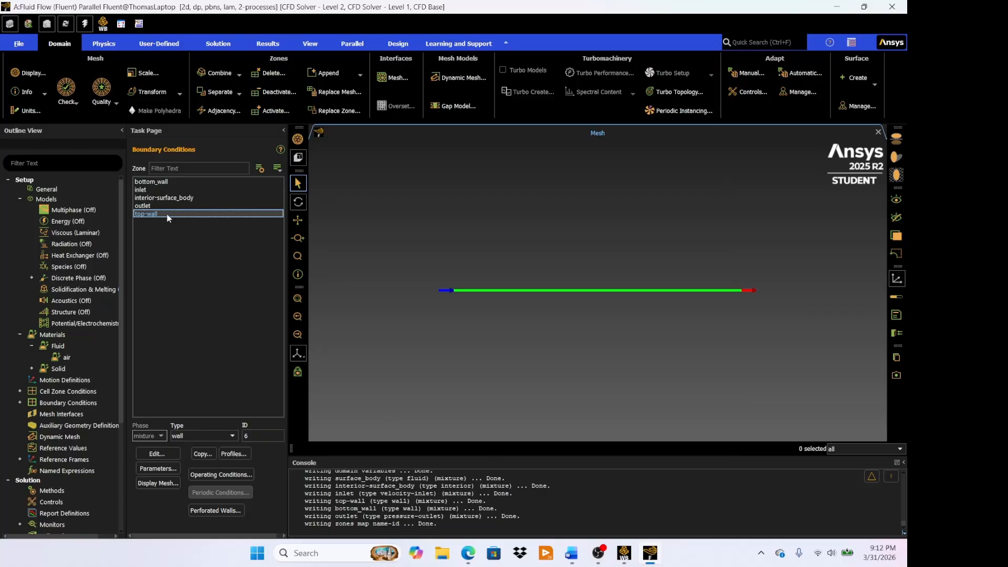
click(147, 453)
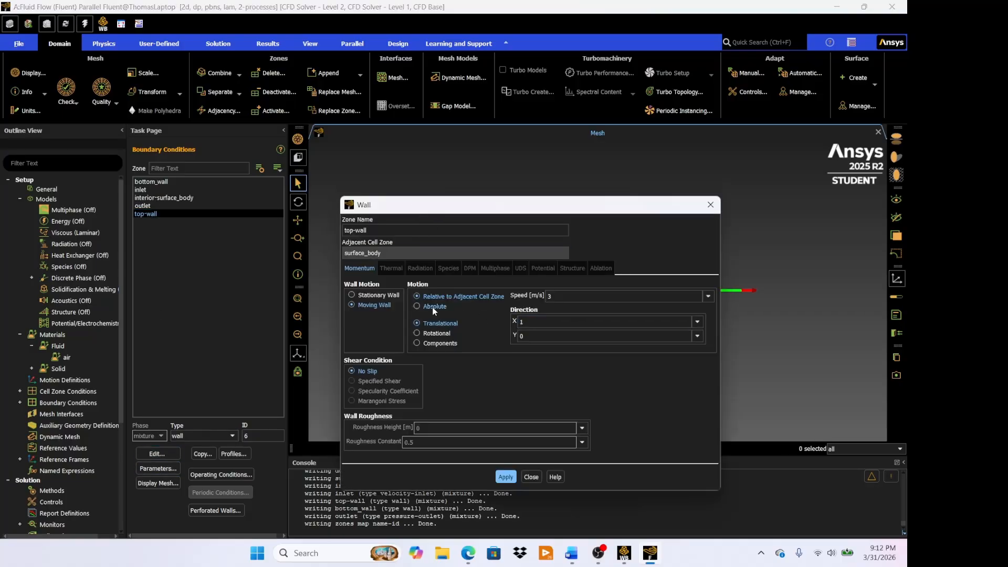
click(434, 307)
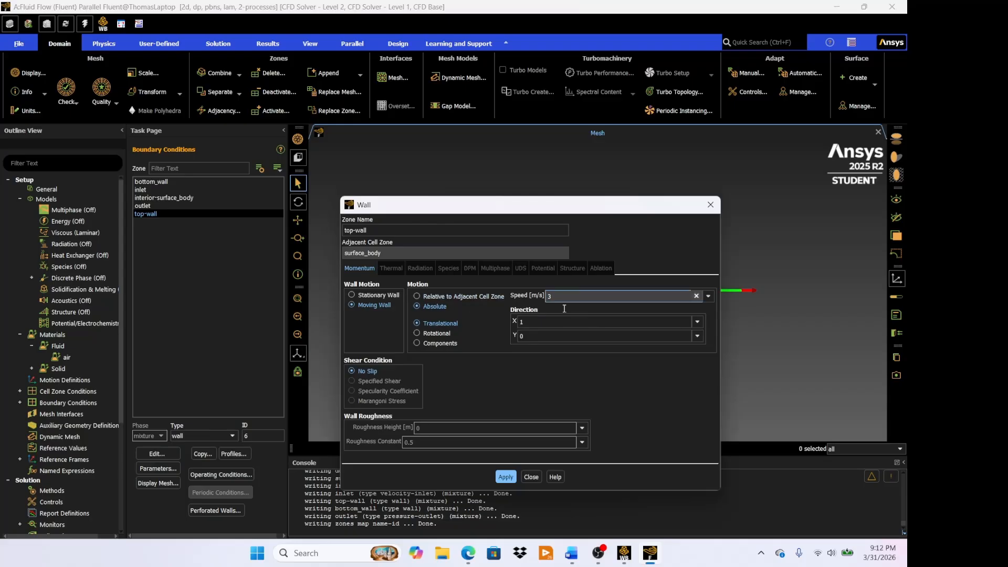
click(503, 477)
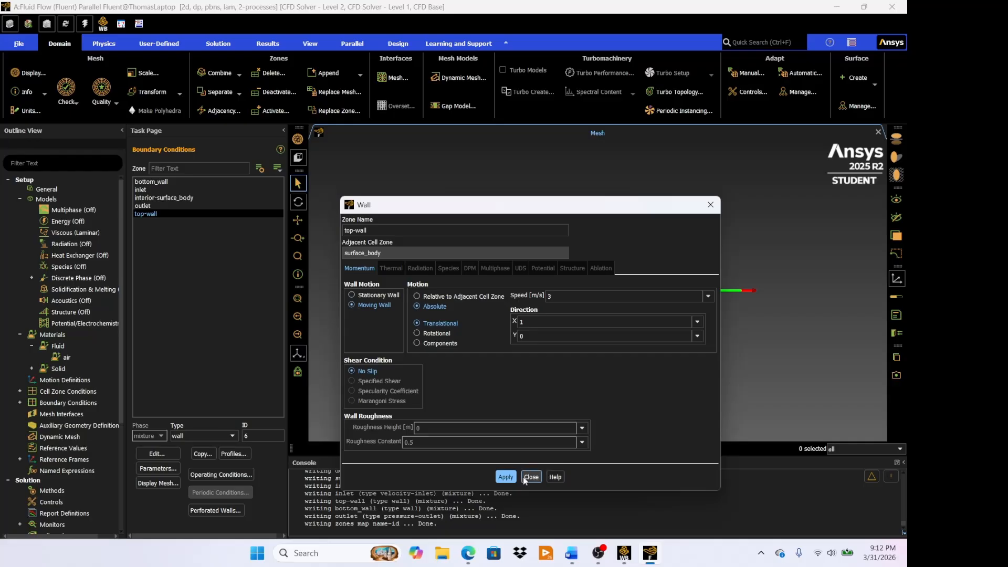
click(527, 476)
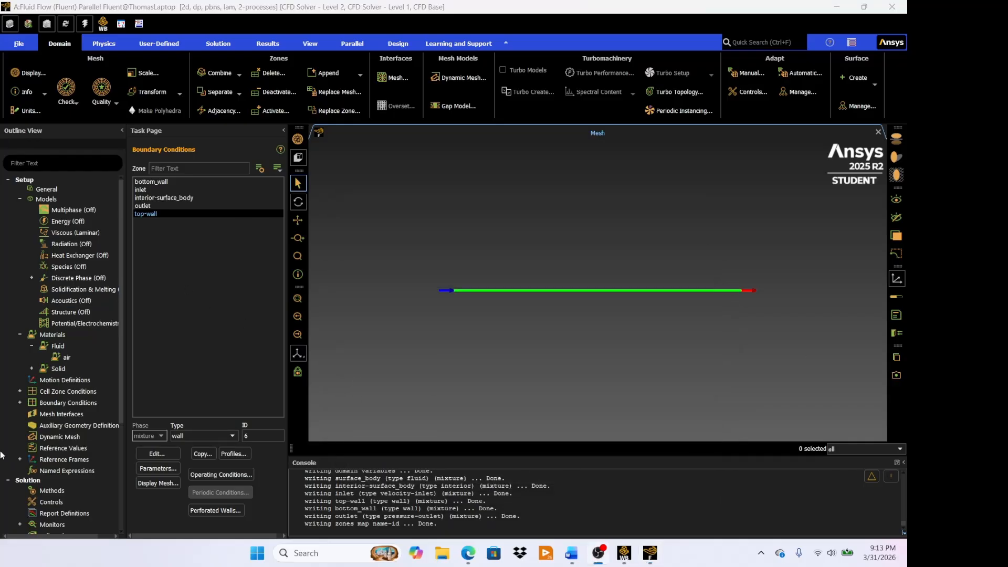
- Initialize the solution with the Hybrid Initialization method
scroll(63, 375, down, 1)
scroll(63, 376, down, 4)
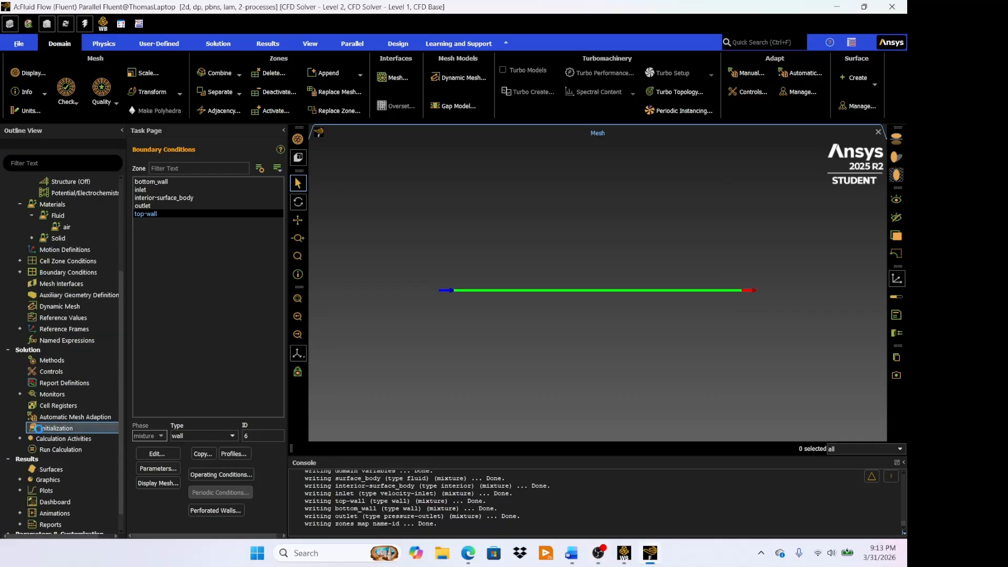
click(40, 432)
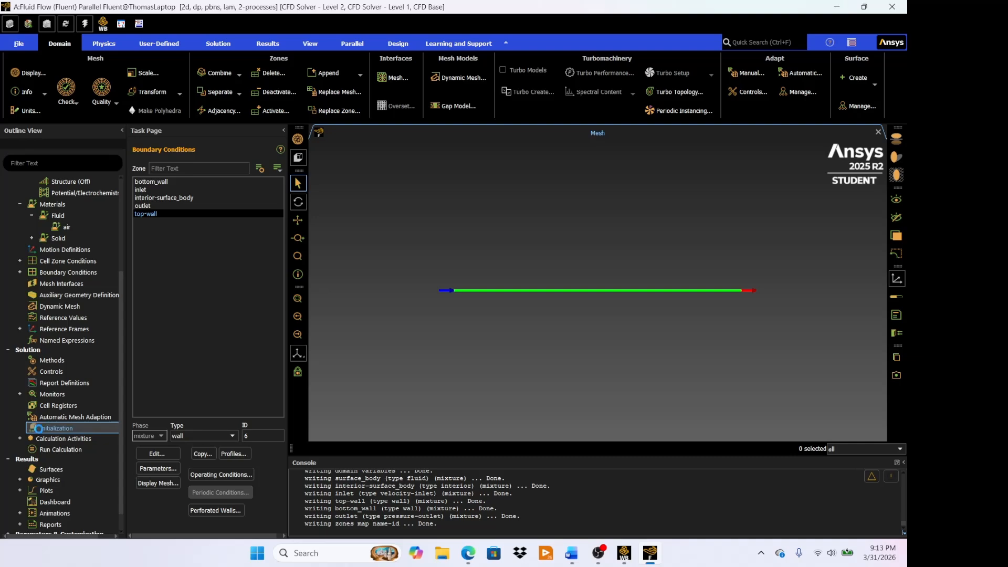
double_click(39, 431)
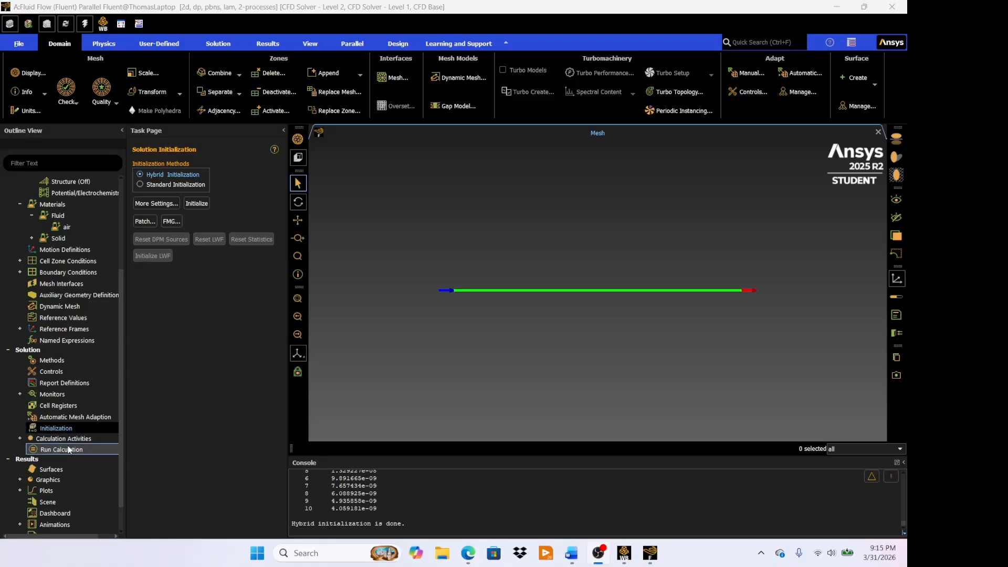
- Set the number of iterations to 250 and start the calculation
click(68, 450)
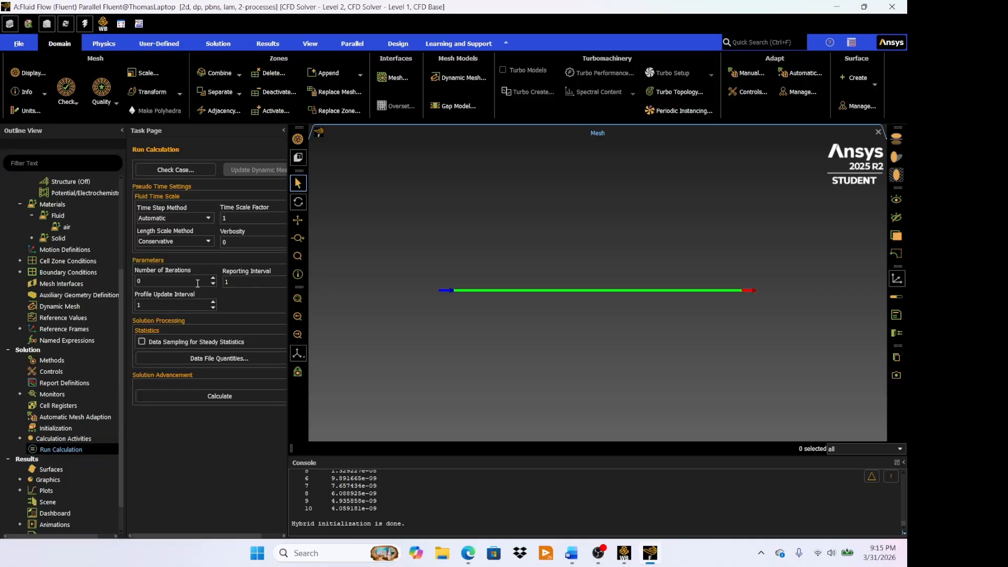
click(177, 285)
click(218, 399)
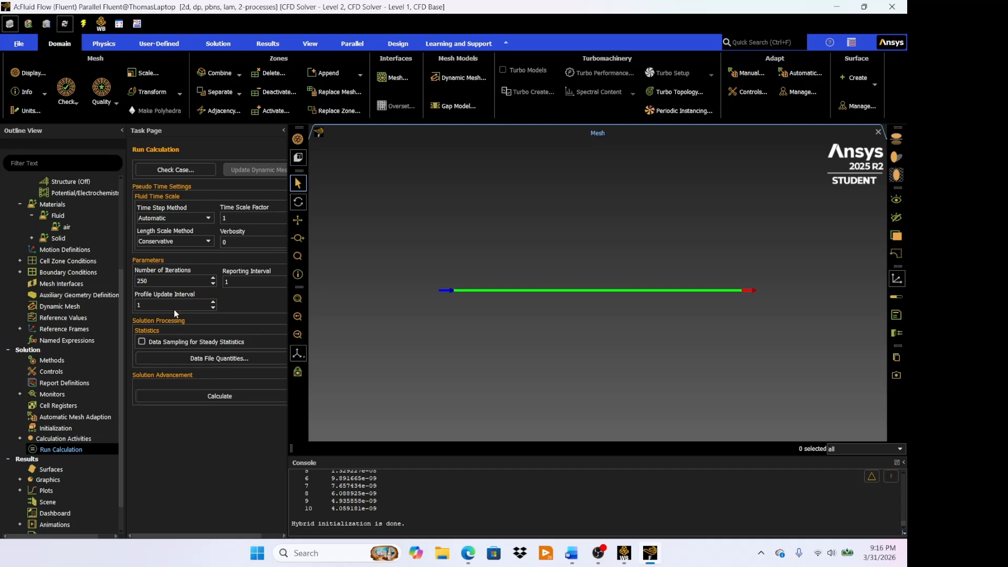
- Run the calculation with the 250 iterations already set and dismiss the completion notice
click(225, 398)
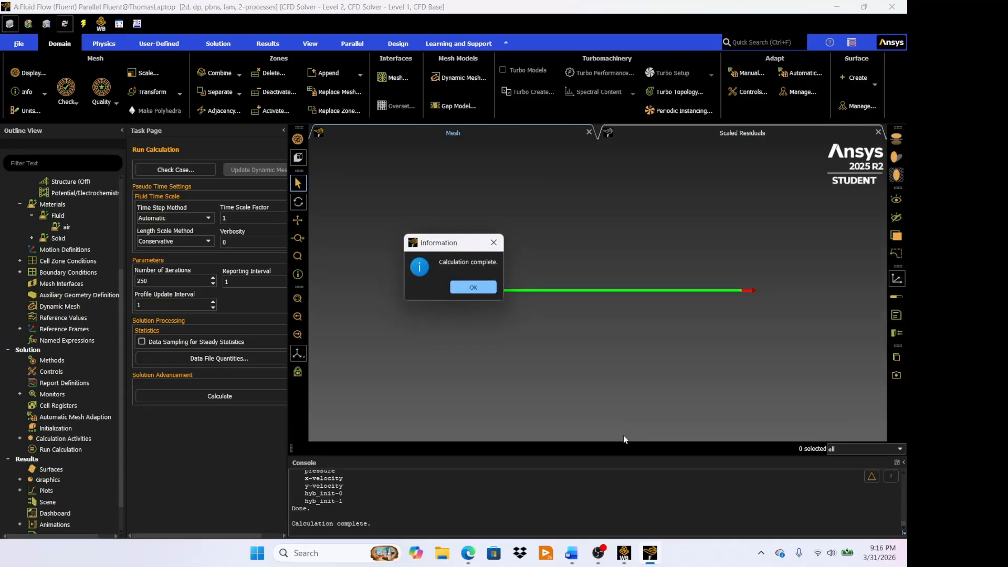
click(478, 285)
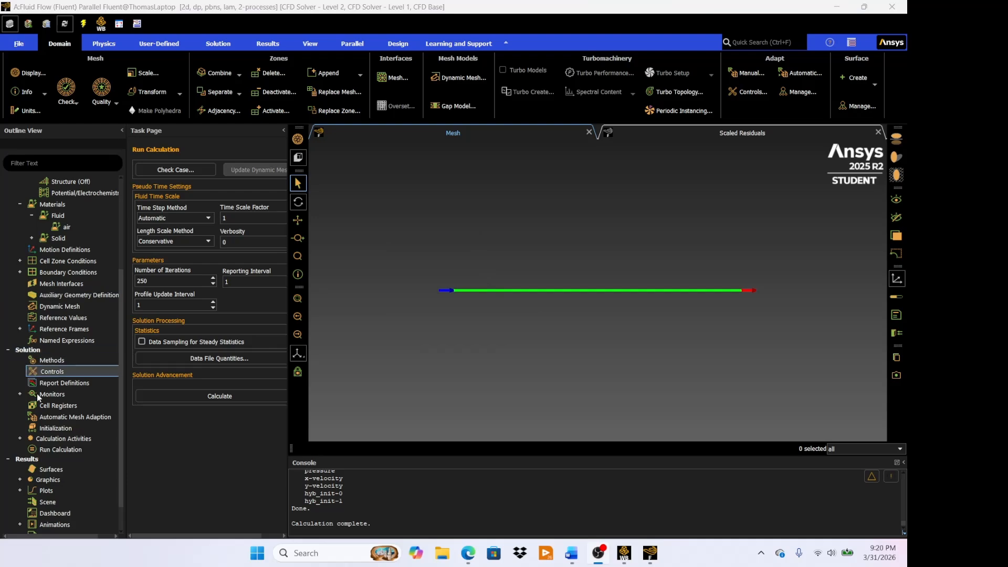
- Create and display a velocity vector plot colored by velocity magnitude on bottom_wall, inlet, interior-surface_body, outlet and top-wall
scroll(28, 435, down, 1)
click(20, 444)
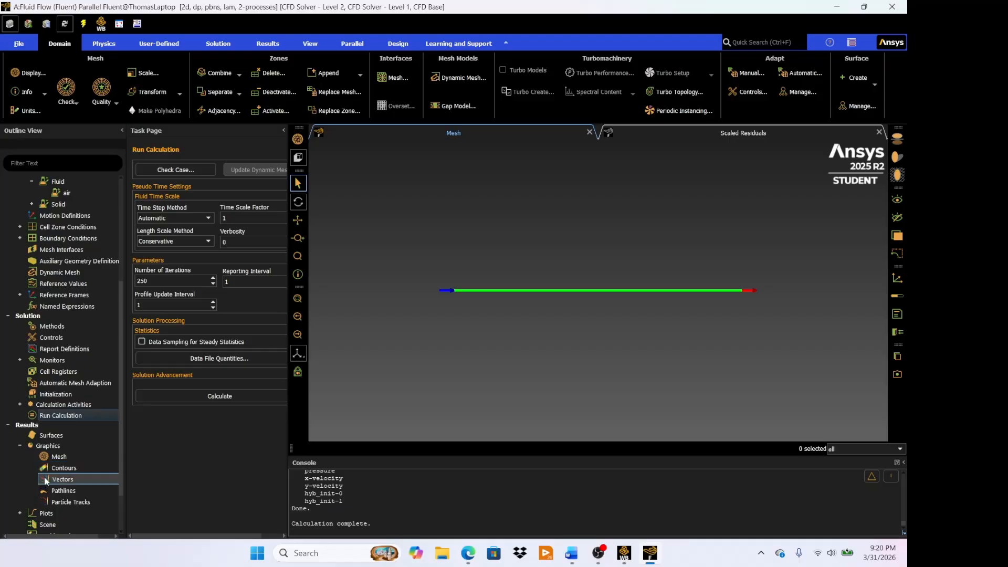
double_click(46, 480)
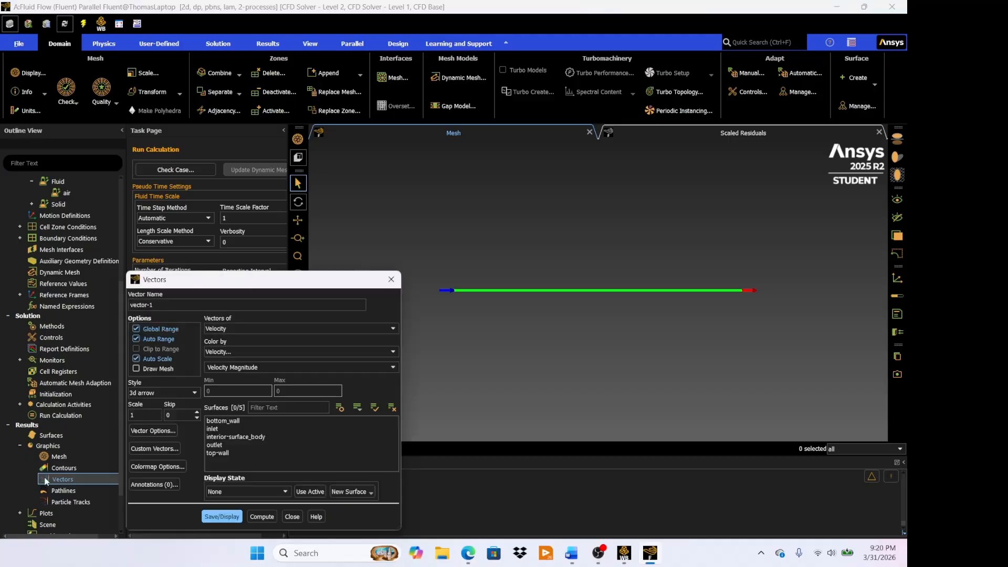
drag(280, 285, 277, 206)
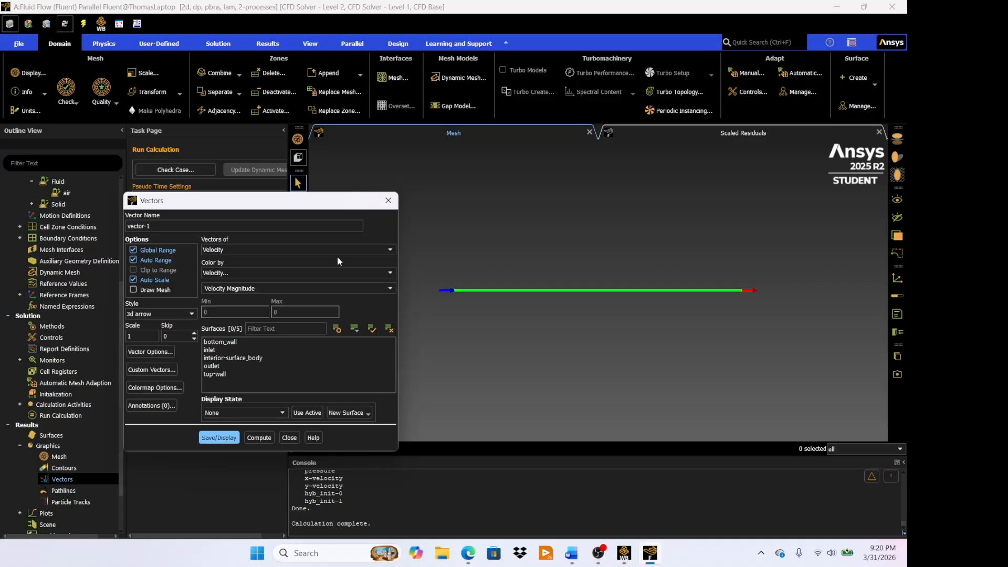
click(234, 342)
click(235, 350)
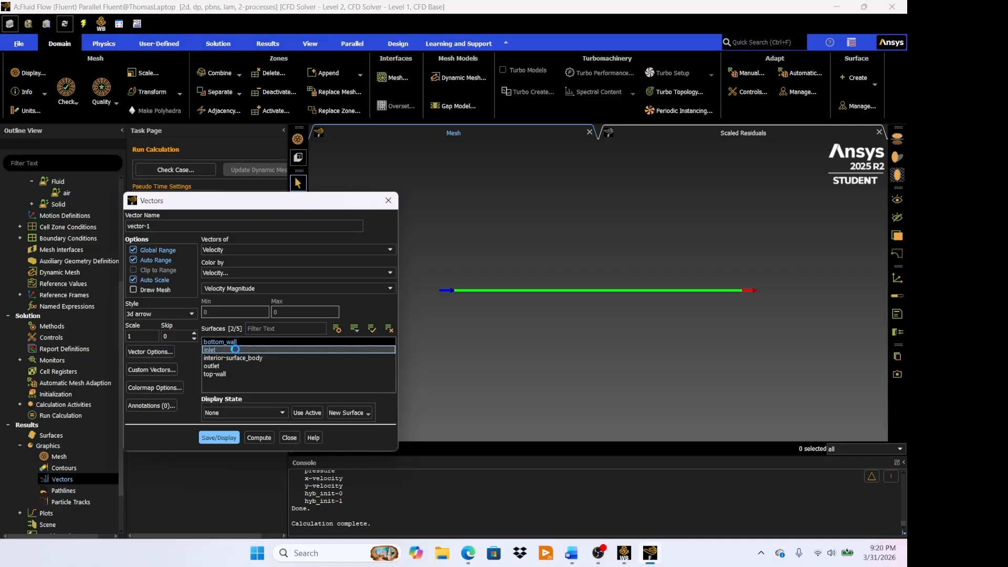
click(238, 358)
click(237, 366)
click(238, 374)
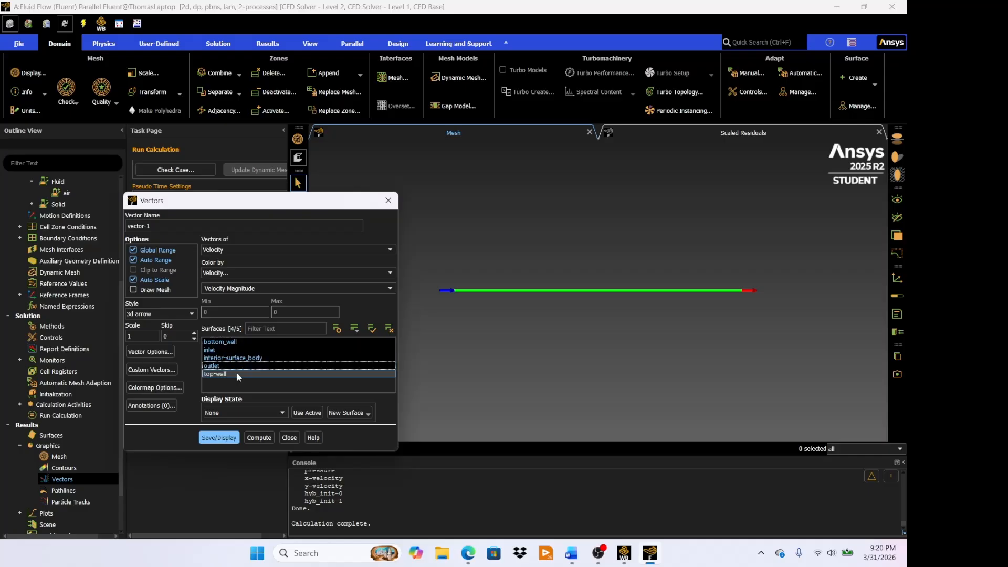
click(227, 437)
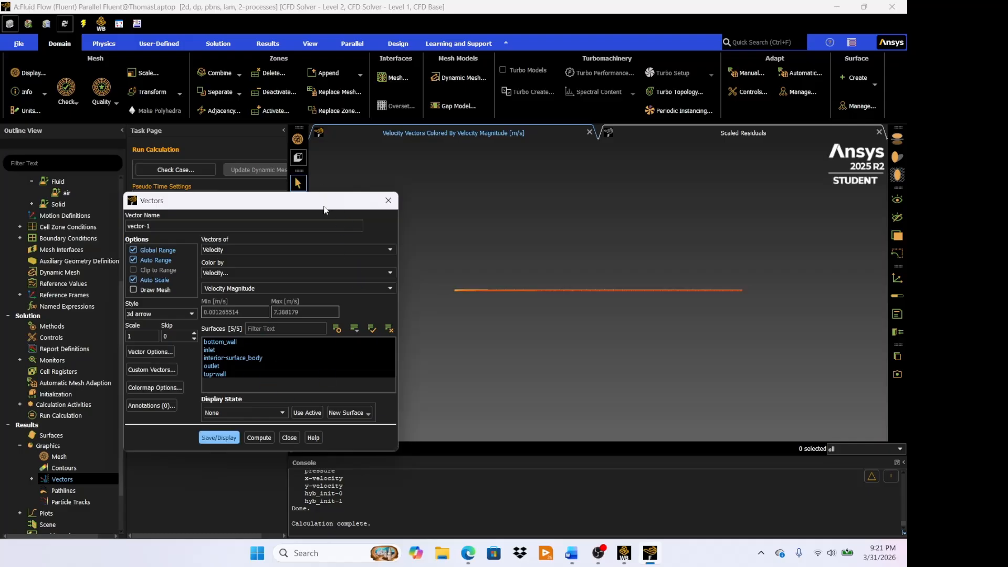
- Examine the velocity magnitude vectors along the channel, from its overall length to a close-up of its height
drag(322, 195, 237, 197)
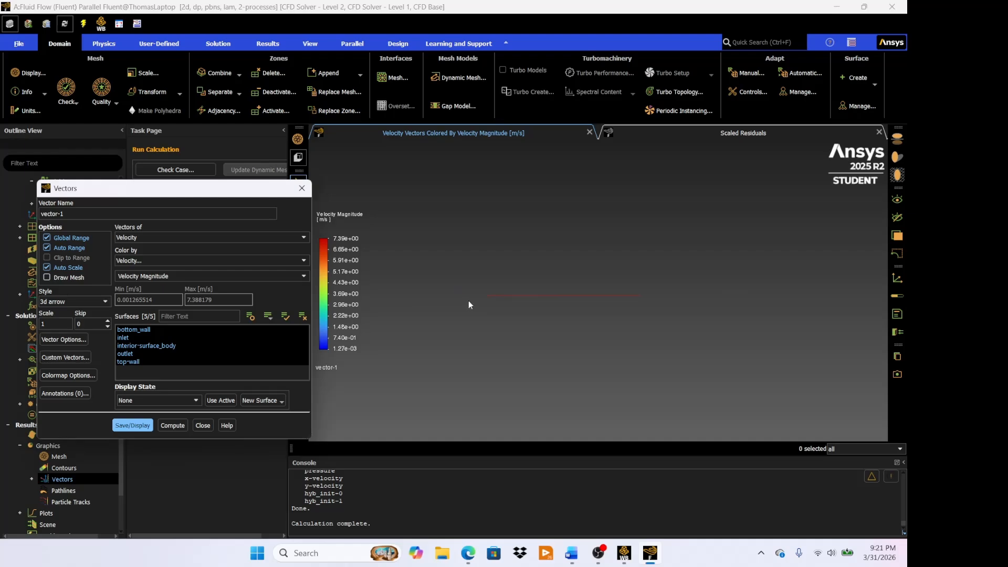
scroll(499, 298, up, 3)
scroll(466, 285, up, 3)
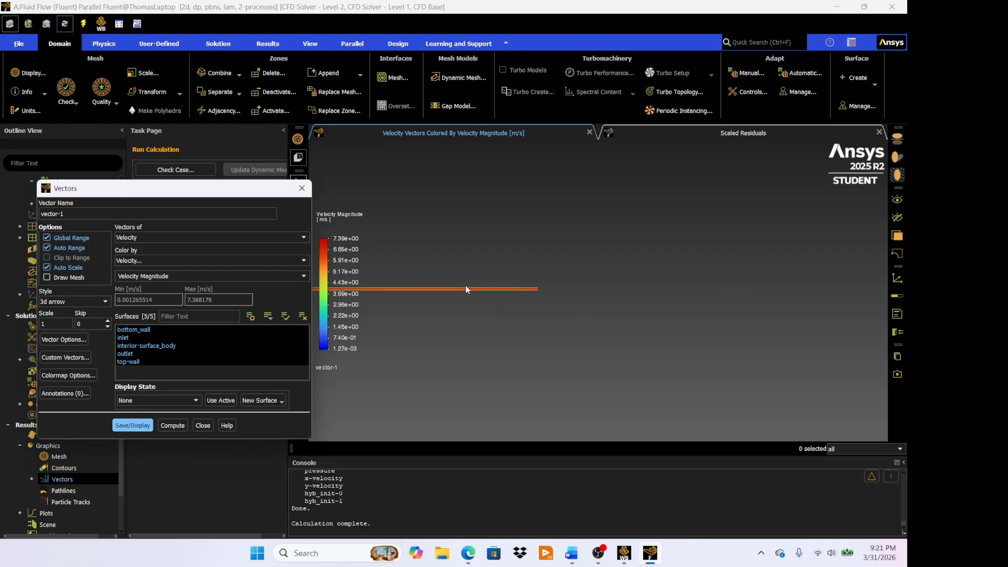
scroll(427, 315, up, 3)
middle_drag(421, 287, 501, 296)
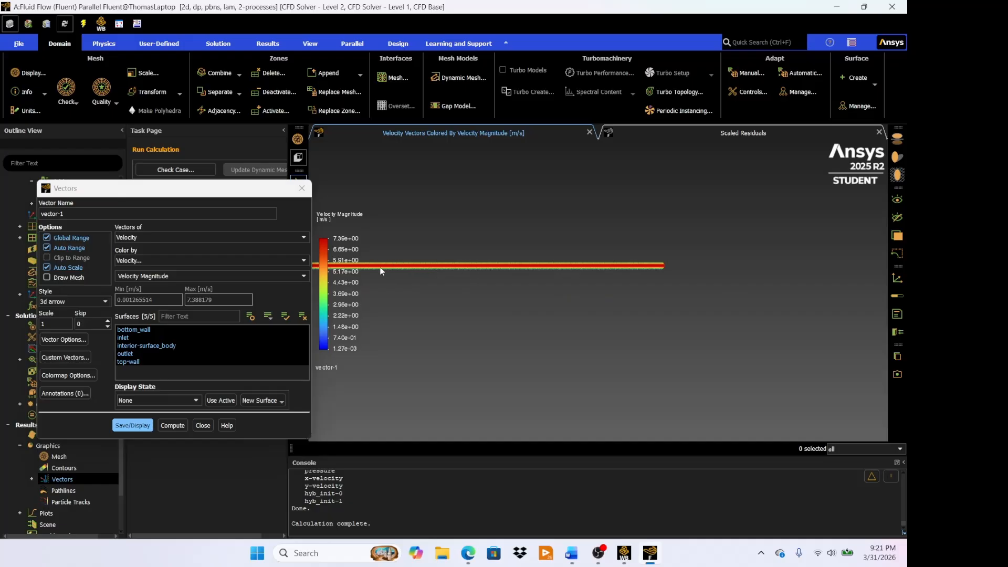
scroll(426, 273, up, 2)
scroll(427, 273, up, 1)
scroll(418, 257, up, 2)
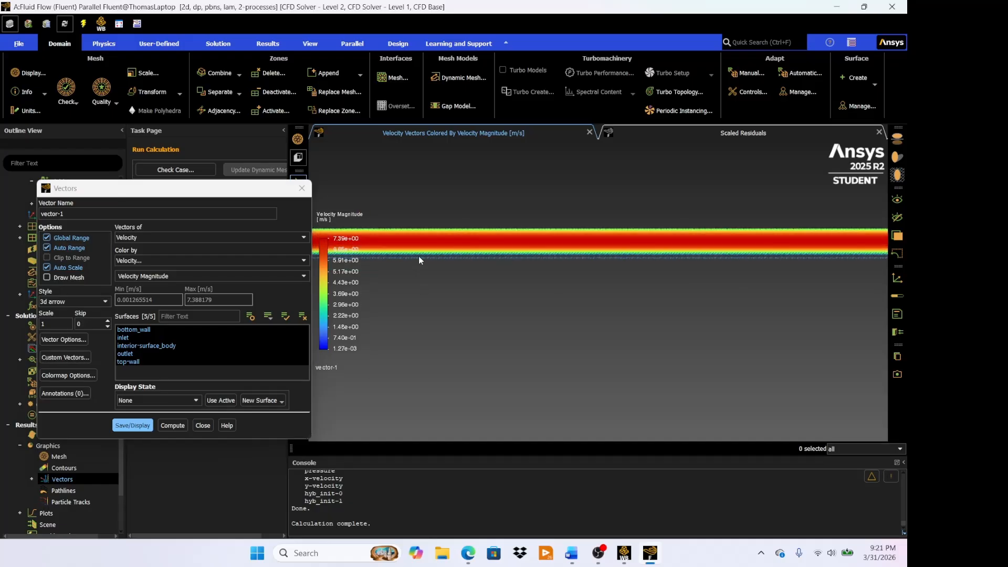
scroll(399, 260, down, 5)
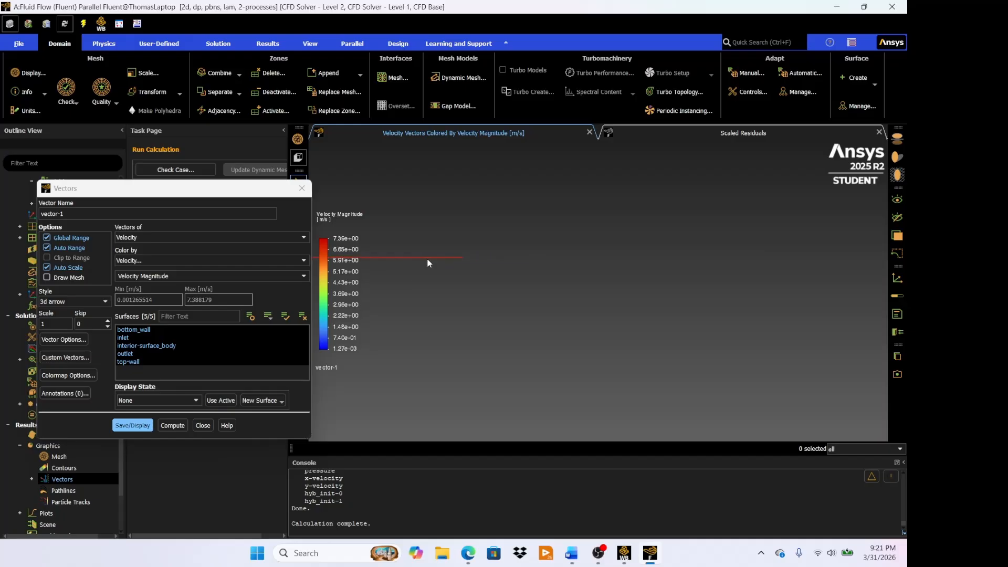
scroll(398, 265, up, 2)
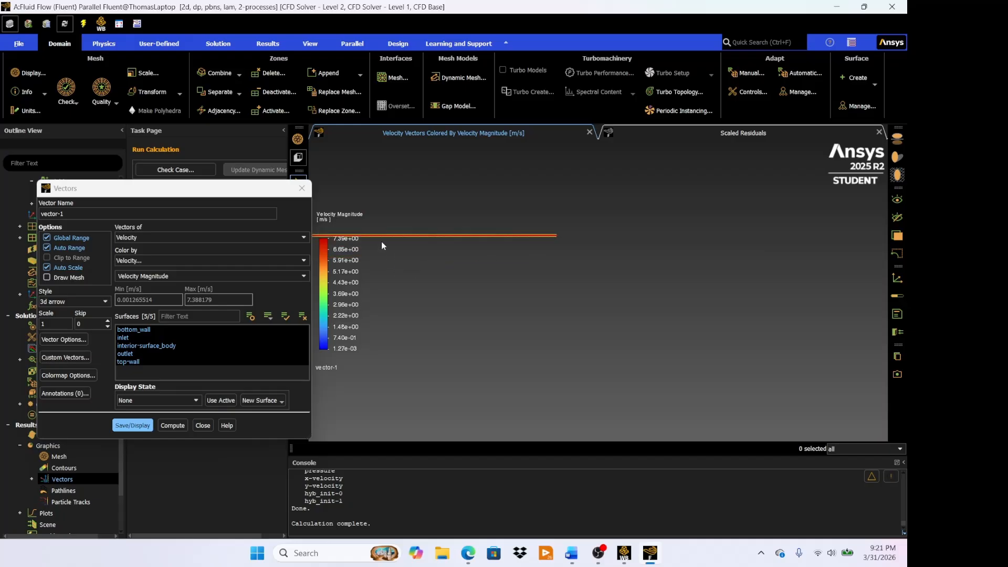
middle_drag(452, 253, 366, 200)
middle_drag(302, 213, 331, 215)
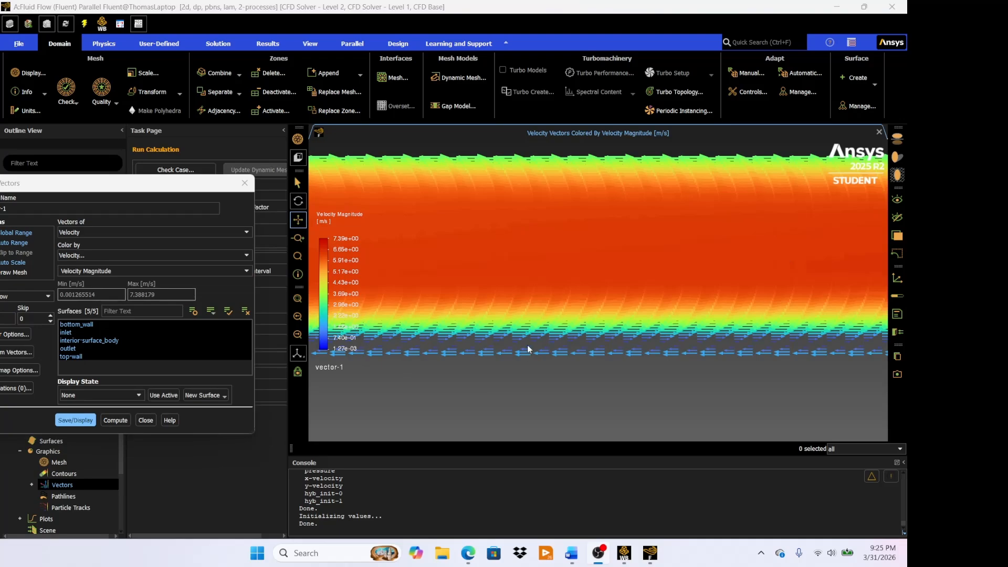
- Inspect the direction of the velocity vectors near the bottom wall and across the channel, and close the vector settings
drag(115, 183, 152, 148)
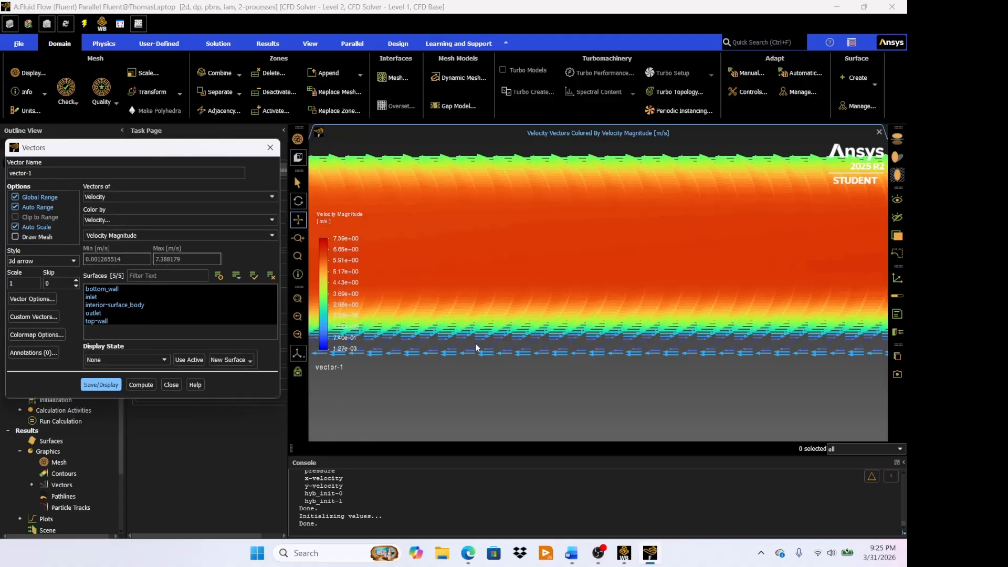
scroll(531, 360, up, 5)
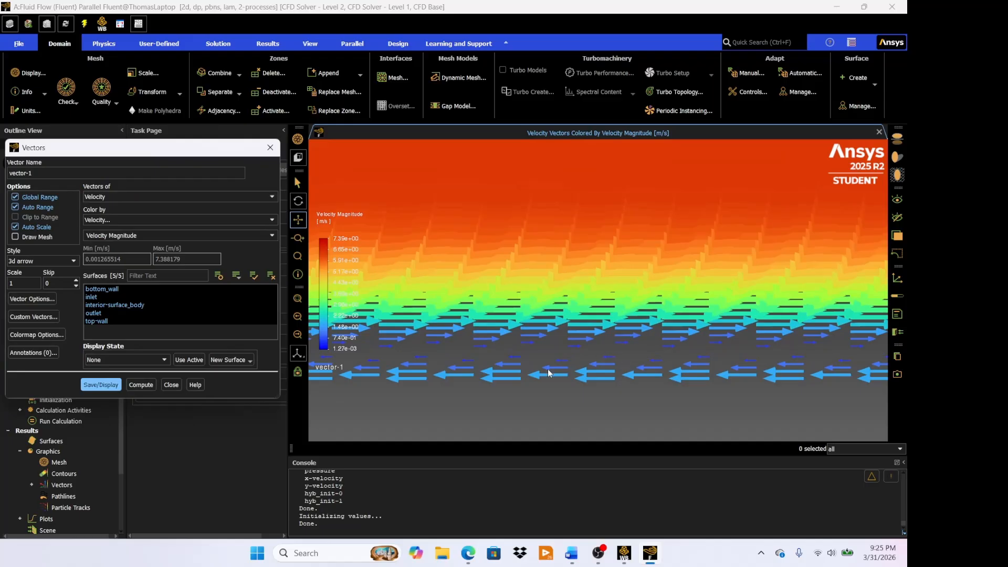
scroll(620, 356, down, 2)
scroll(620, 352, down, 4)
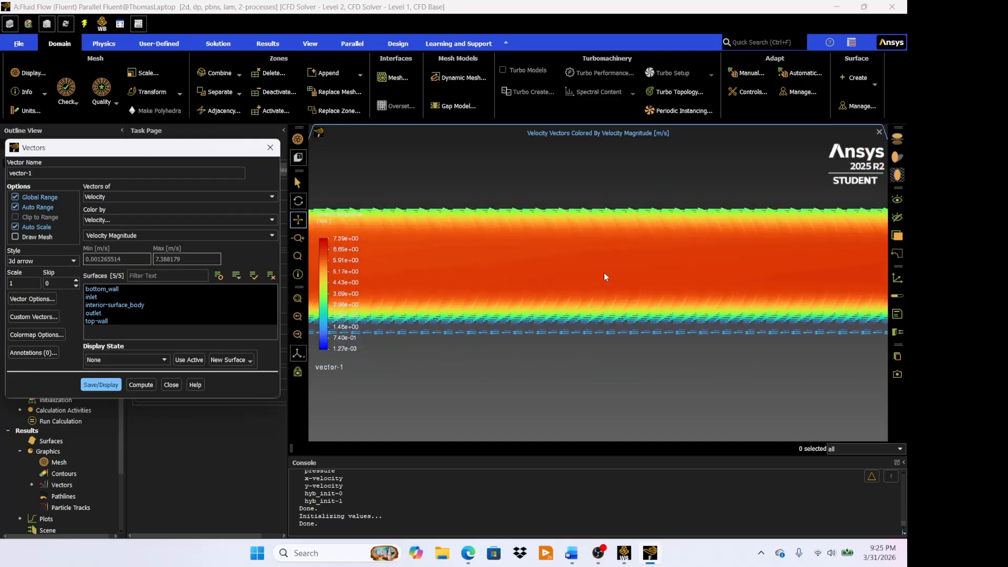
scroll(682, 315, down, 5)
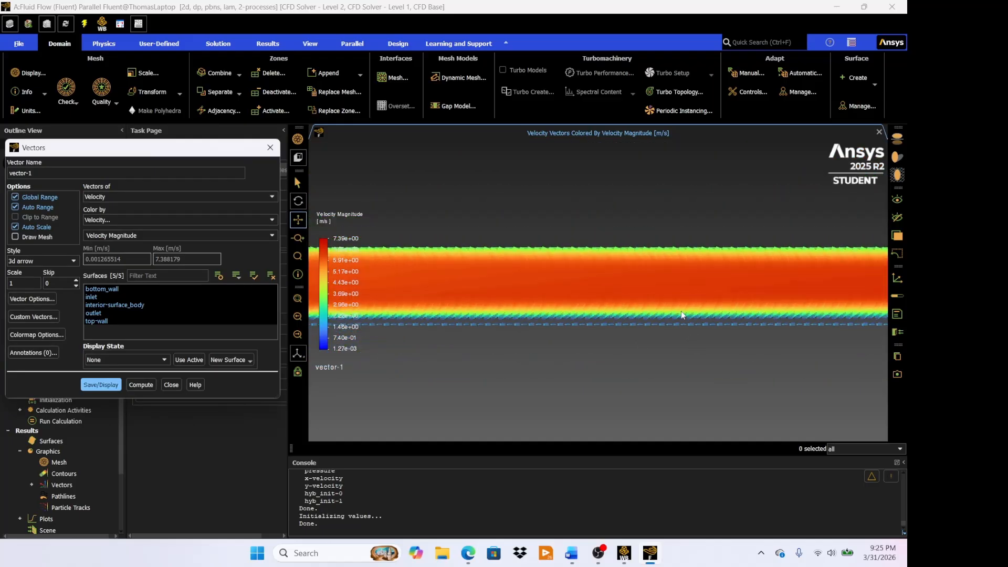
scroll(666, 308, down, 3)
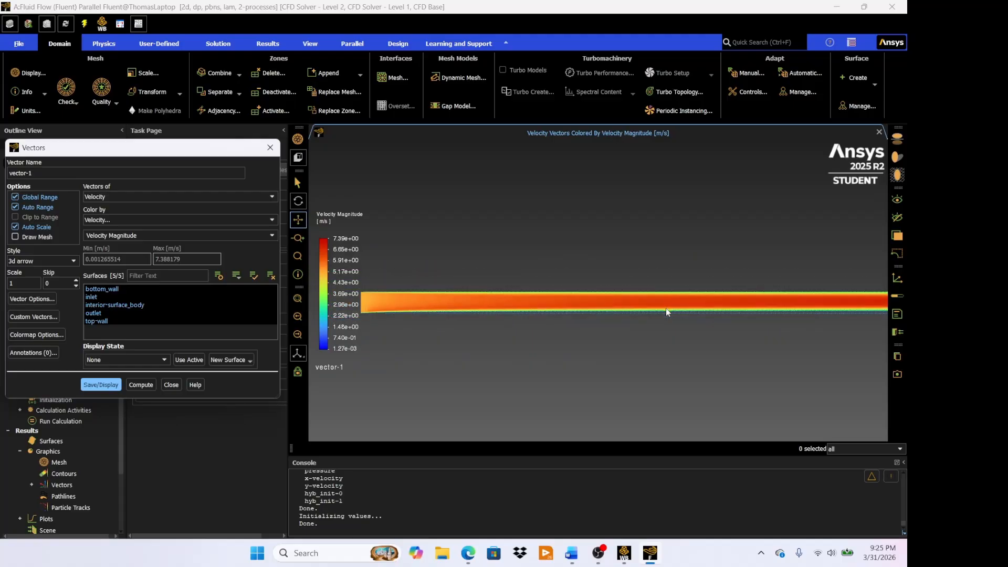
scroll(644, 310, up, 6)
scroll(492, 292, up, 5)
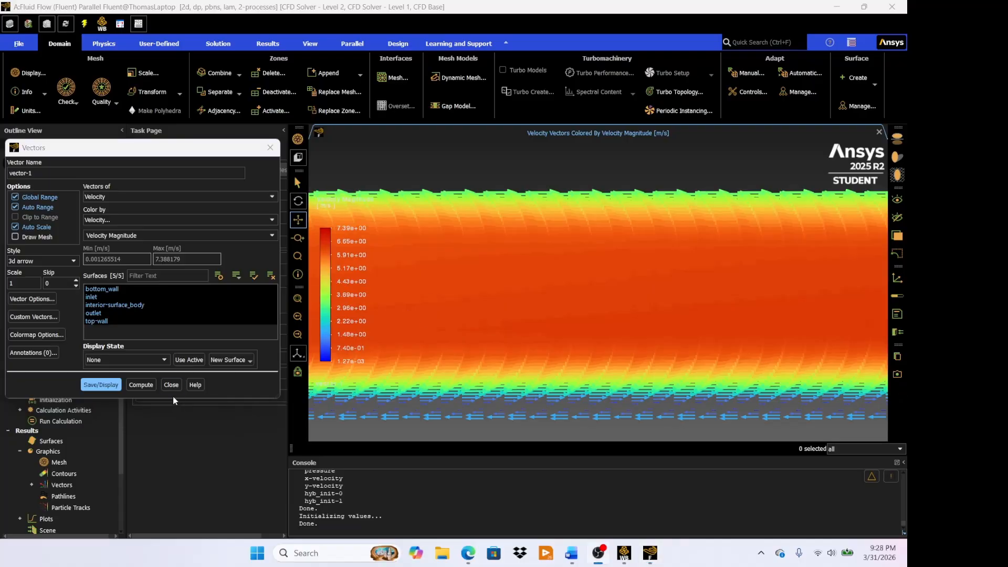
click(173, 386)
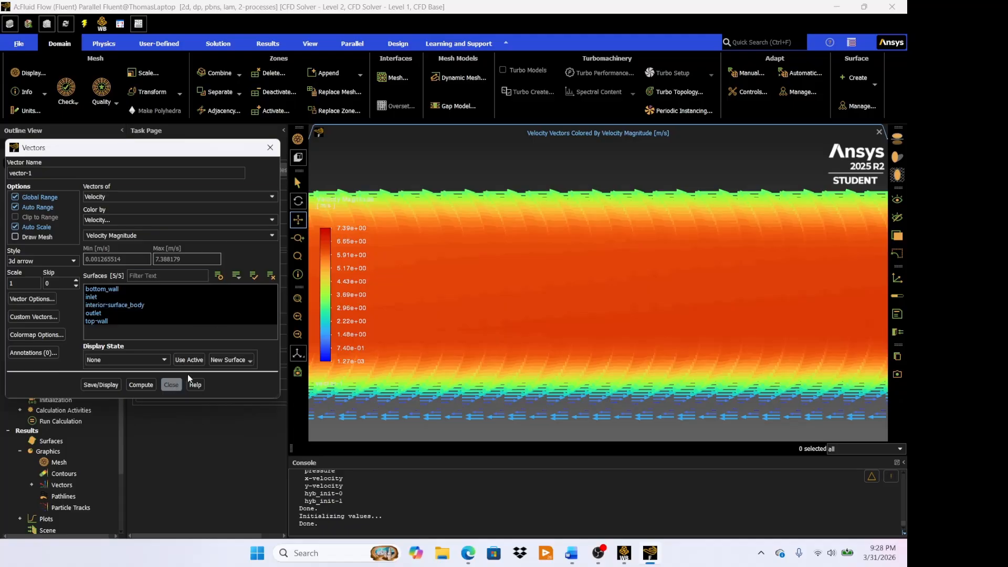
click(176, 385)
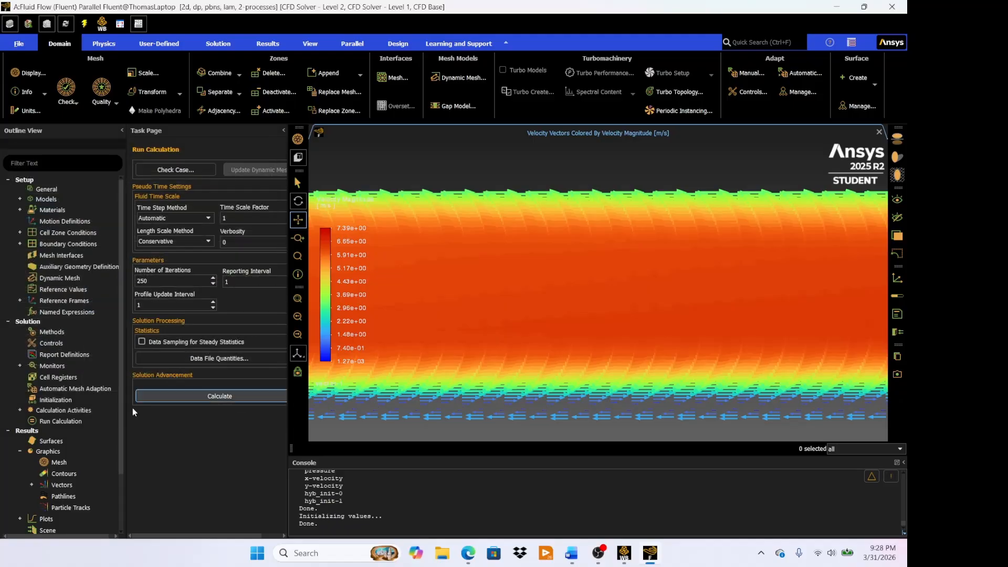
- Create and display a filled static pressure contour on bottom_wall, inlet, interior-surface_body, outlet and top-wall
double_click(66, 473)
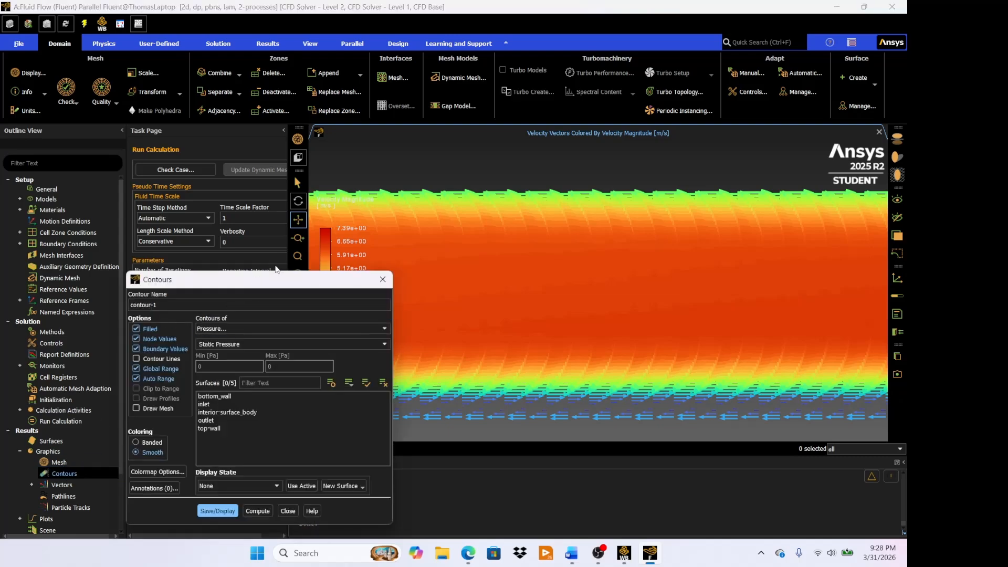
drag(268, 281, 266, 181)
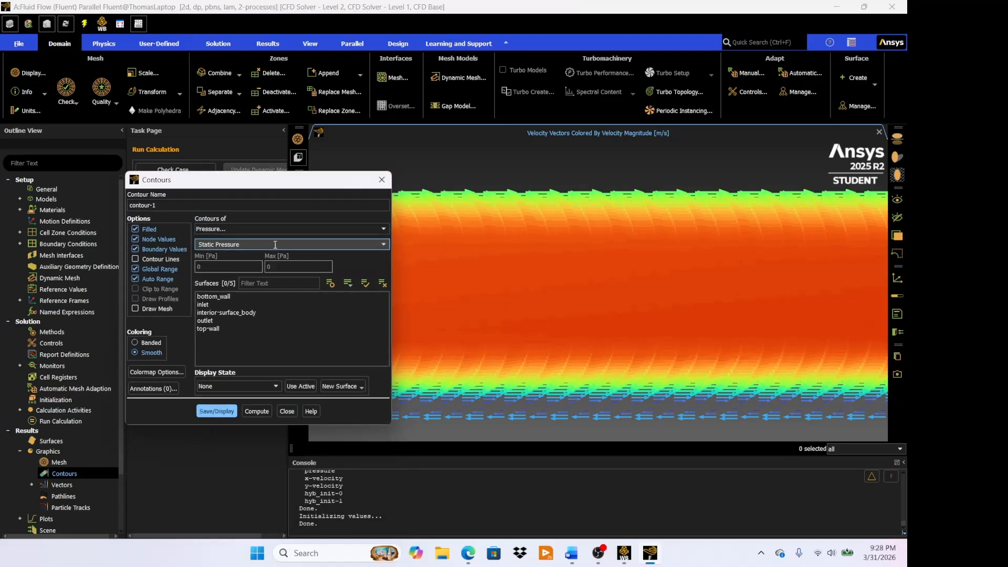
drag(274, 183, 229, 183)
click(168, 296)
click(168, 304)
click(173, 311)
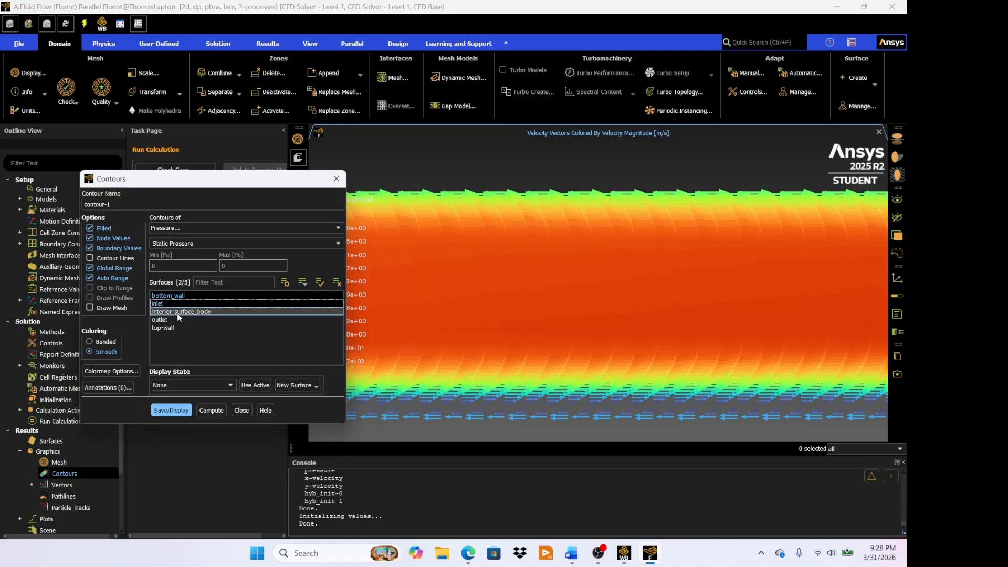
click(174, 319)
click(164, 328)
click(170, 411)
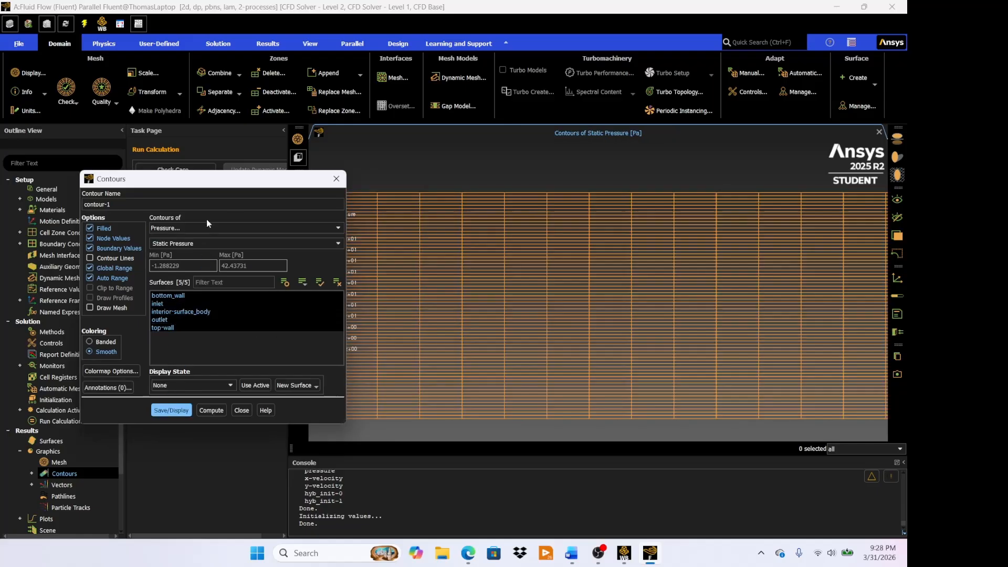
- Examine the static pressure distribution along the full length of the channel from inlet to outlet
drag(205, 185, 133, 186)
scroll(490, 298, down, 5)
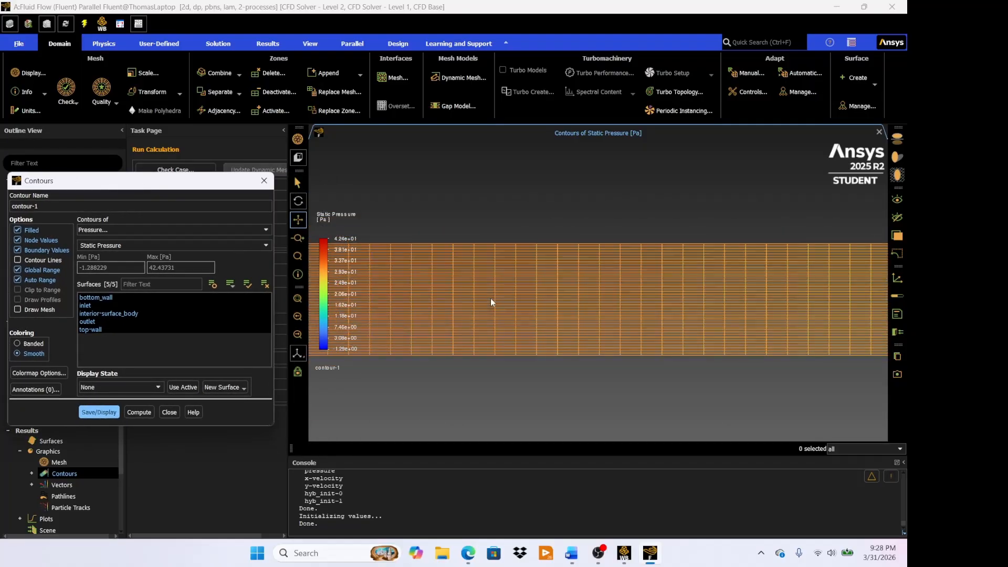
scroll(484, 298, down, 5)
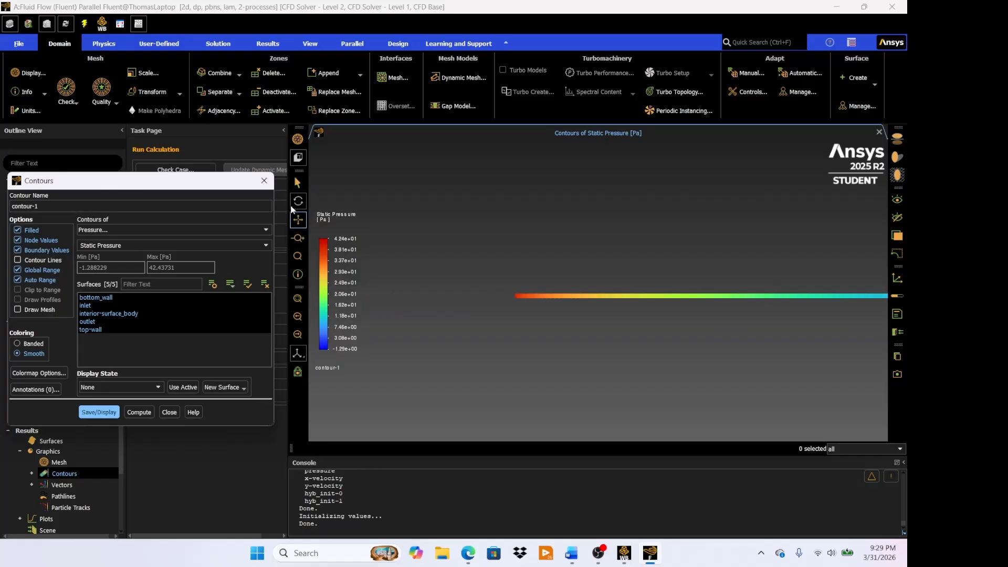
click(298, 219)
drag(637, 323, 587, 329)
scroll(604, 339, up, 1)
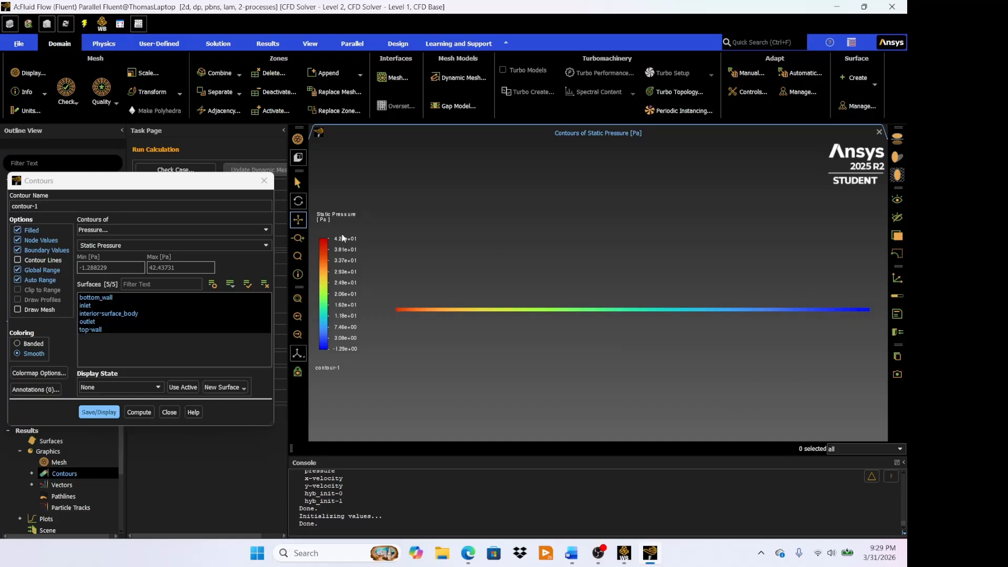
- Change contour-1 to Dynamic Pressure, display it and inspect the distribution across the channel height
click(153, 250)
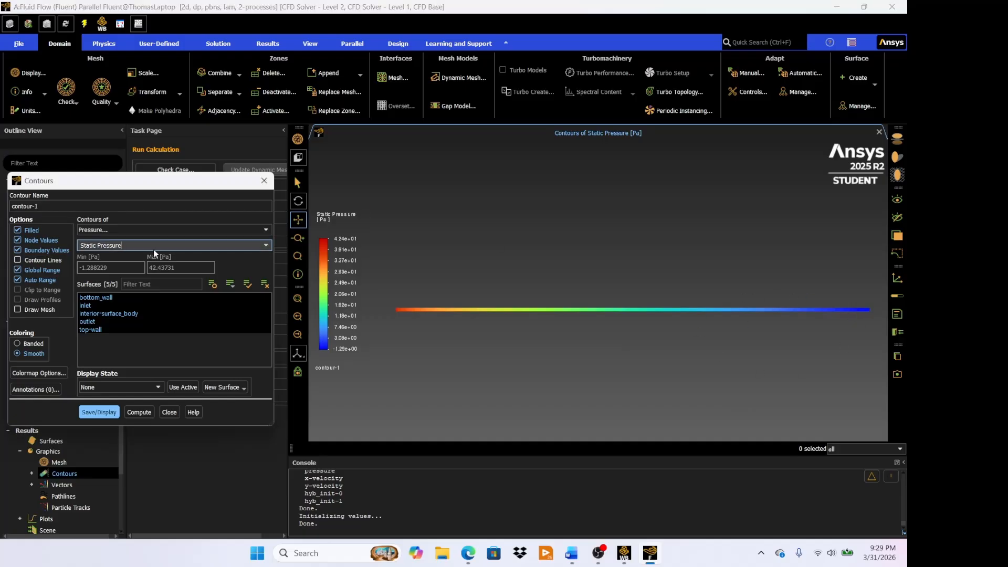
click(260, 245)
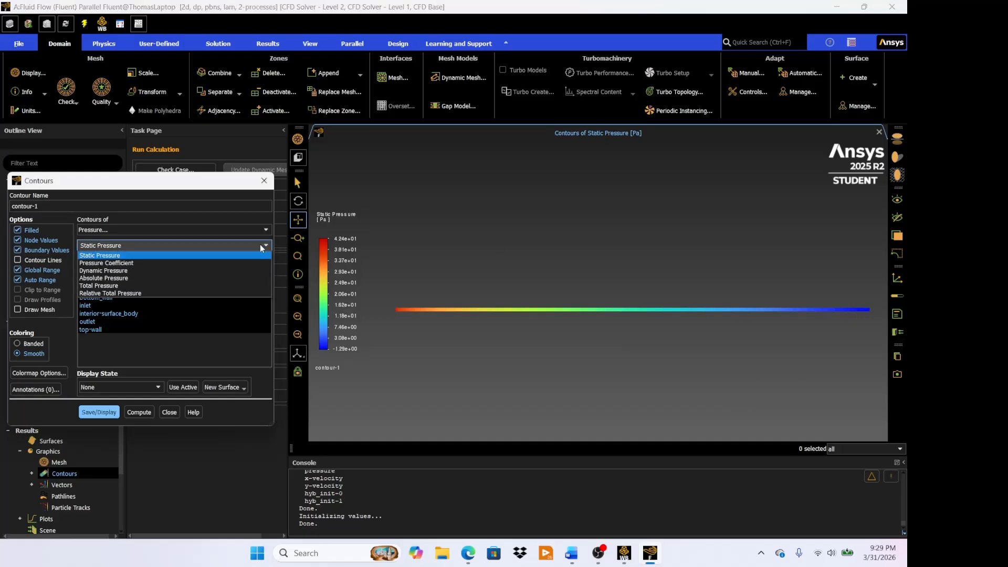
click(168, 270)
click(103, 402)
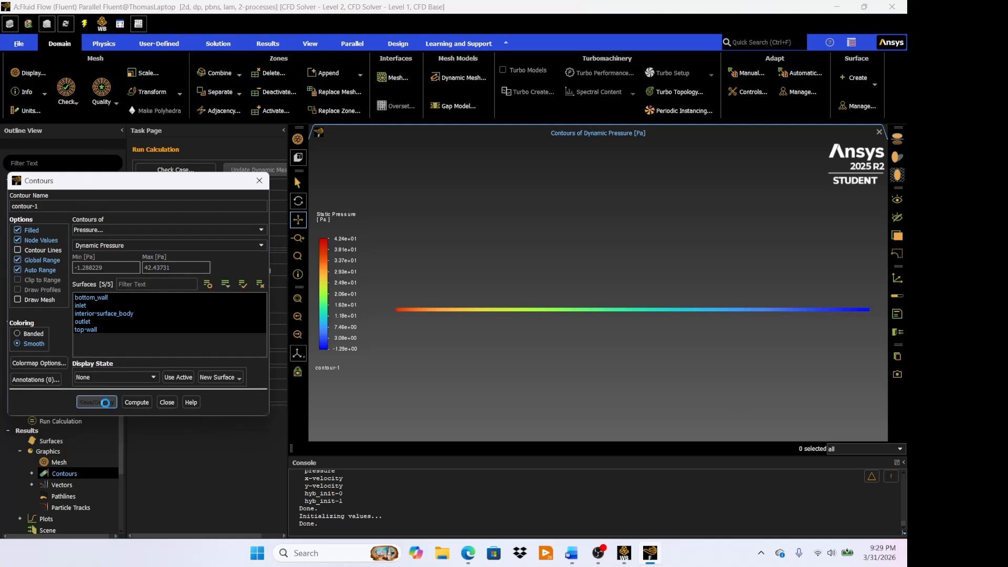
scroll(597, 296, down, 2)
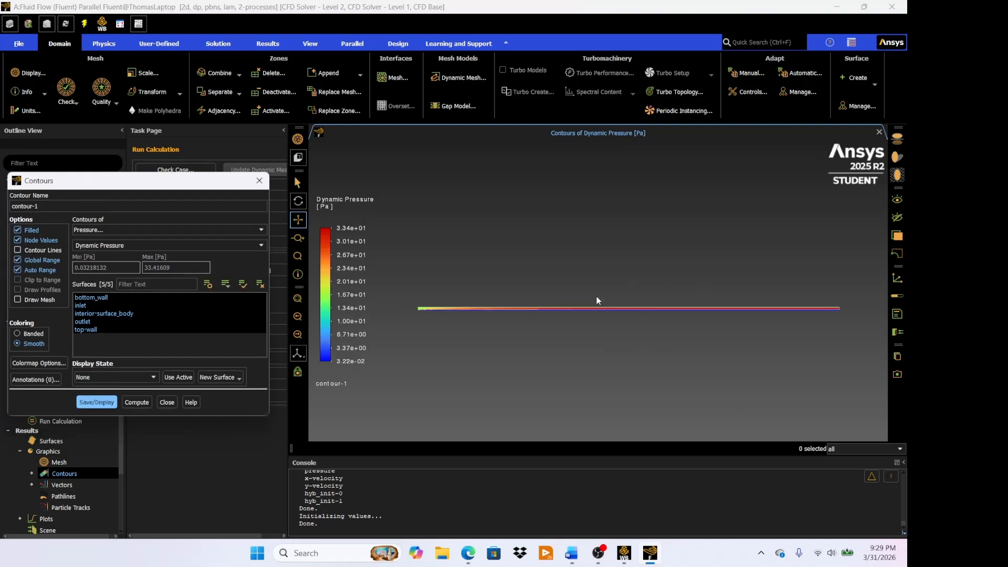
scroll(609, 309, up, 10)
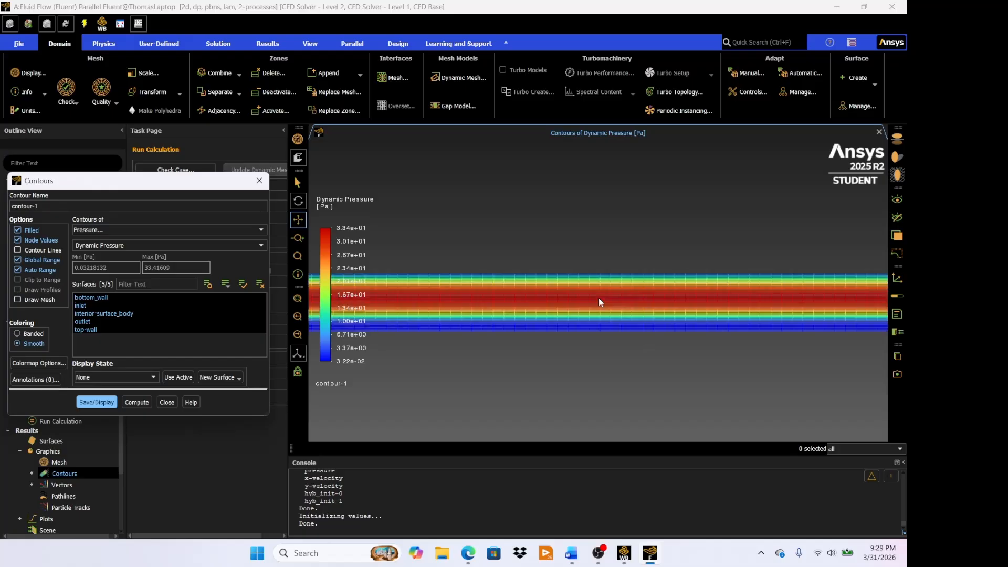
- Examine the dynamic pressure distribution across the channel height and along the channel length
scroll(600, 300, up, 4)
scroll(600, 300, down, 4)
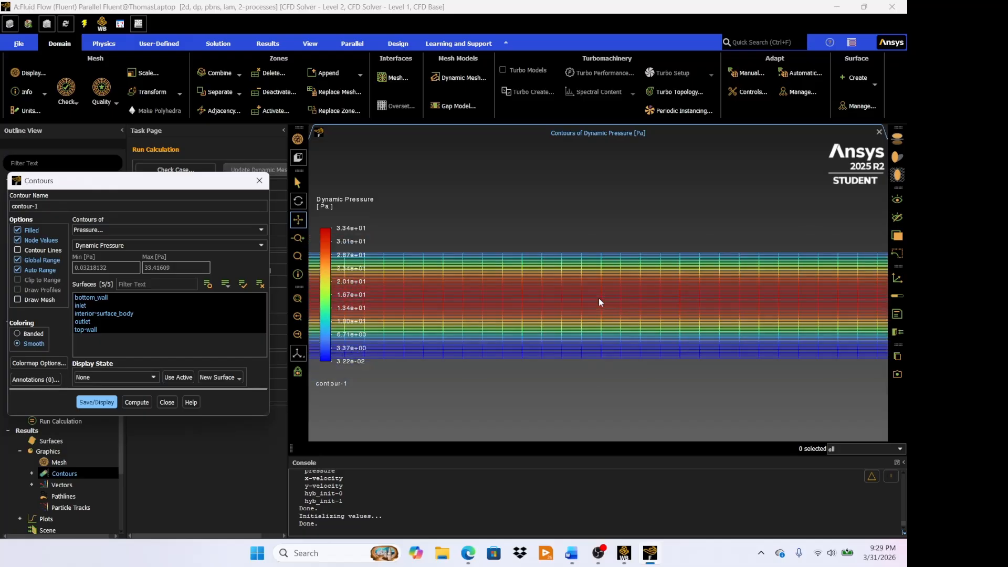
scroll(600, 302, down, 3)
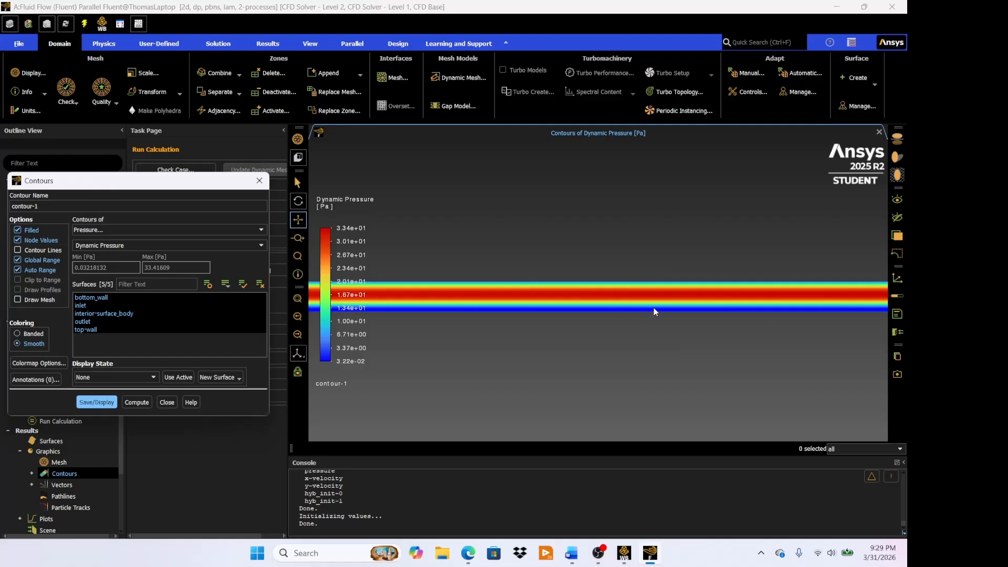
scroll(653, 307, down, 6)
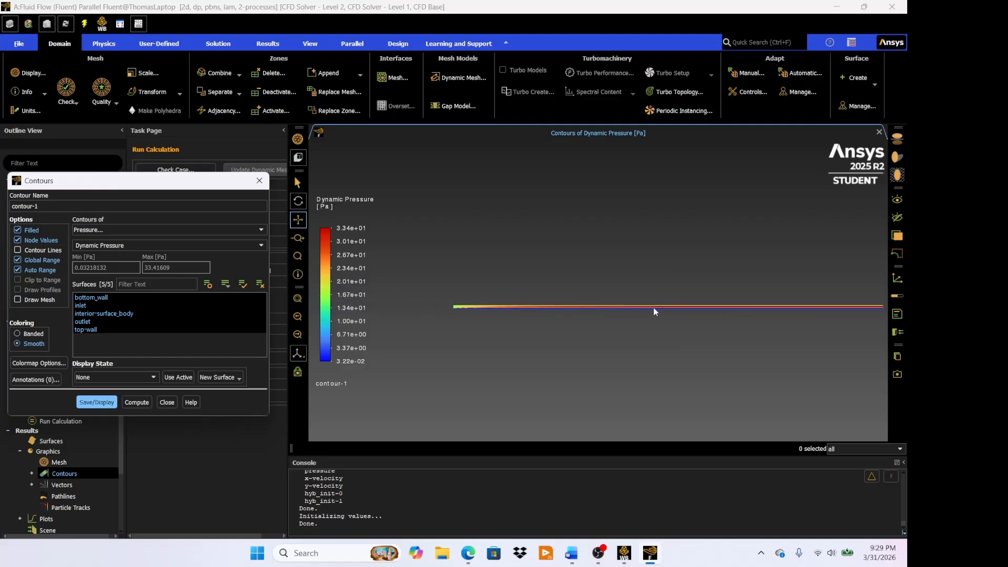
drag(693, 323, 628, 339)
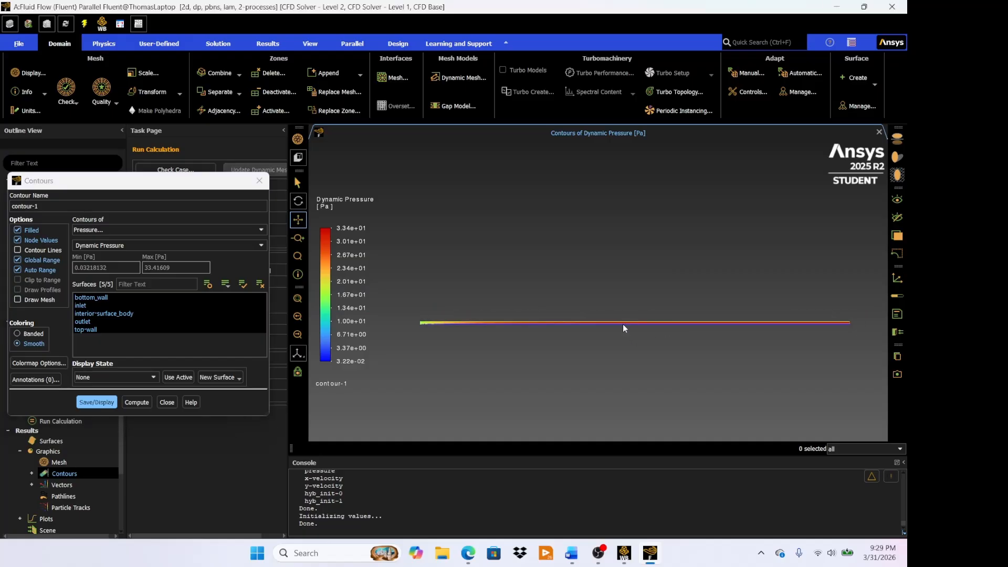
scroll(622, 323, up, 2)
- Change contour-1 from Dynamic Pressure to Total Pressure and display it
click(118, 245)
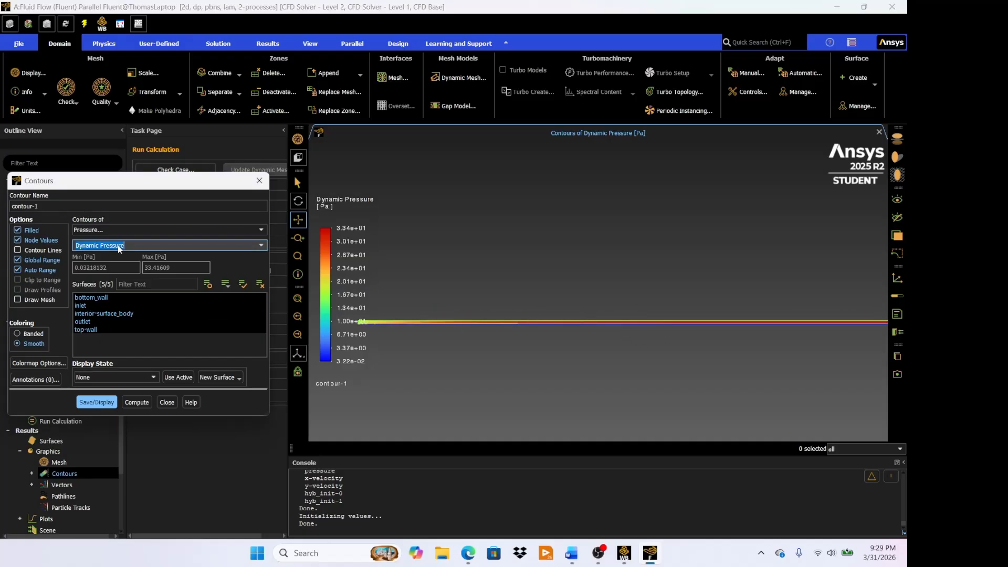
click(255, 246)
click(198, 287)
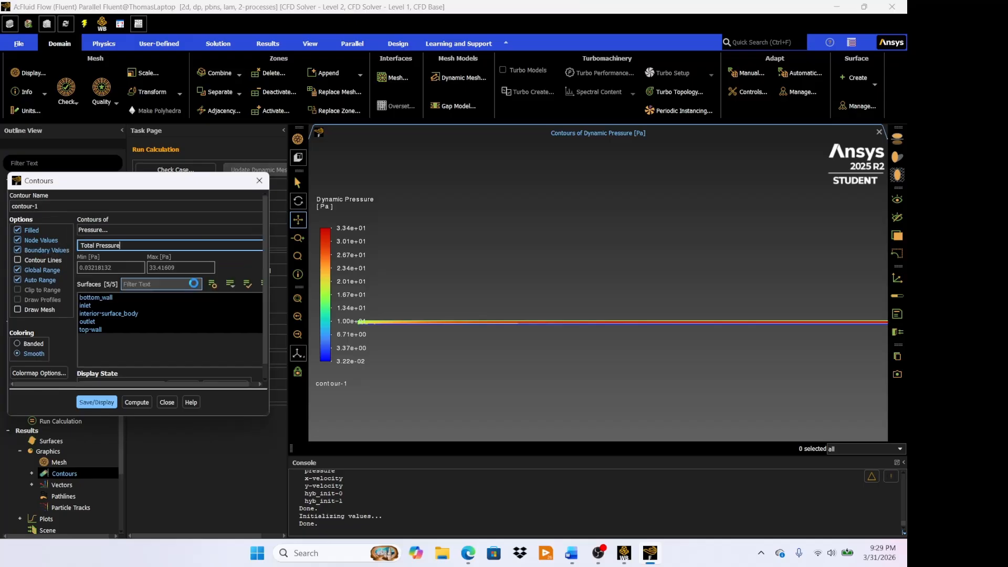
click(94, 412)
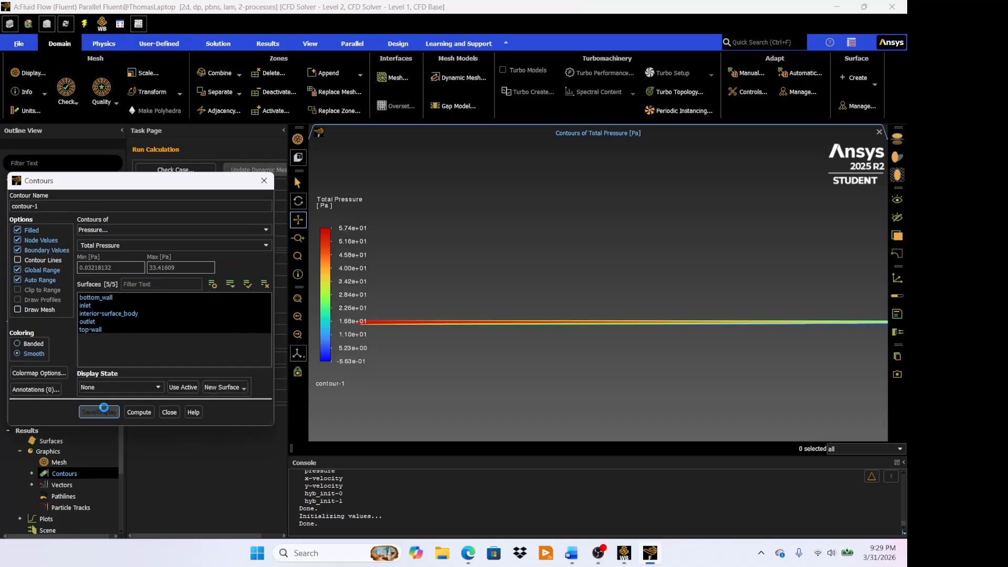
- Examine the total pressure distribution along the channel from inlet to outlet, and close the contour settings
scroll(415, 323, up, 3)
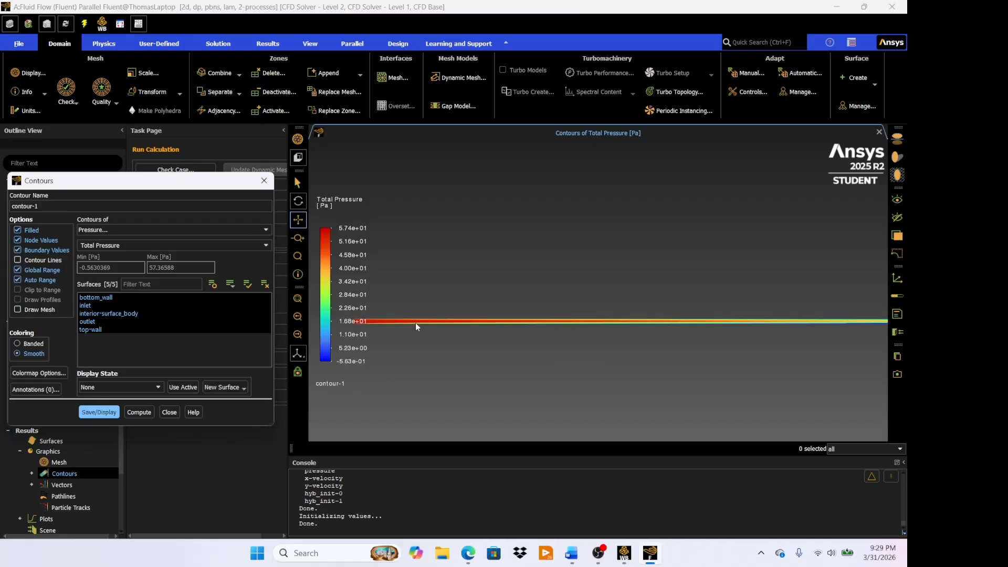
scroll(480, 321, up, 4)
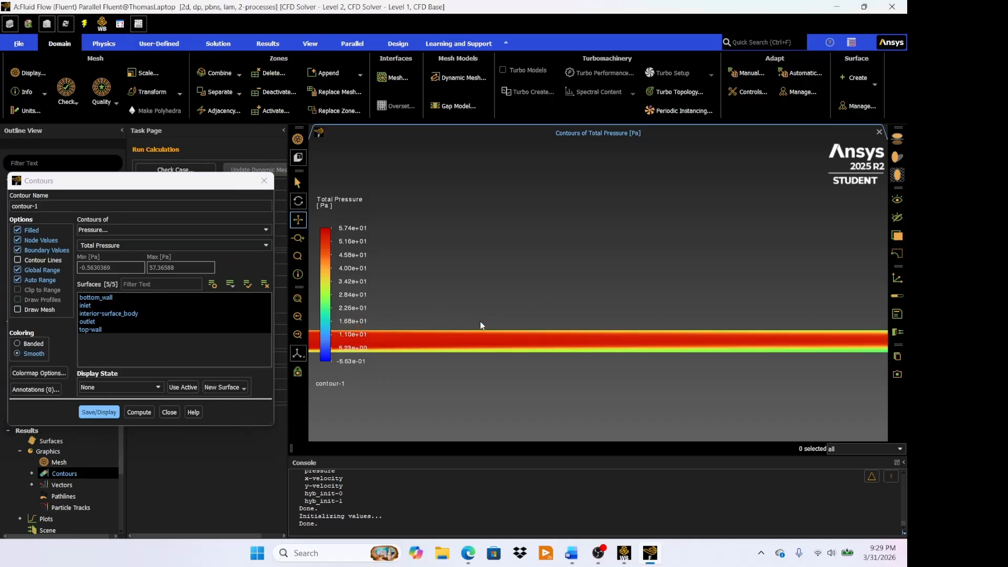
drag(447, 338, 431, 279)
scroll(803, 263, down, 5)
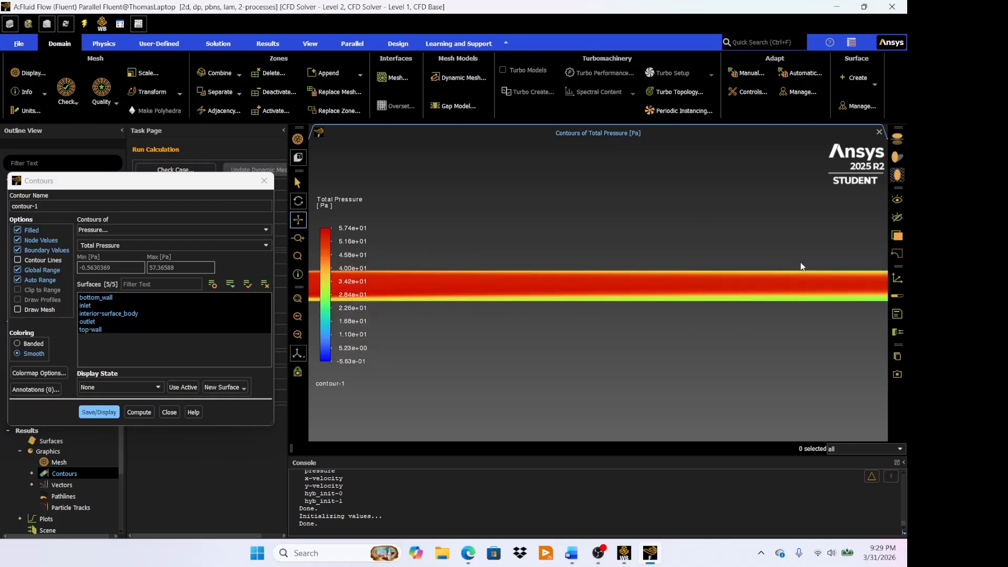
drag(801, 270, 394, 321)
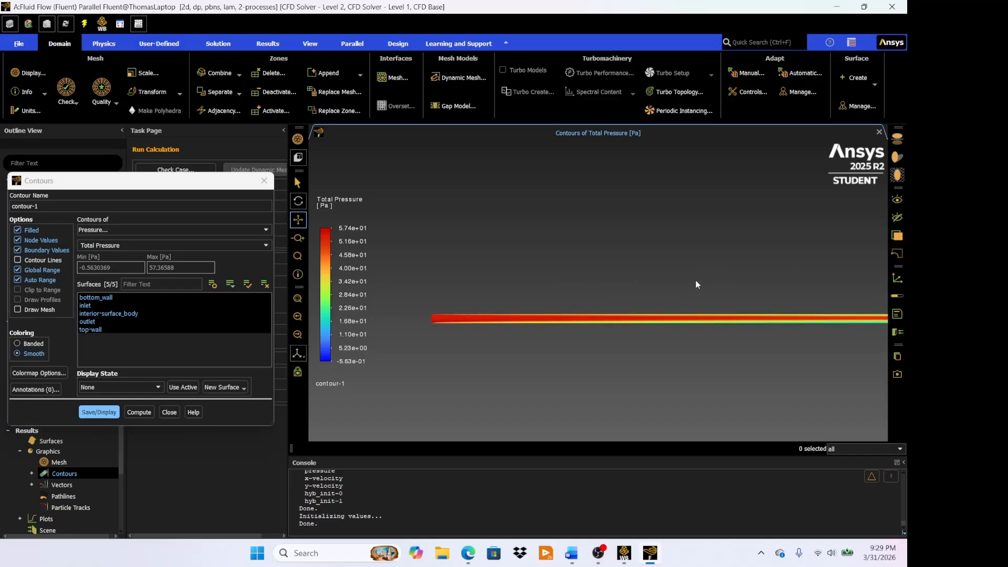
drag(695, 280, 446, 283)
mouse_move(689, 260)
mouse_down()
mouse_move(556, 277)
mouse_move(473, 274)
mouse_move(462, 242)
mouse_up()
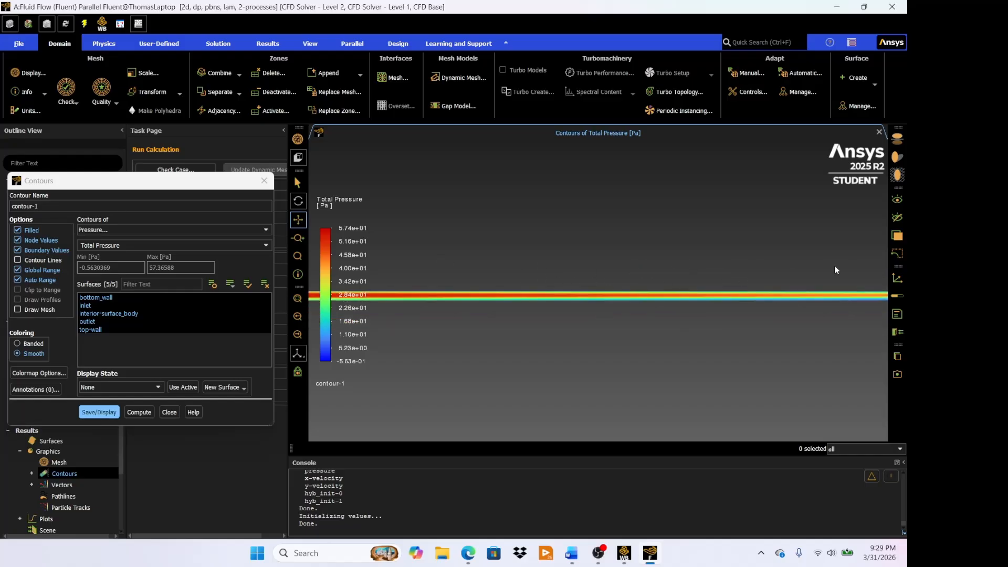
drag(834, 266, 462, 276)
drag(787, 271, 496, 263)
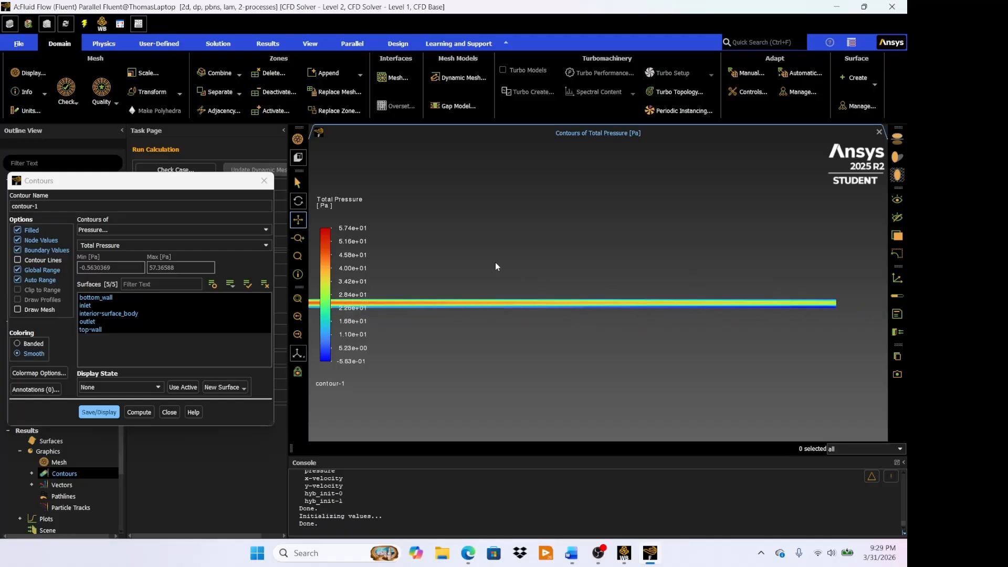
scroll(693, 308, up, 5)
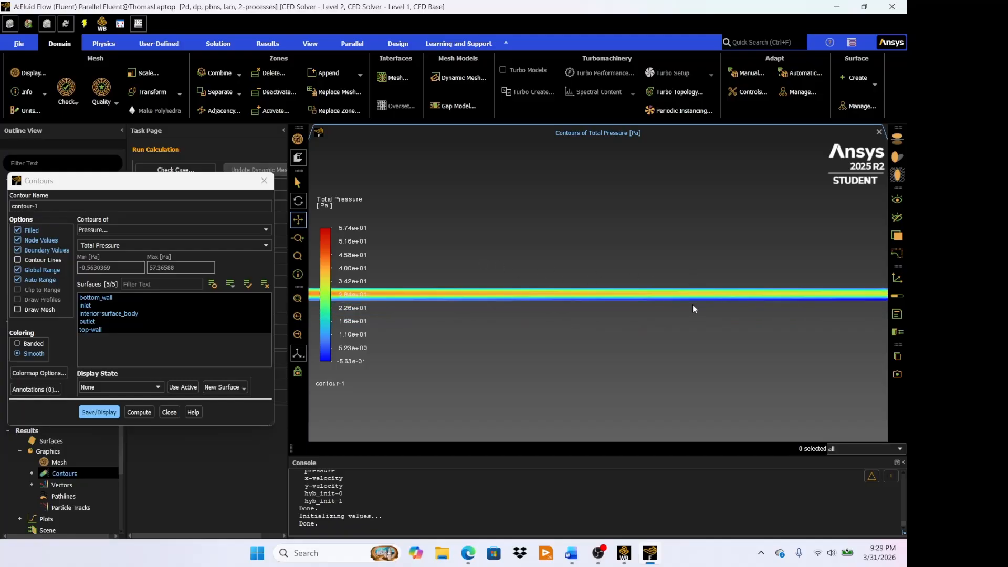
drag(488, 319, 628, 314)
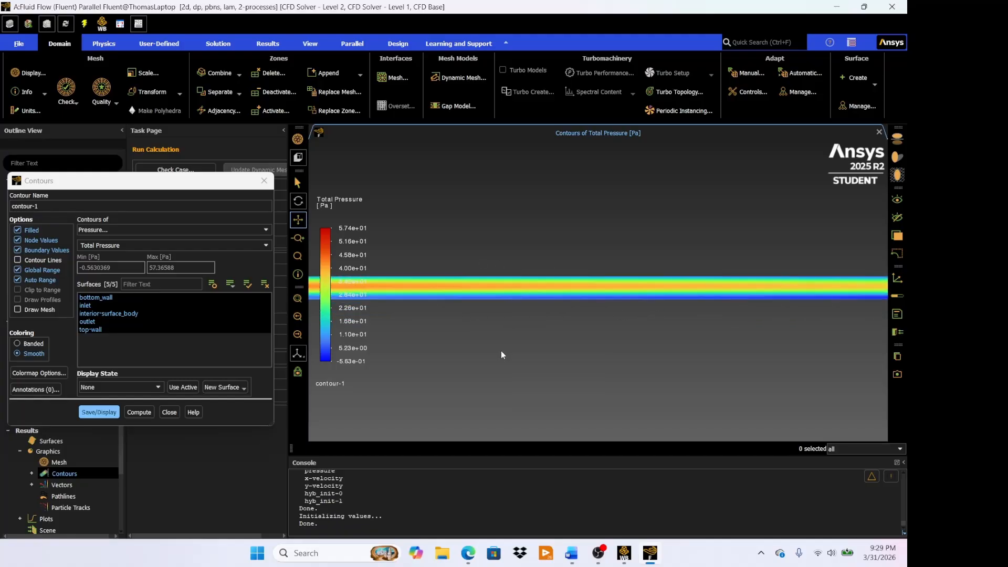
scroll(501, 349, down, 4)
scroll(501, 348, down, 3)
drag(571, 268, 662, 231)
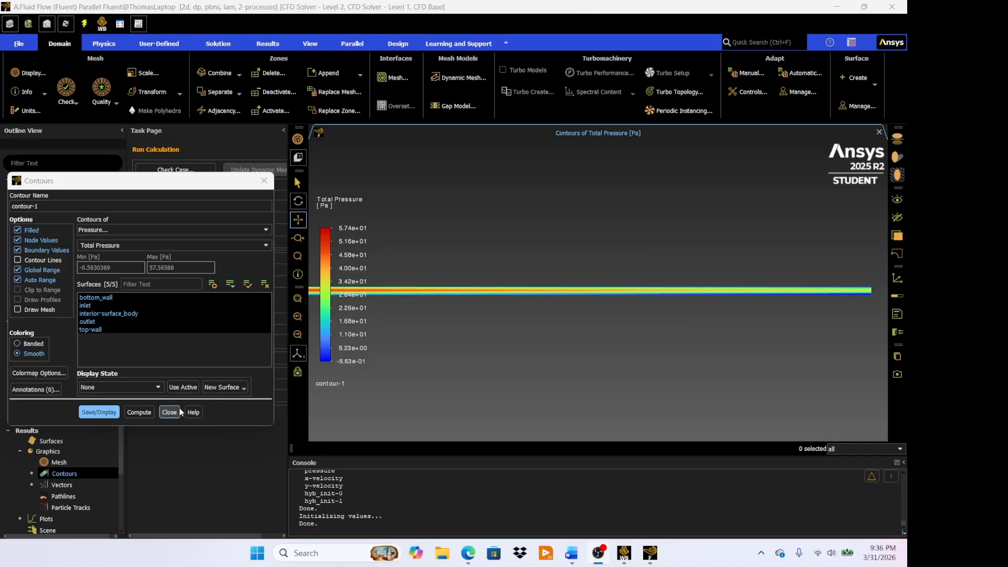
click(178, 411)
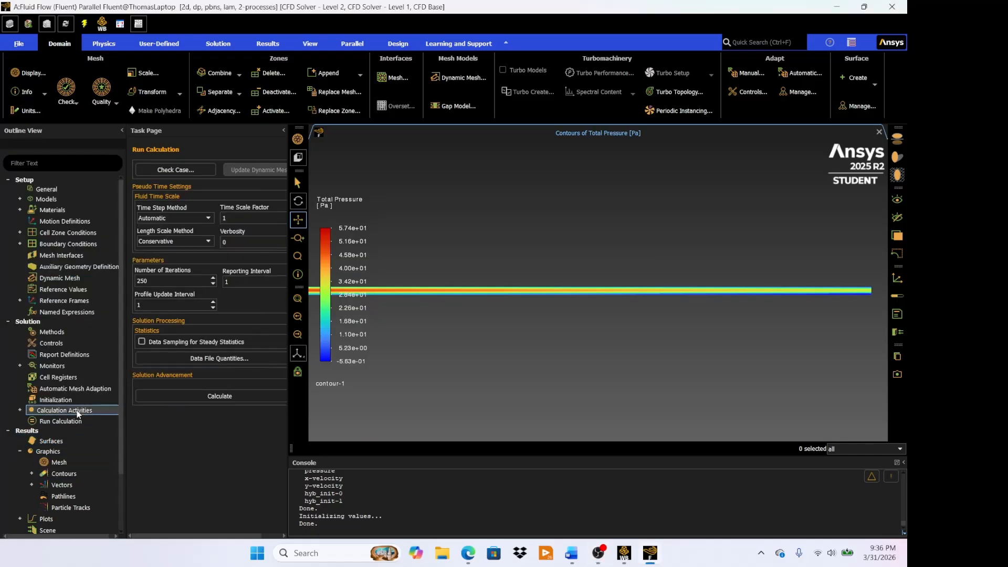
- Open the setup of a new solution XY plot from the results plots
scroll(77, 411, down, 2)
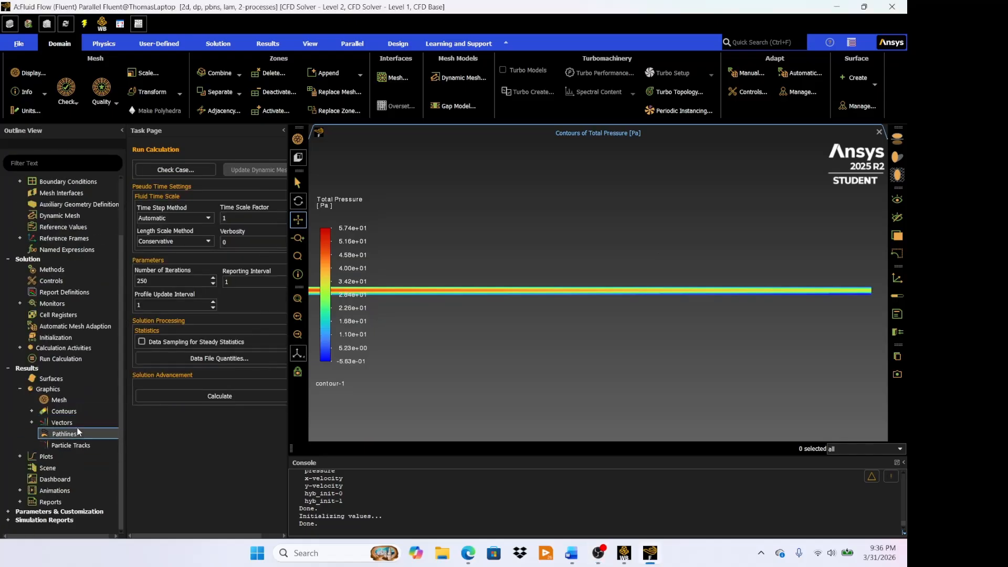
double_click(37, 455)
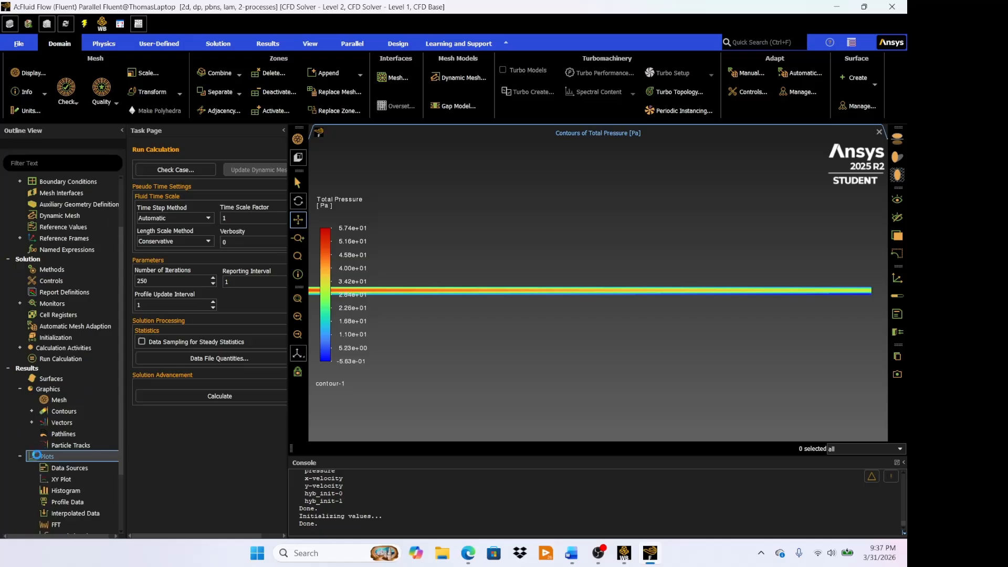
click(62, 480)
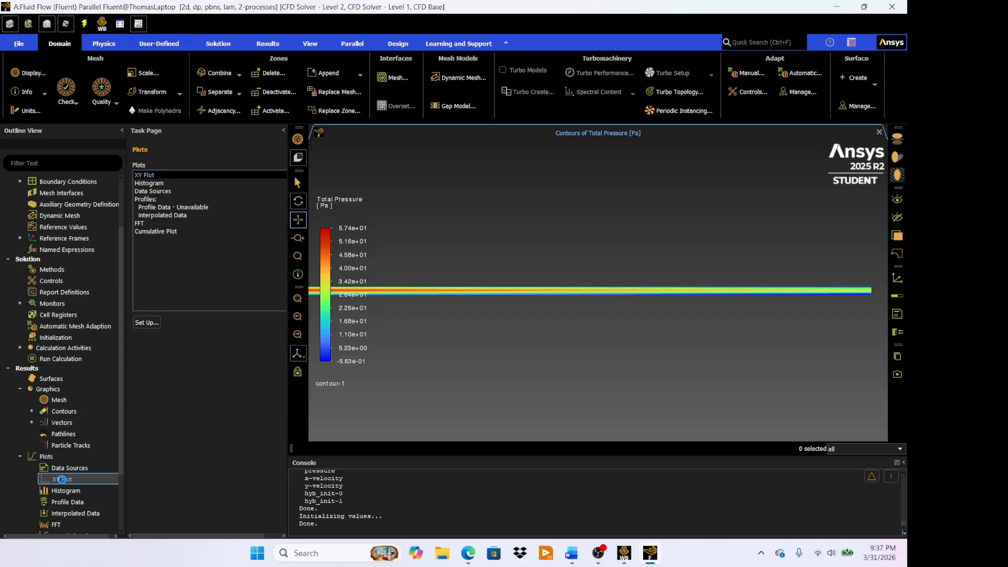
double_click(62, 480)
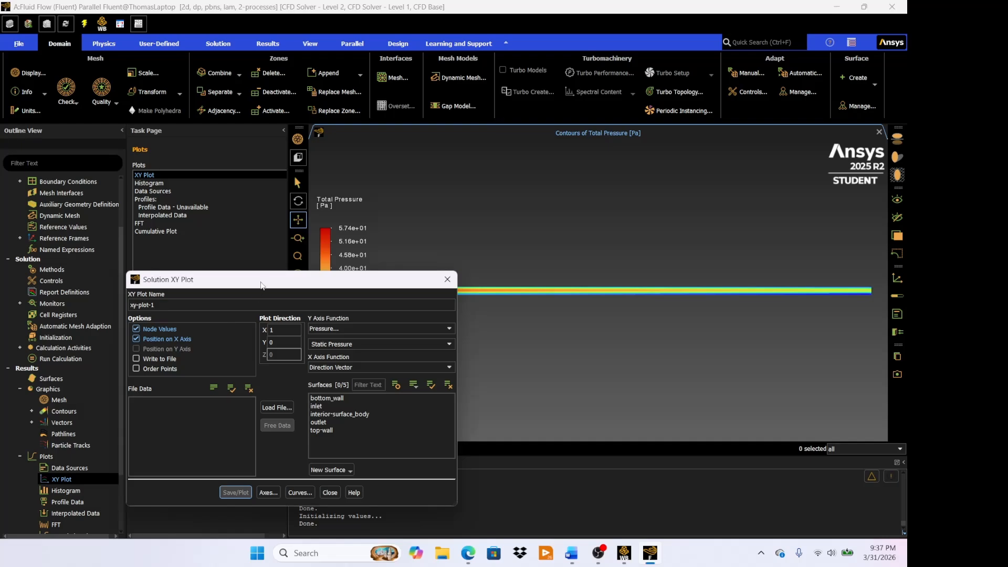
drag(261, 286, 242, 215)
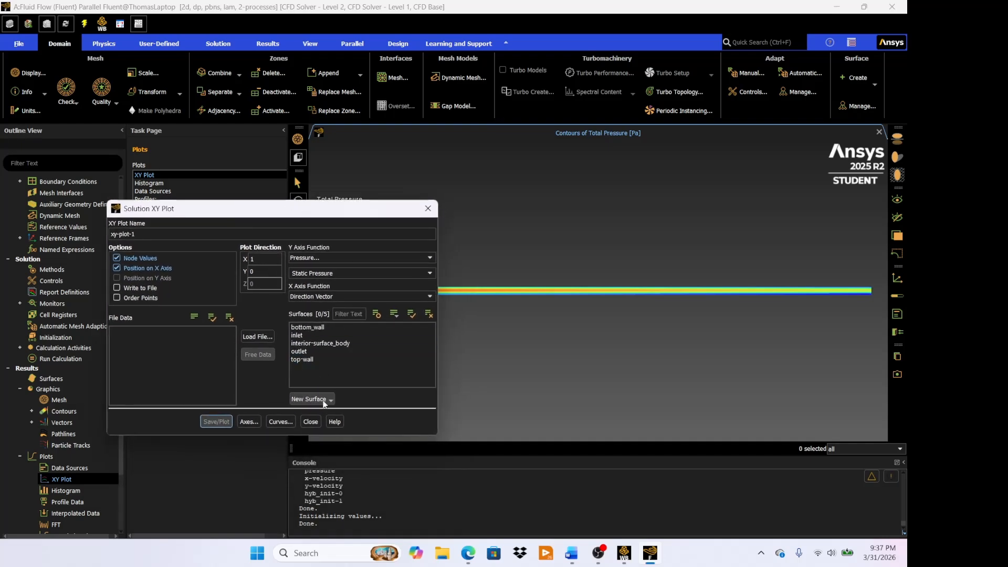
- Start a new Line/Rake surface for the XY plot and name it mid-point
click(323, 400)
click(324, 422)
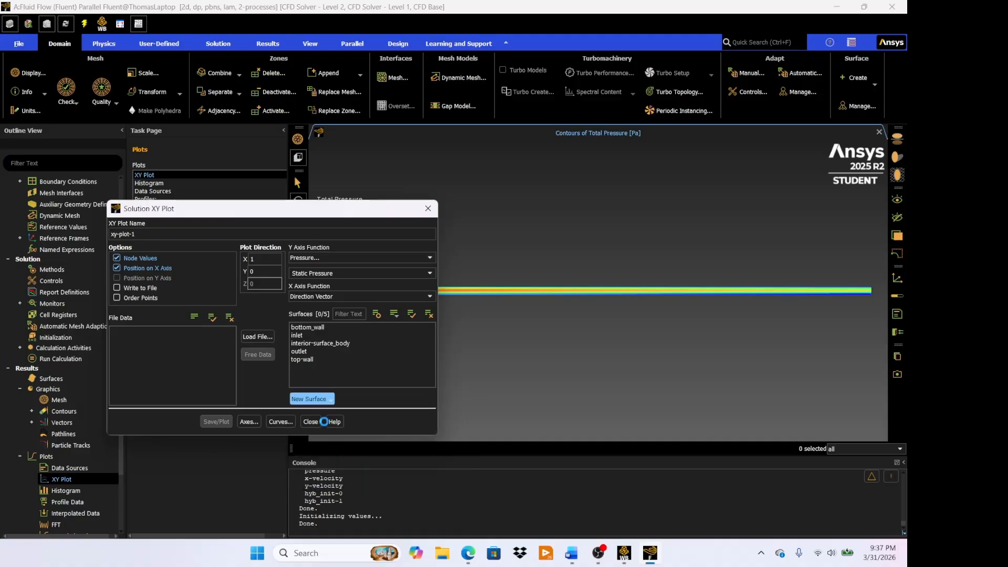
drag(215, 280, 325, 238)
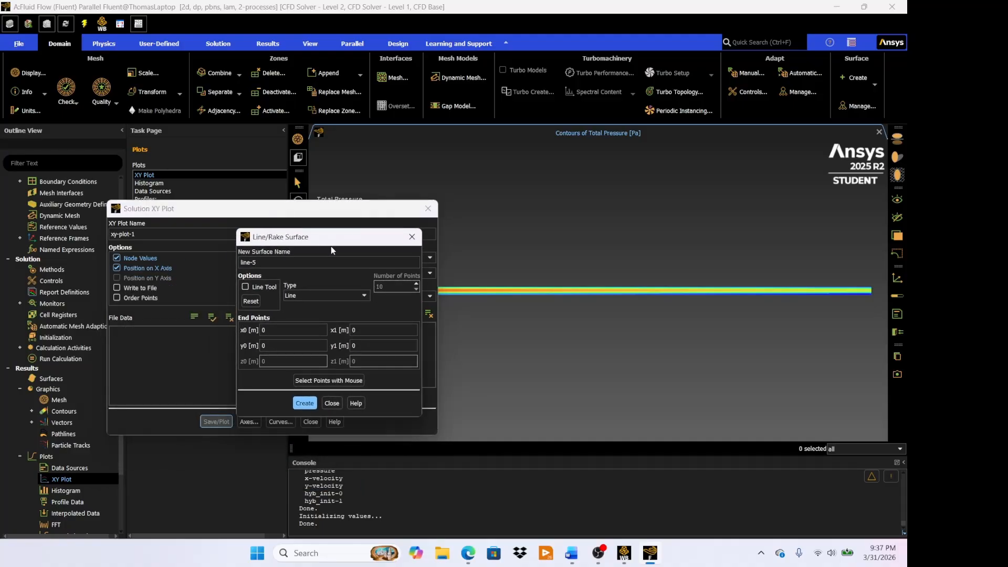
triple_click(287, 262)
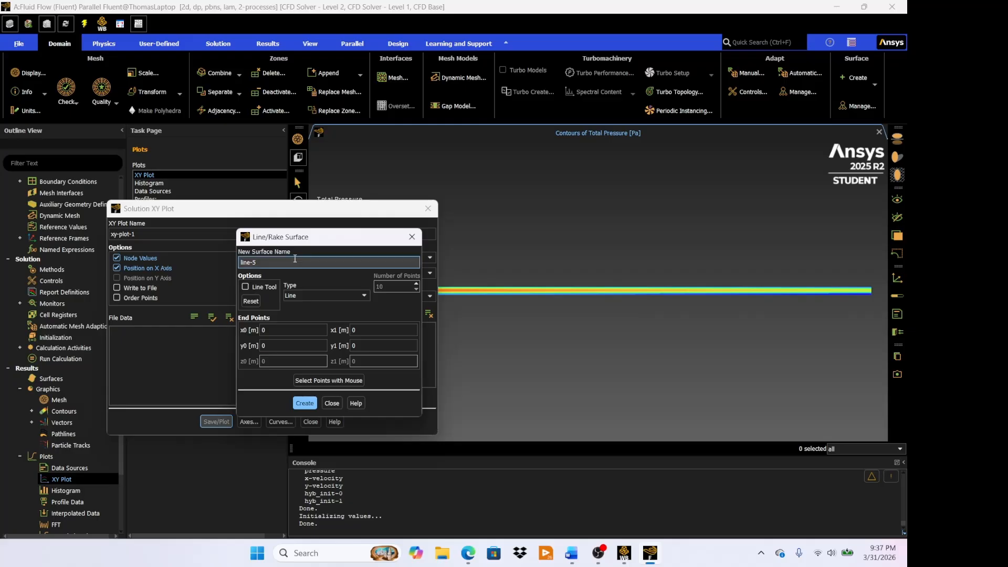
key(BackSpace)
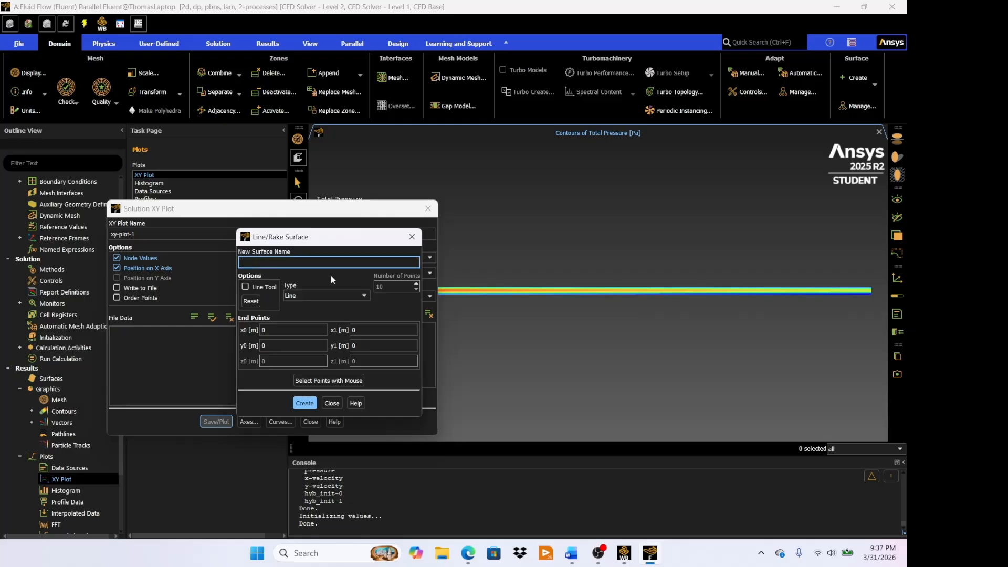
text(mid-point)
- Create the mid-point line with x0 and x1 at 0.375 m, y0 at 0 and y1 at 0.005 m
click(298, 329)
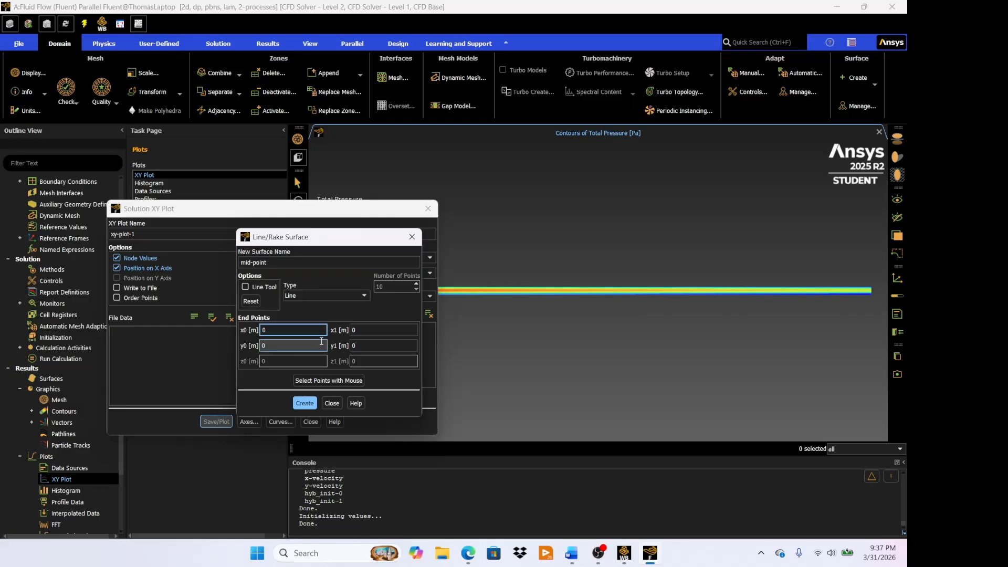
text(.375)
click(383, 331)
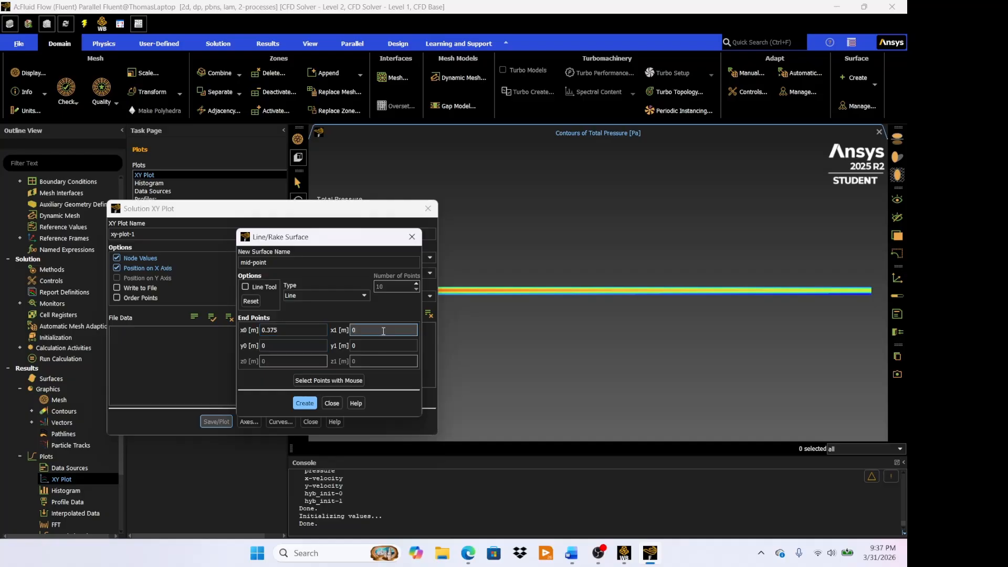
text(.375)
click(315, 343)
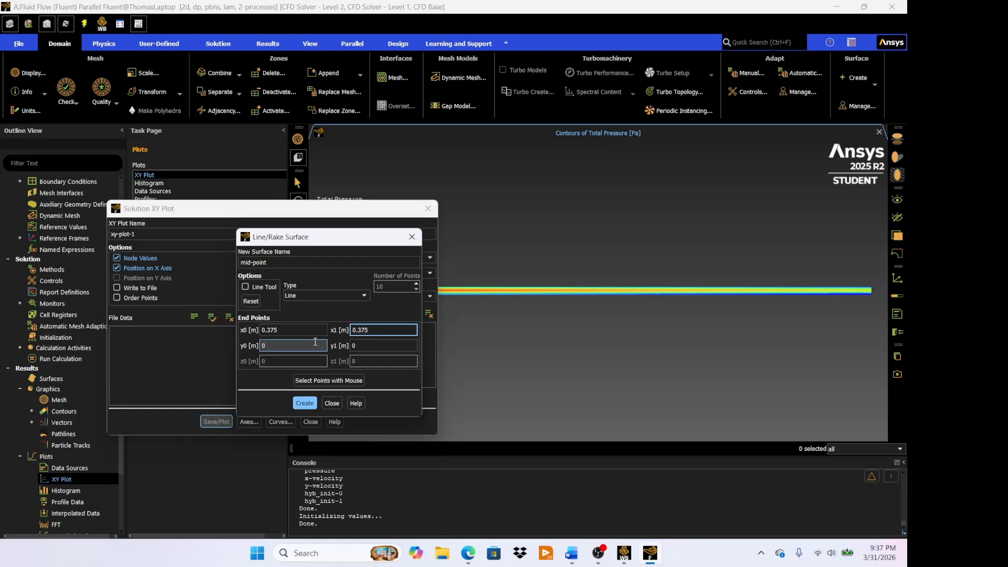
click(380, 345)
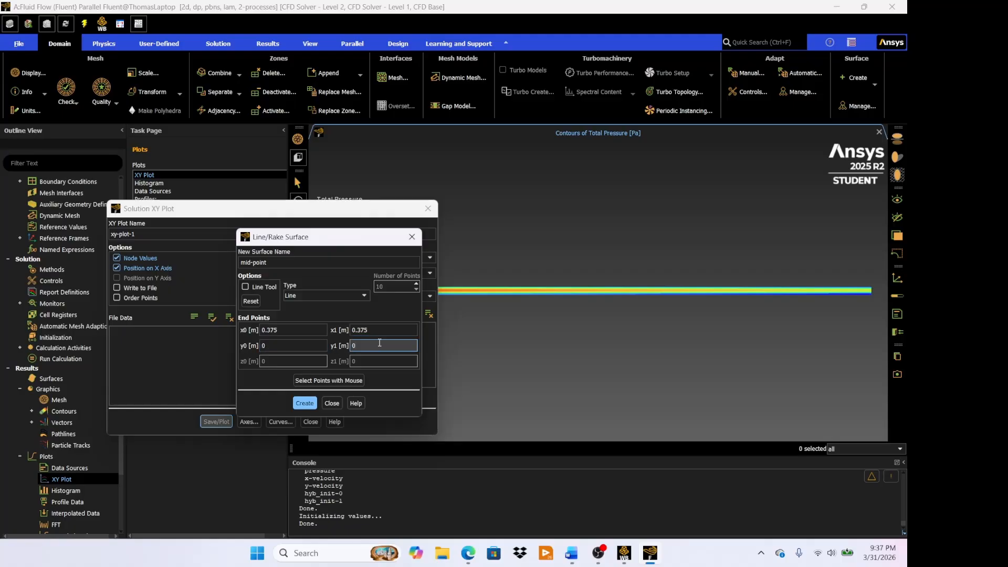
text(.005)
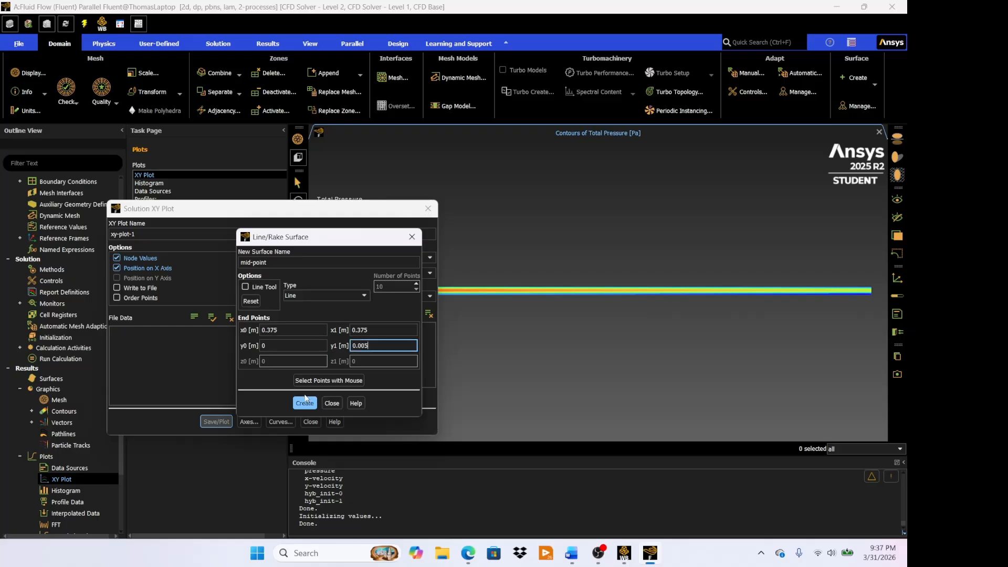
click(305, 402)
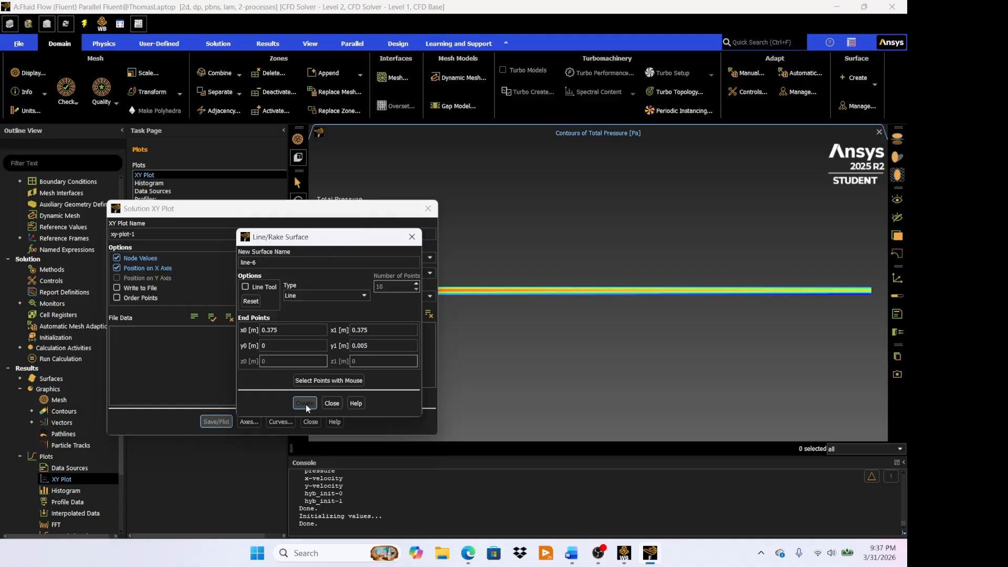
- Name the next line surface end-point
click(288, 263)
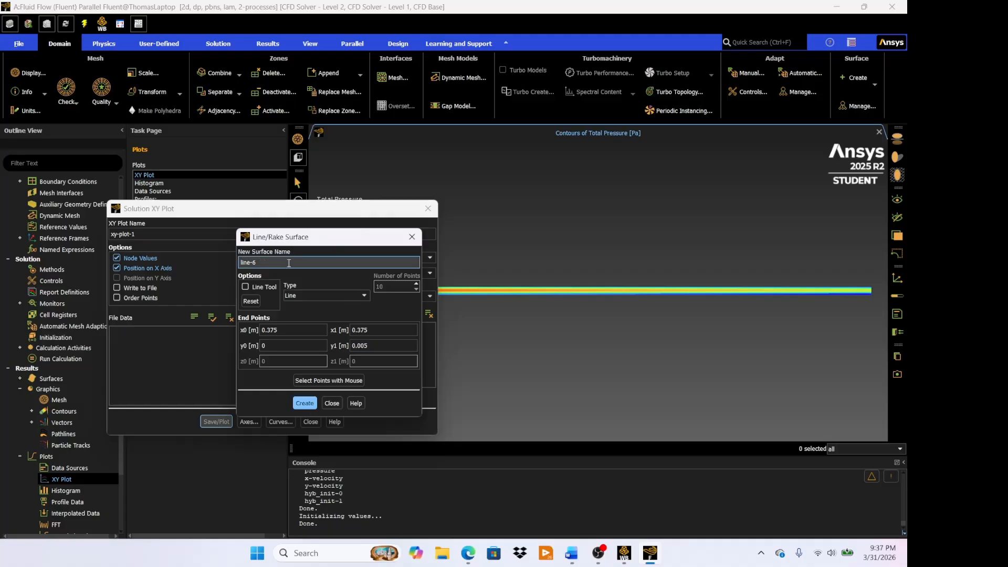
key(BackSpace)
key(BackSpace)
key(BackSpace)
key(BackSpace)
key(BackSpace)
key(BackSpace)
text(end-point)
- Set the end-point line's x0 coordinate to 0.750 m
click(296, 329)
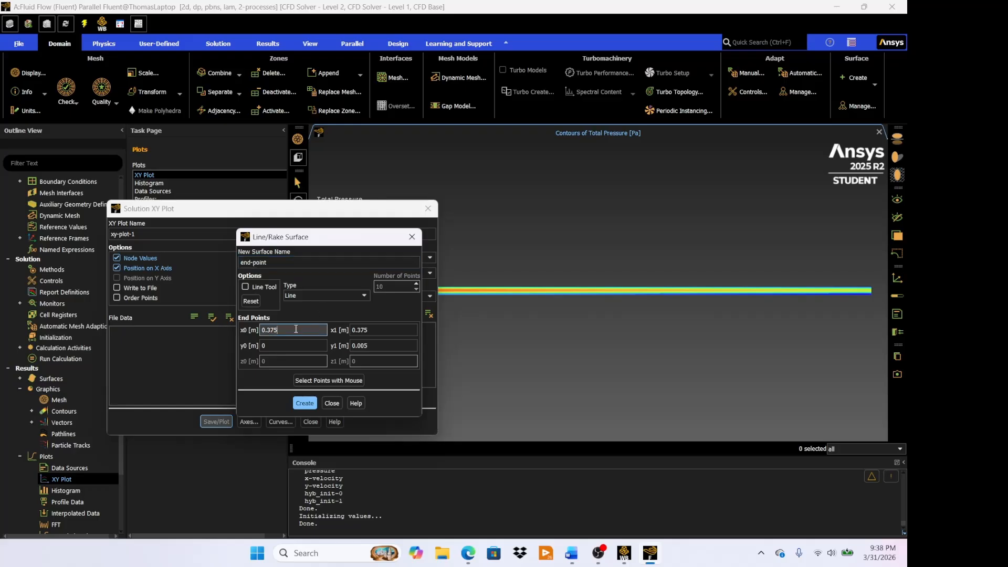
key(BackSpace)
key(BackSpace)
key(BackSpace)
key(BackSpace)
text(.750)
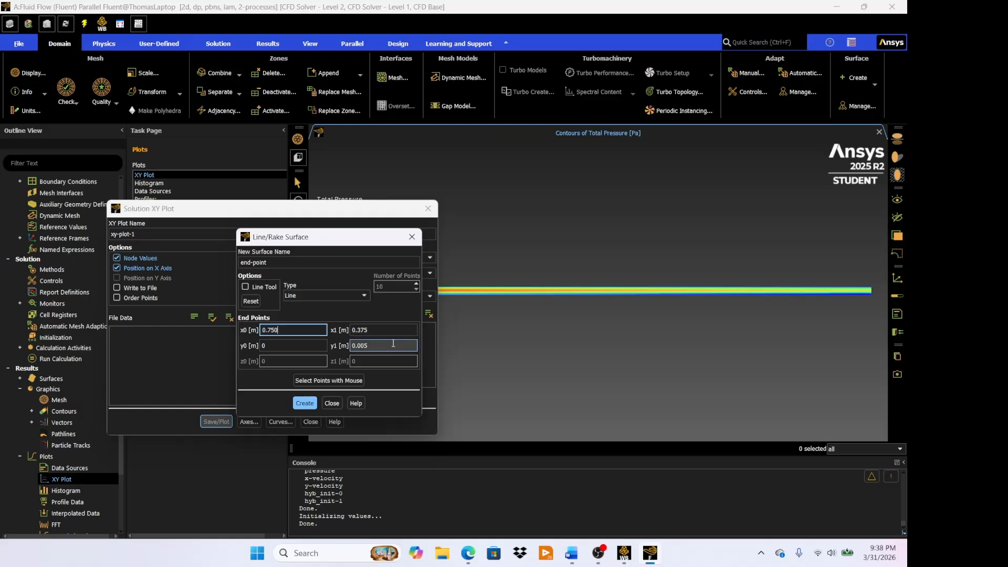
- Set the end-point line's x1 coordinate to 0.750 m, create the line surface and close its setup
click(387, 329)
key(BackSpace)
key(BackSpace)
key(BackSpace)
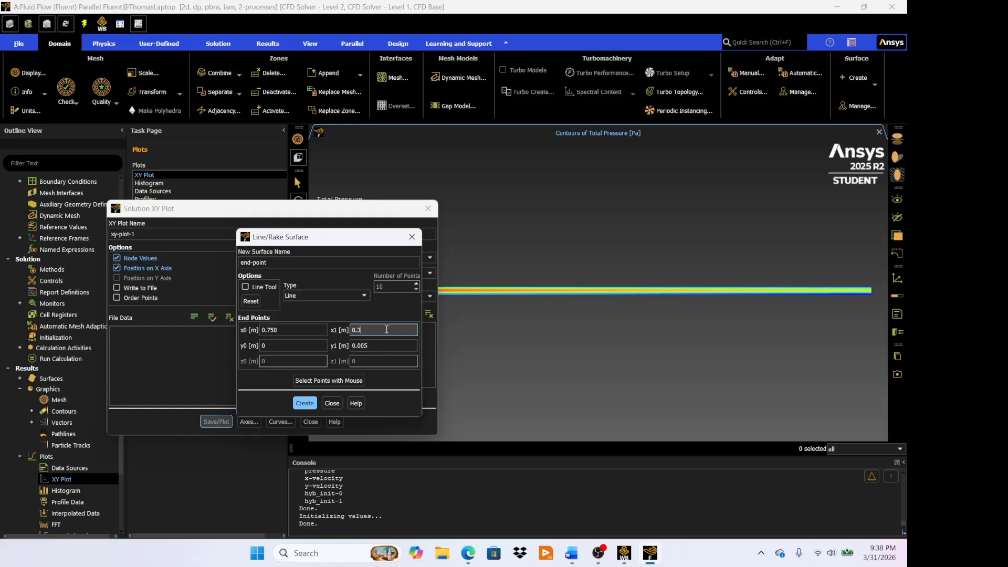
text(750)
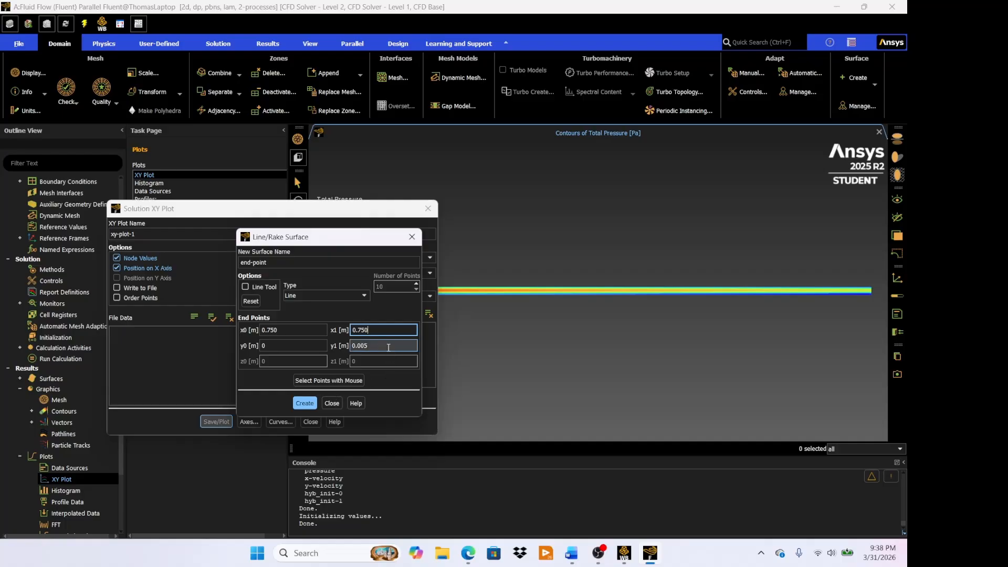
click(304, 403)
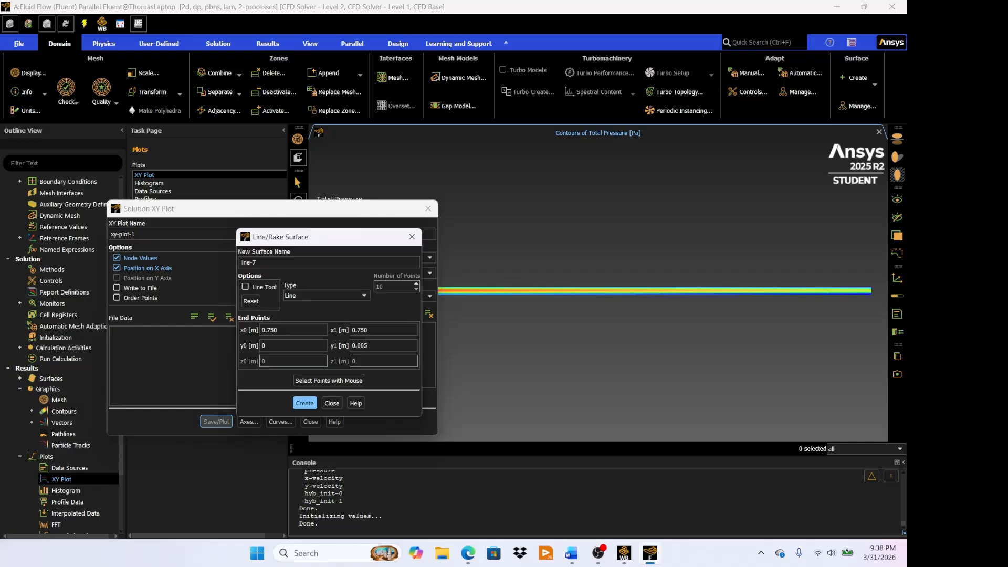
click(332, 403)
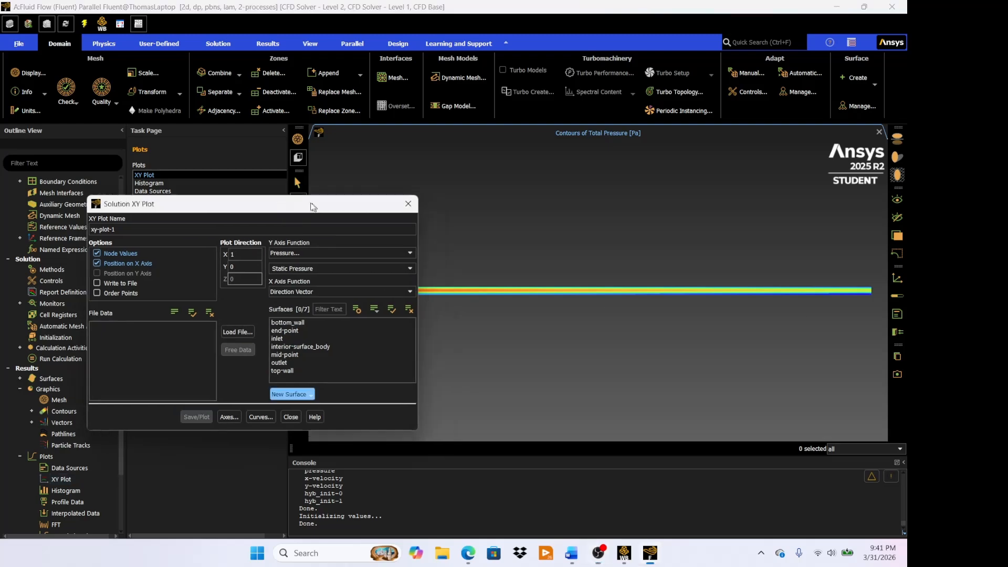
- Switch the XY plot to position on the Y axis, with plot direction X 0 and Y 1
drag(311, 205, 241, 186)
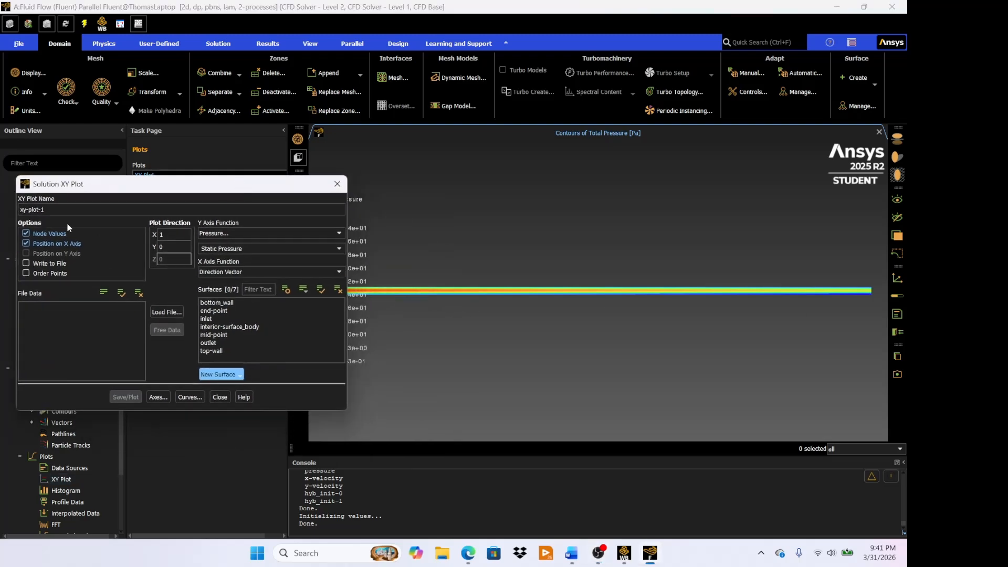
click(26, 243)
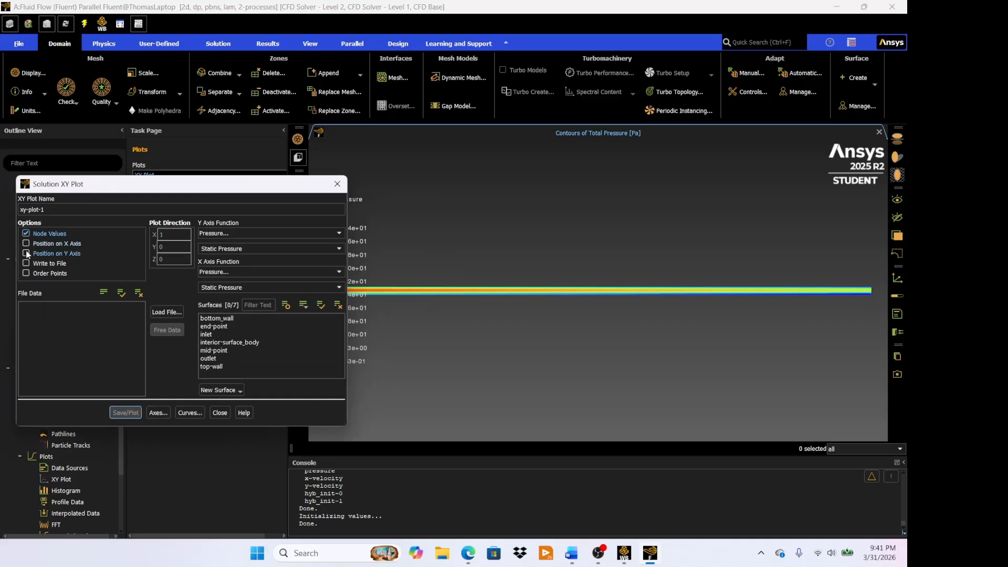
click(25, 254)
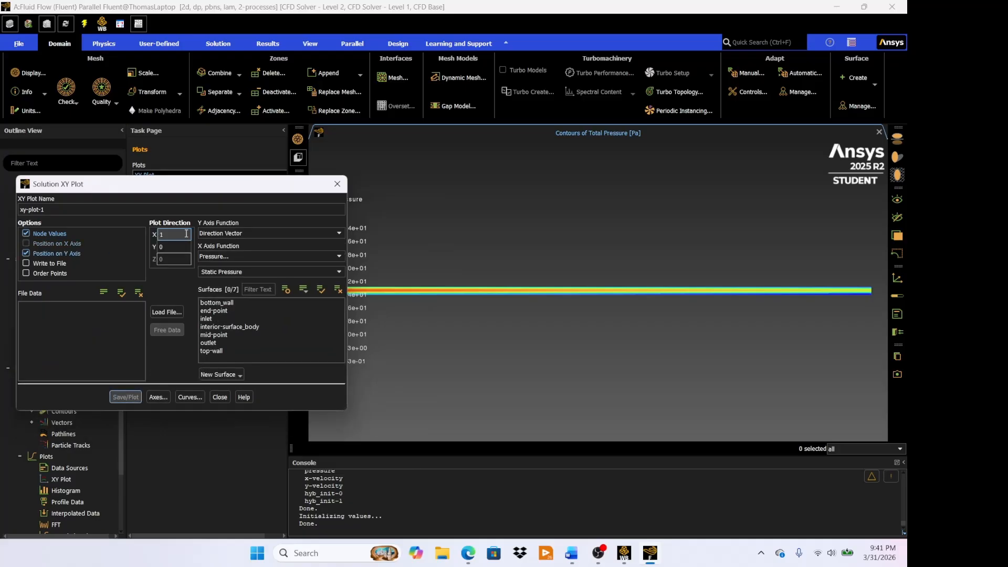
text(0)
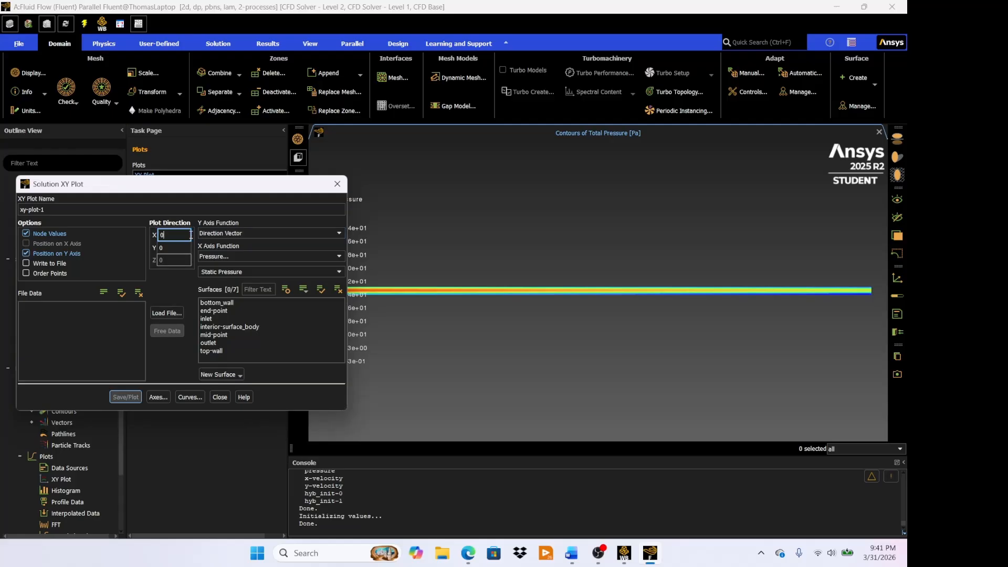
click(185, 248)
key(BackSpace)
text(1)
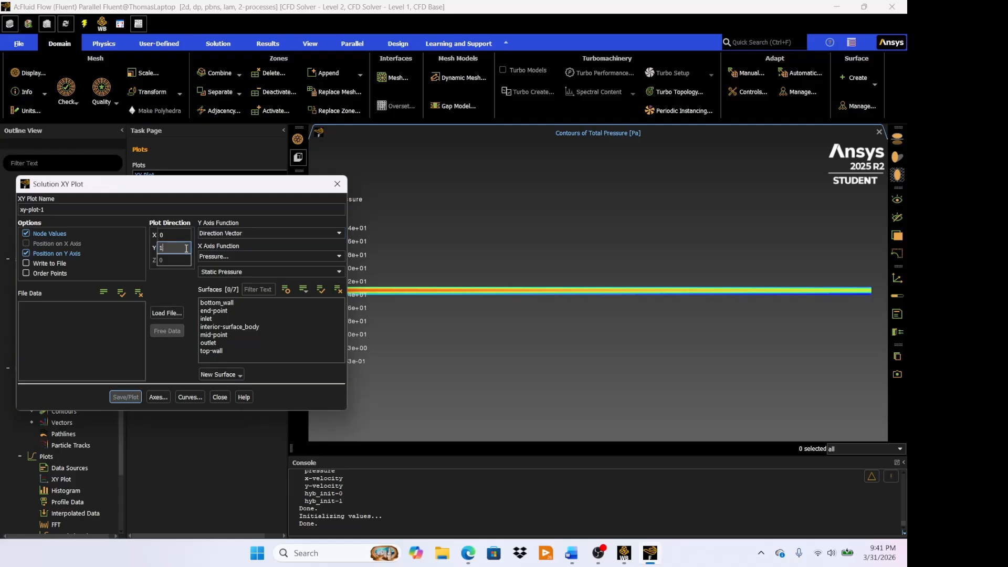
- Set the plot's X axis function to Velocity with the X Velocity component
click(250, 256)
click(244, 281)
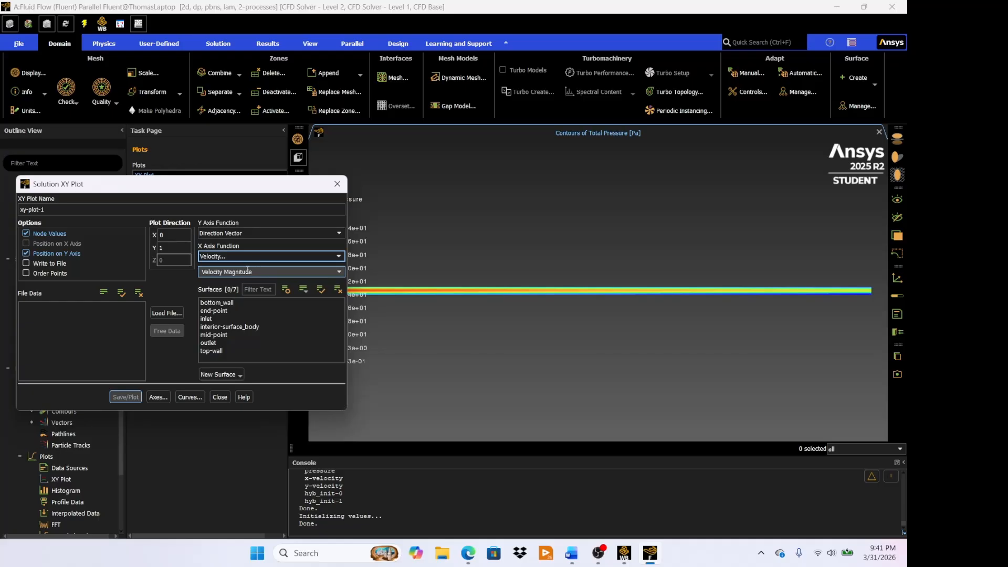
click(277, 272)
click(338, 273)
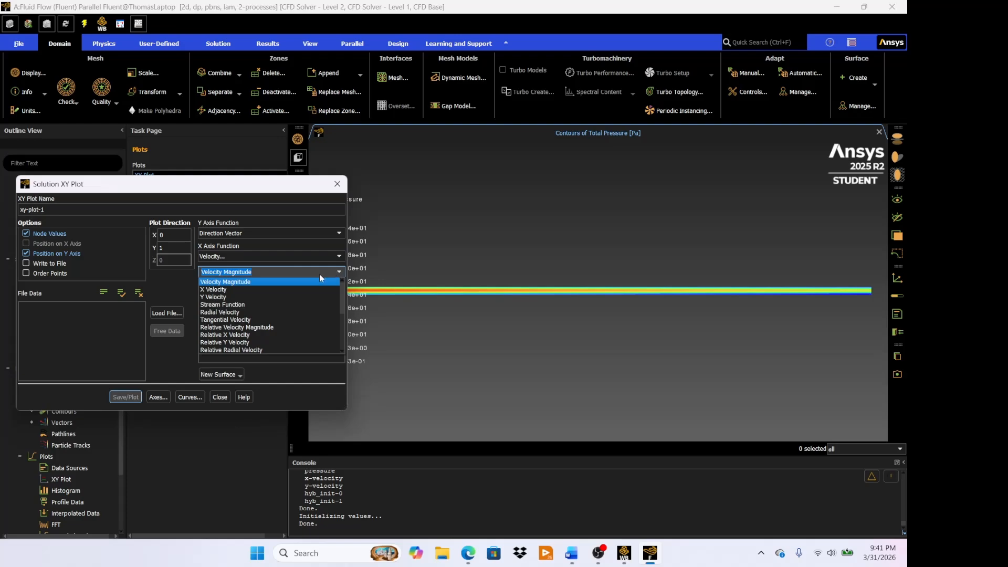
click(295, 289)
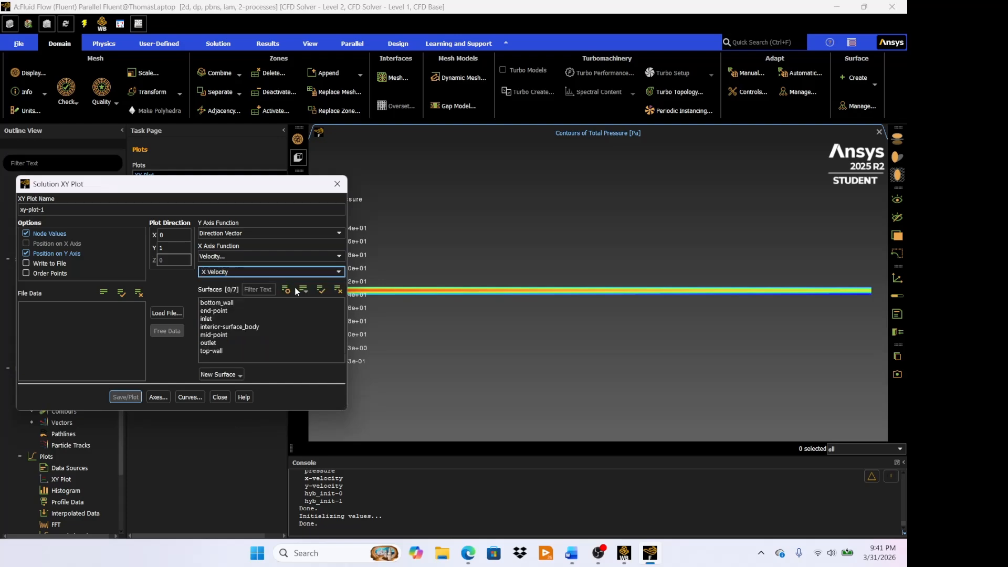
- Select the end-point and mid-point surfaces, then save and plot their X velocity profiles
click(239, 310)
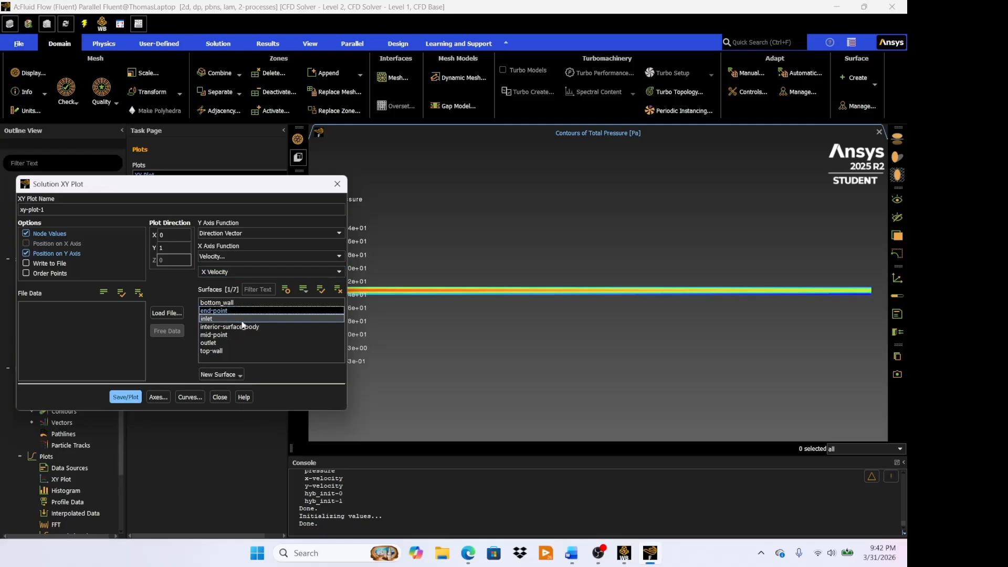
click(239, 334)
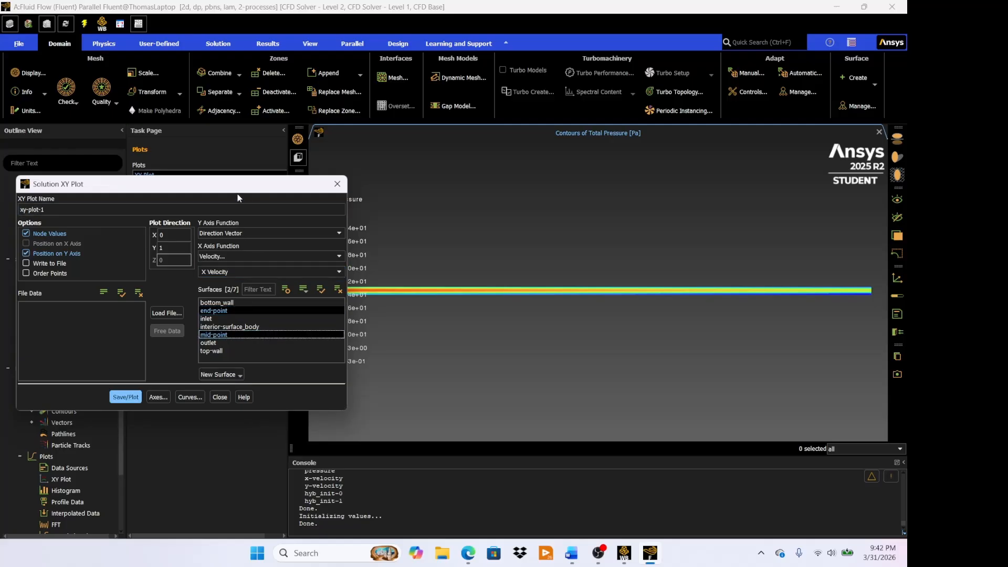
mouse_move(244, 190)
mouse_down()
mouse_move(196, 184)
mouse_move(238, 184)
mouse_up()
click(123, 389)
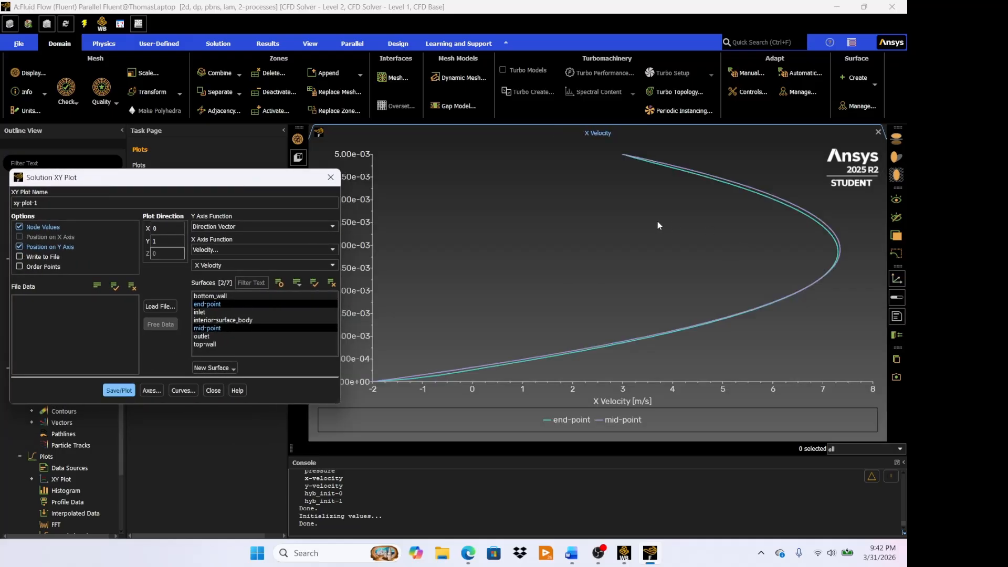
- Move the Solution XY Plot setup clear of the velocity graph and close it
drag(262, 179, 210, 268)
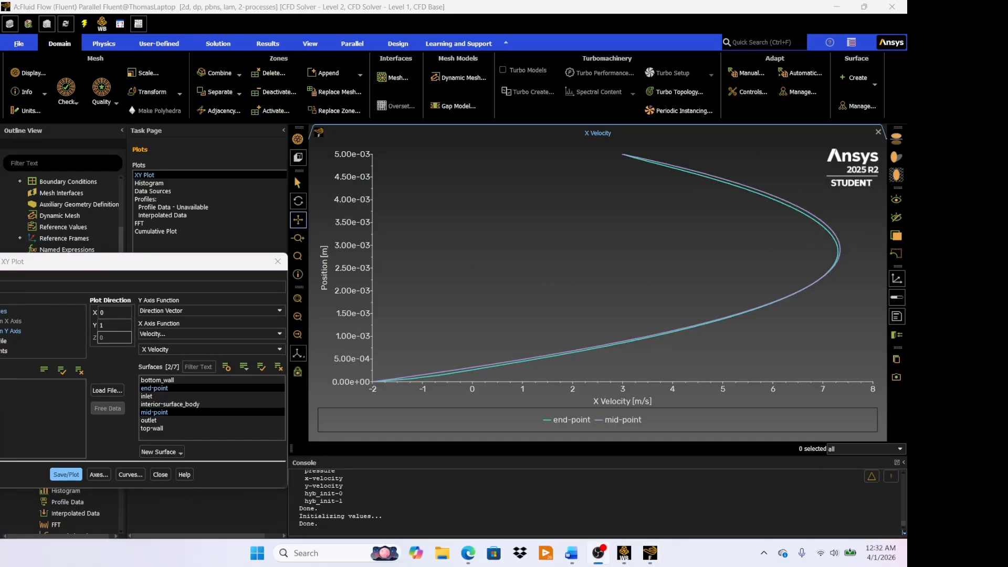
drag(190, 264, 435, 212)
click(405, 423)
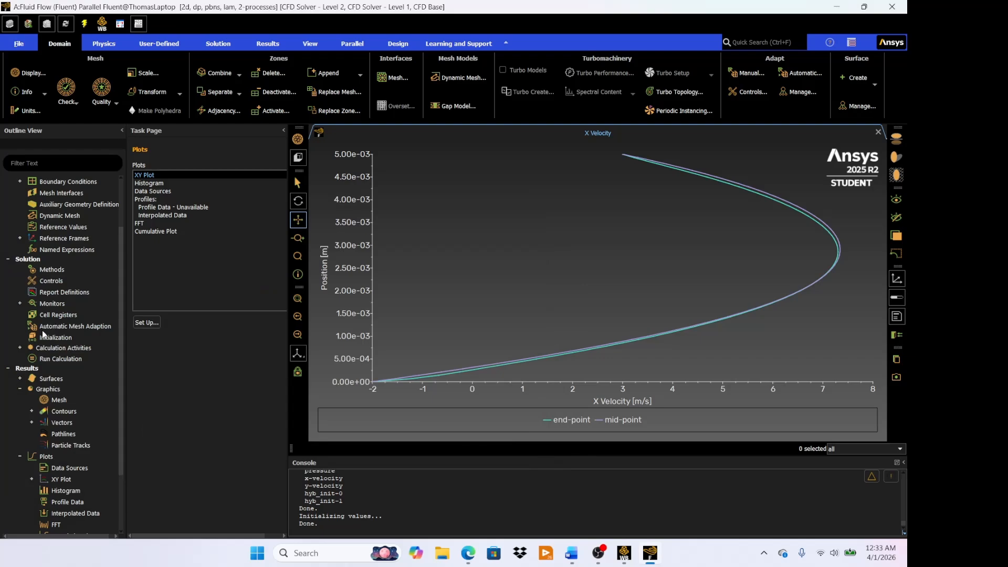
scroll(57, 368, down, 2)
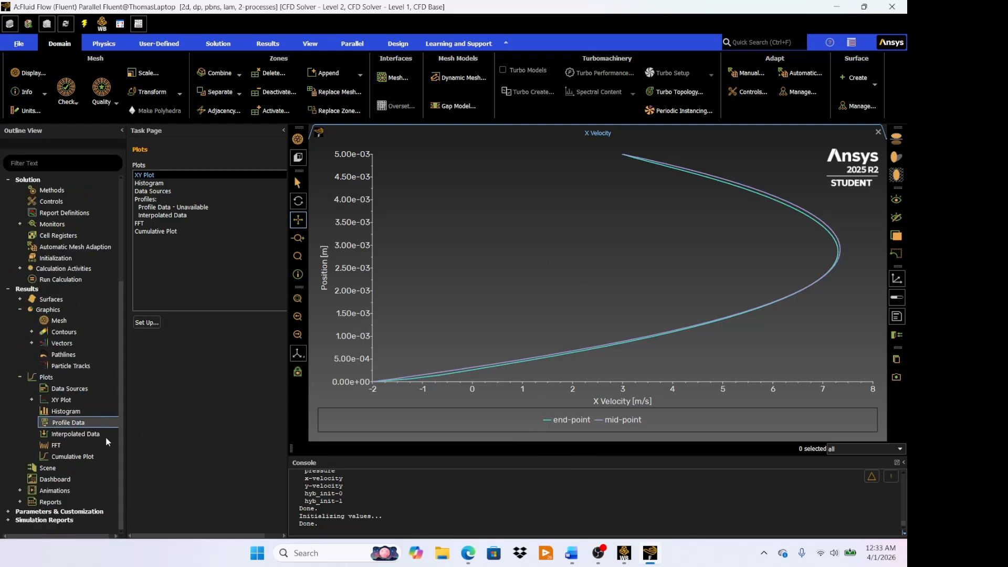
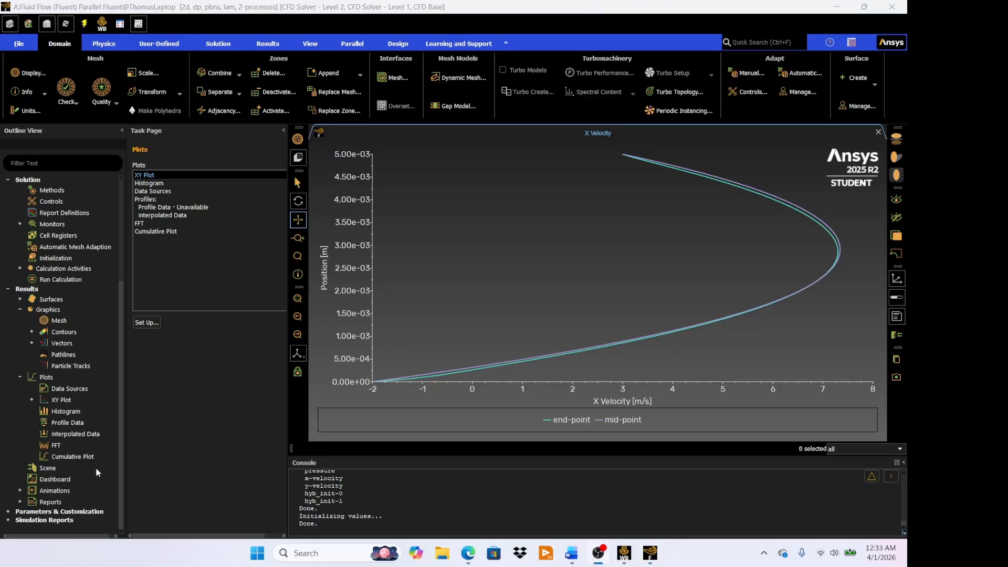
- Open a Surface Integrals report, place its dialog clear of the plot, and set the report type to Vertex Maximum
click(20, 501)
scroll(86, 462, down, 2)
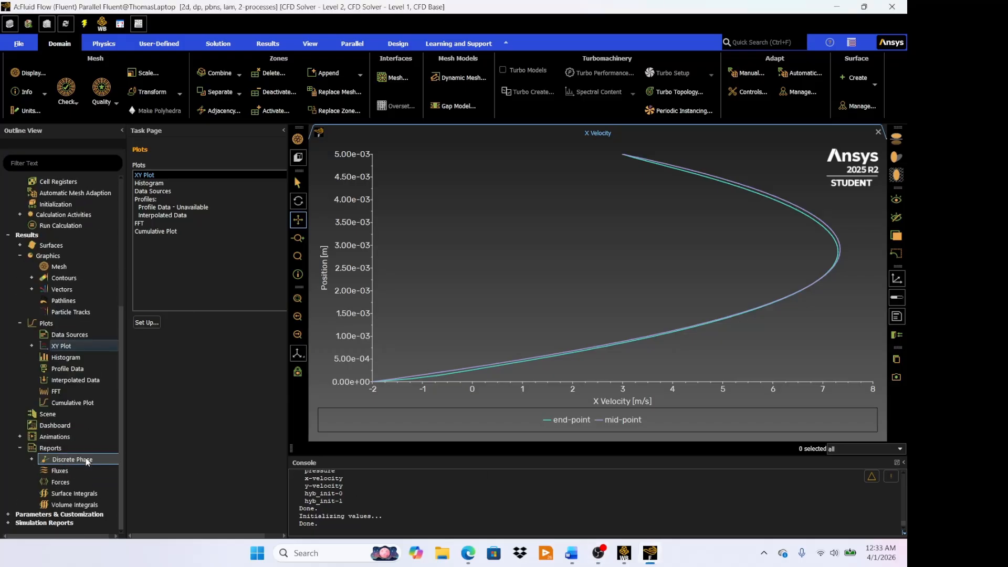
double_click(77, 494)
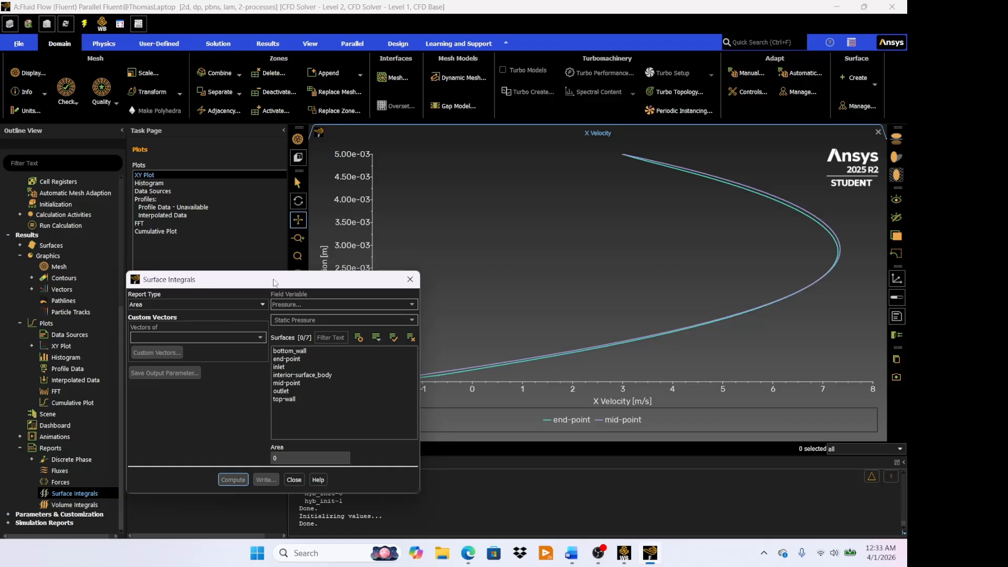
drag(274, 282, 233, 178)
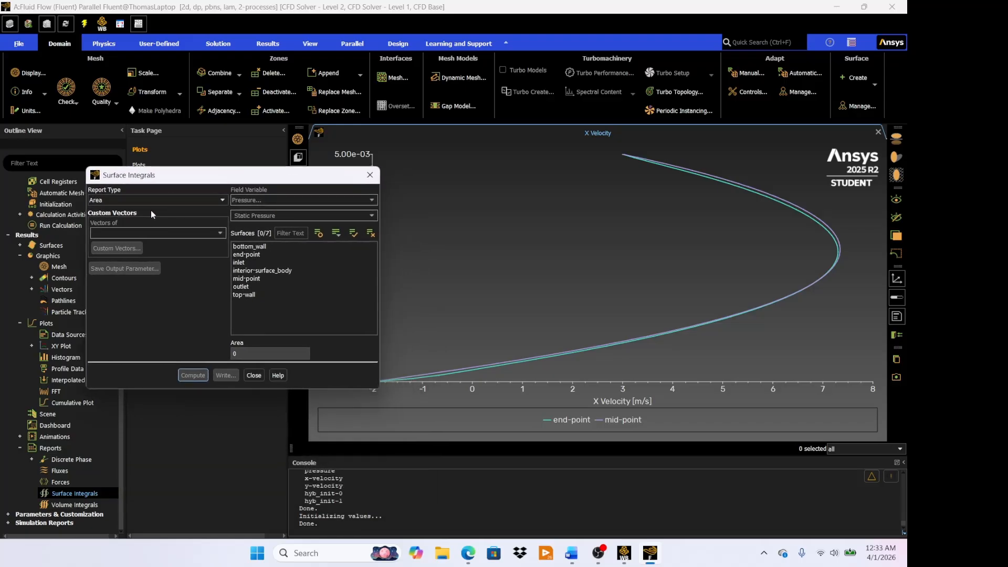
click(153, 201)
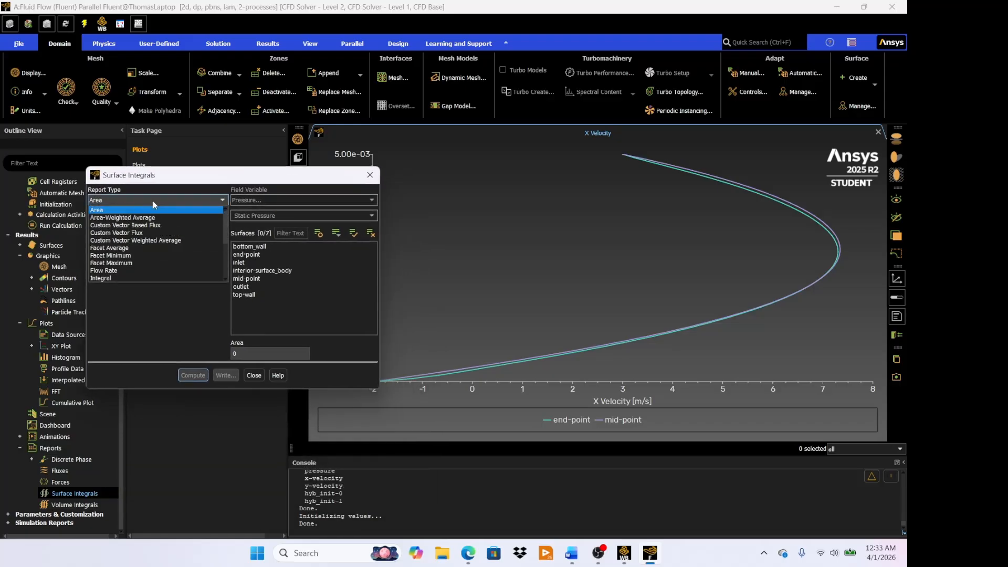
scroll(155, 228, down, 4)
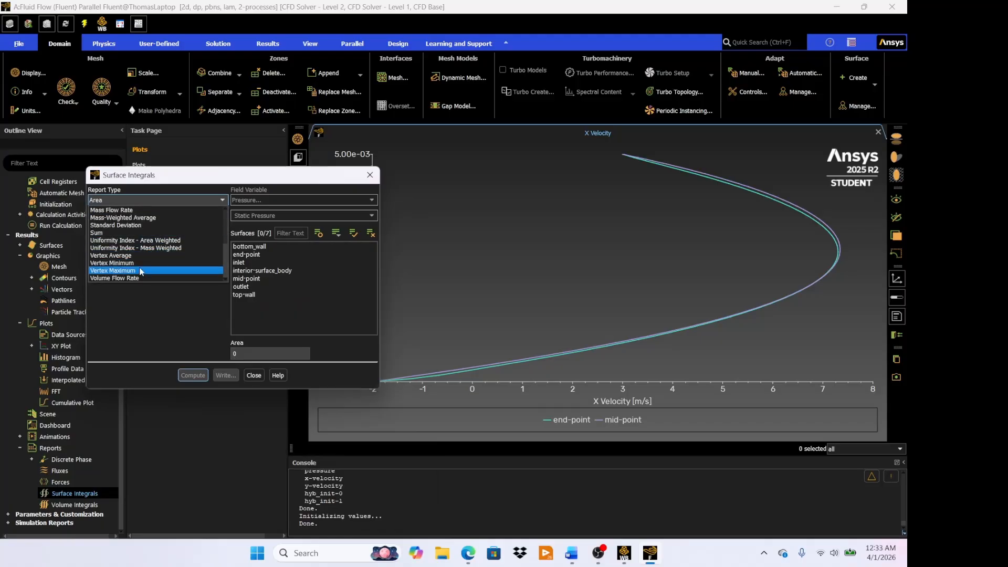
click(140, 270)
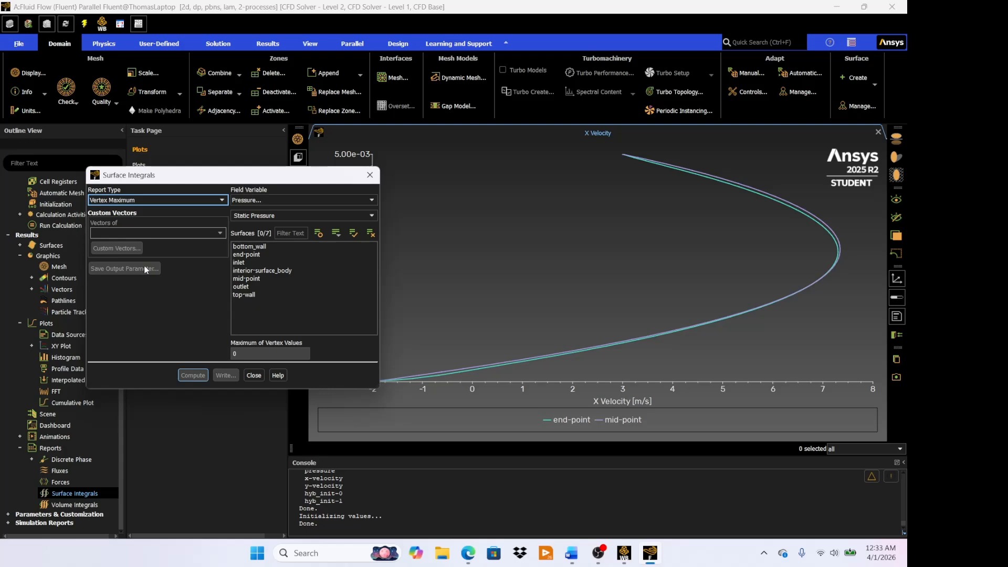
- Compute the vertex maximum of Velocity Magnitude over all seven surfaces, from bottom_wall to top-wall
click(276, 201)
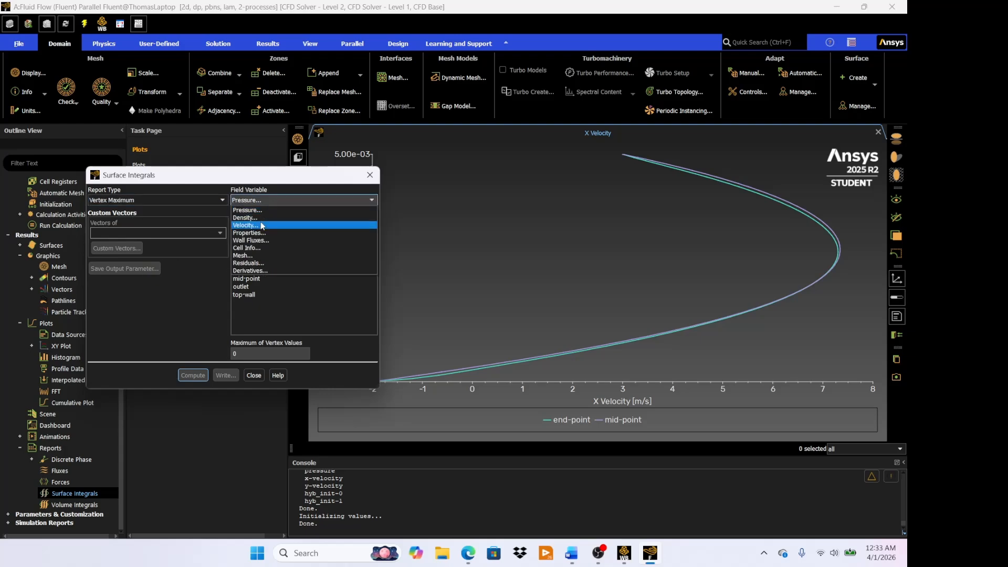
click(262, 225)
click(250, 246)
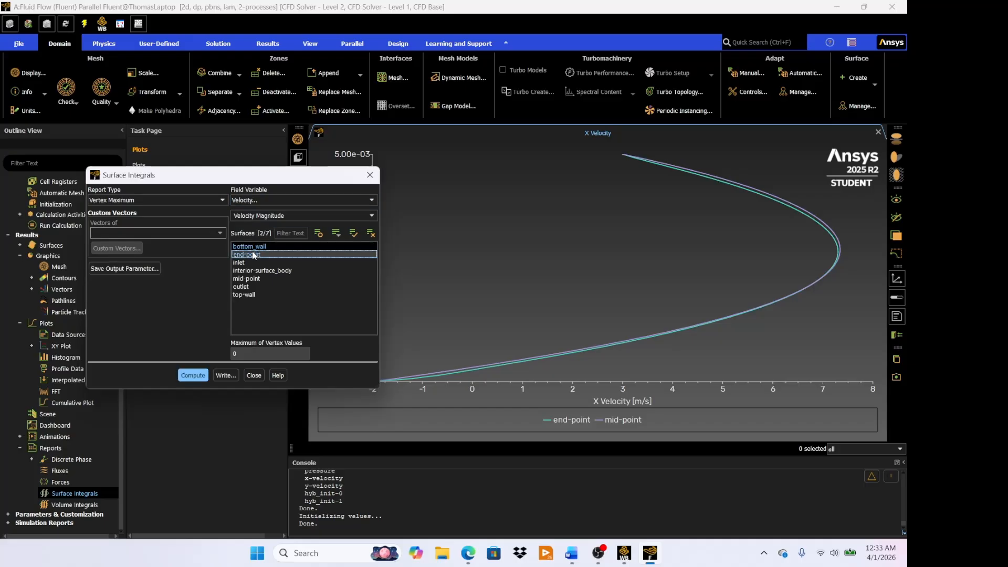
drag(253, 256, 255, 294)
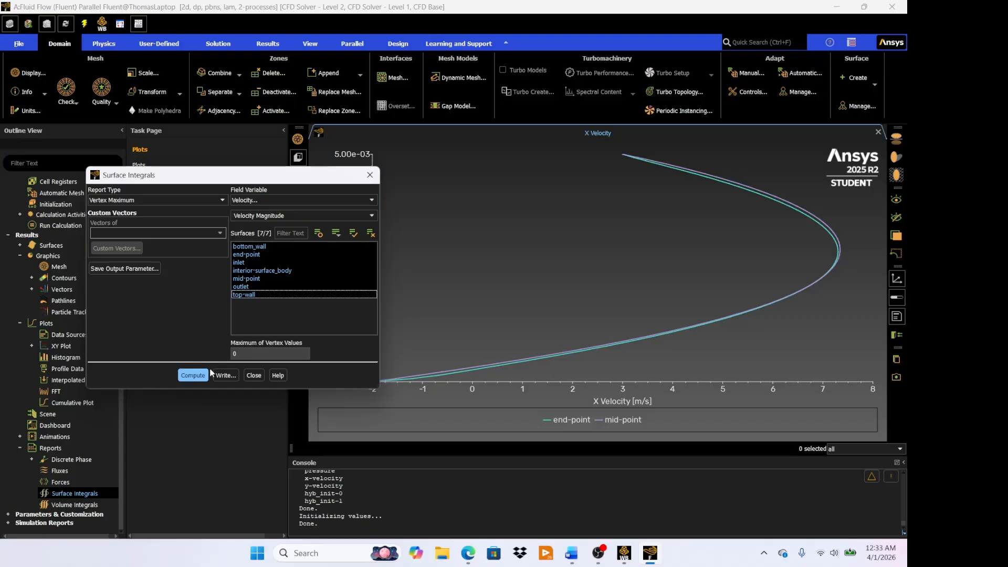
click(193, 374)
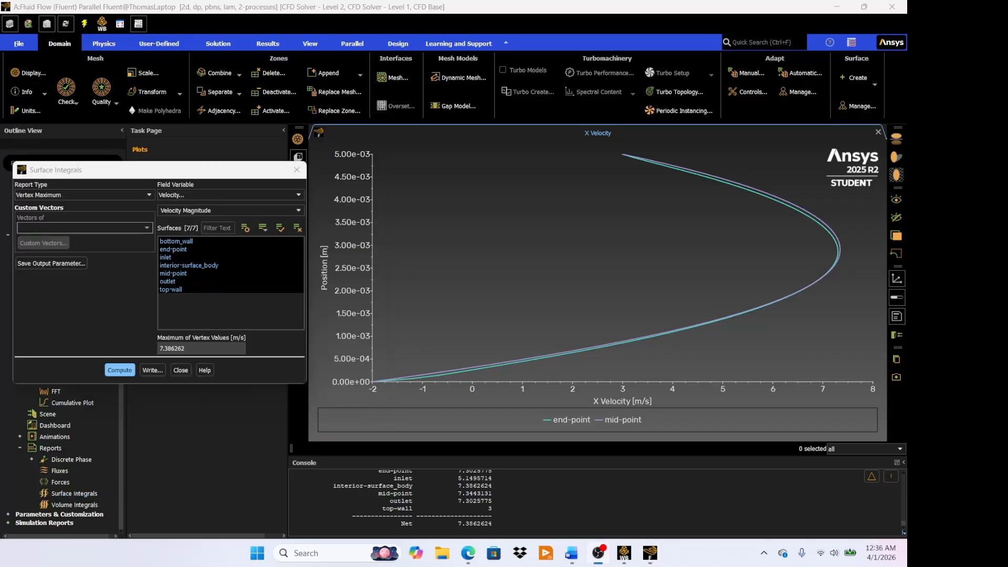
- Examine the peak of the mid-point and end-point X velocity curves closely and read the mid-point curve's coordinates there
scroll(845, 249, up, 8)
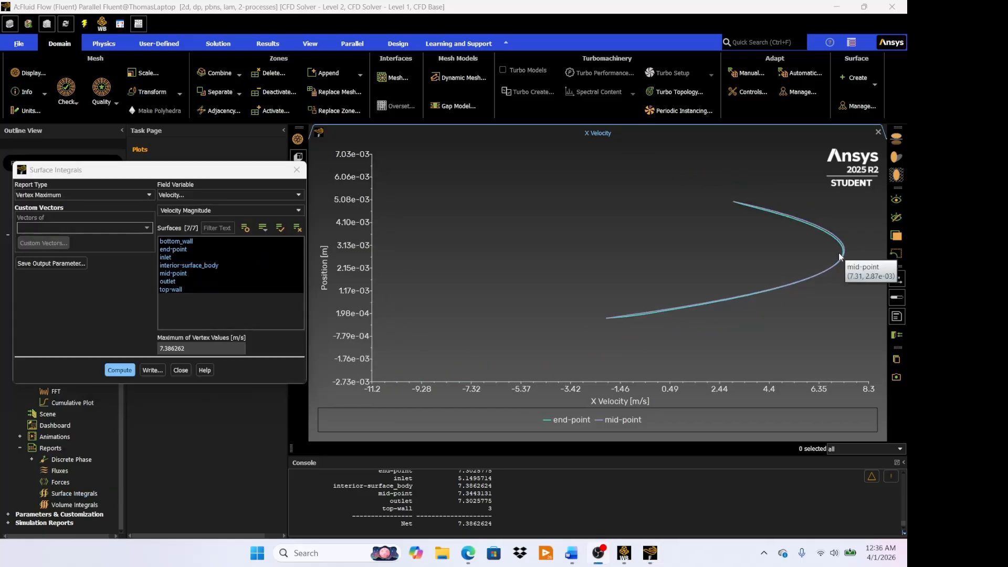
scroll(817, 268, up, 6)
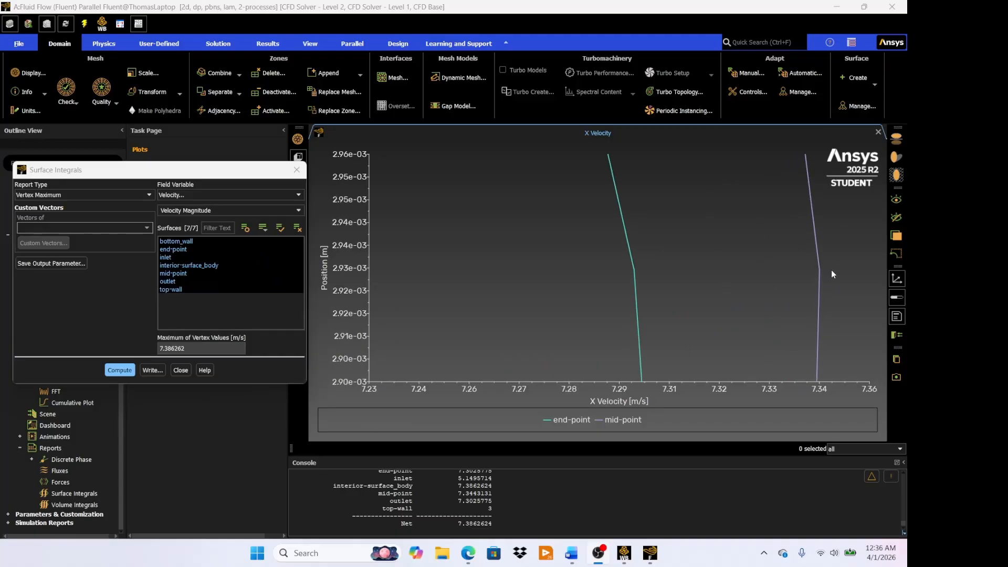
mouse_move(819, 273)
scroll(817, 301, down, 5)
scroll(817, 301, down, 2)
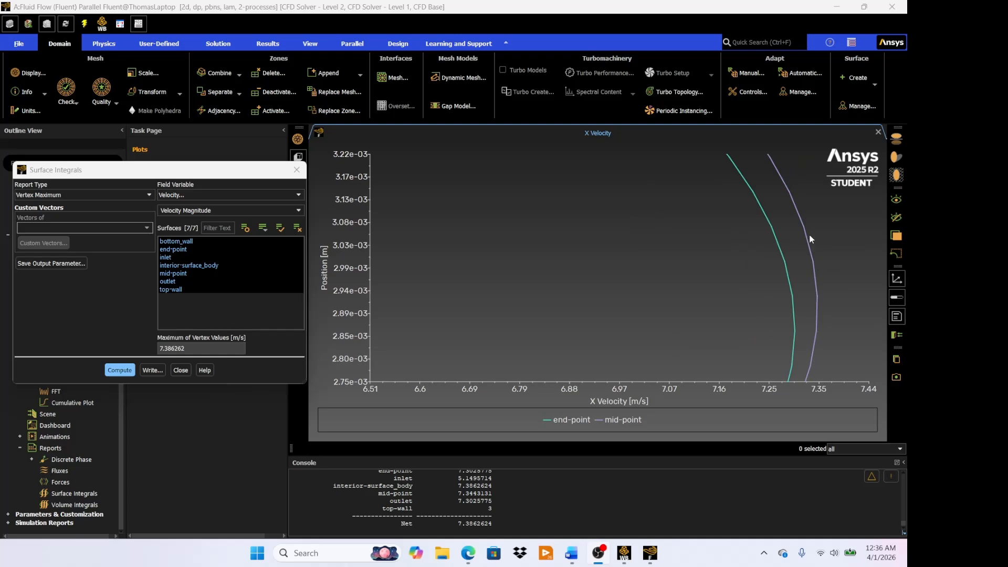
mouse_move(817, 298)
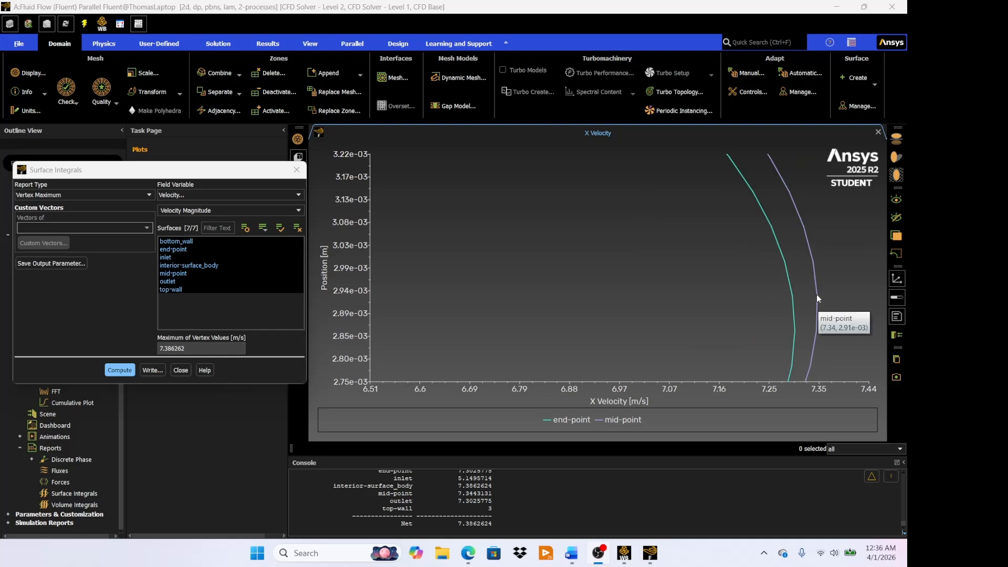
scroll(817, 294, up, 7)
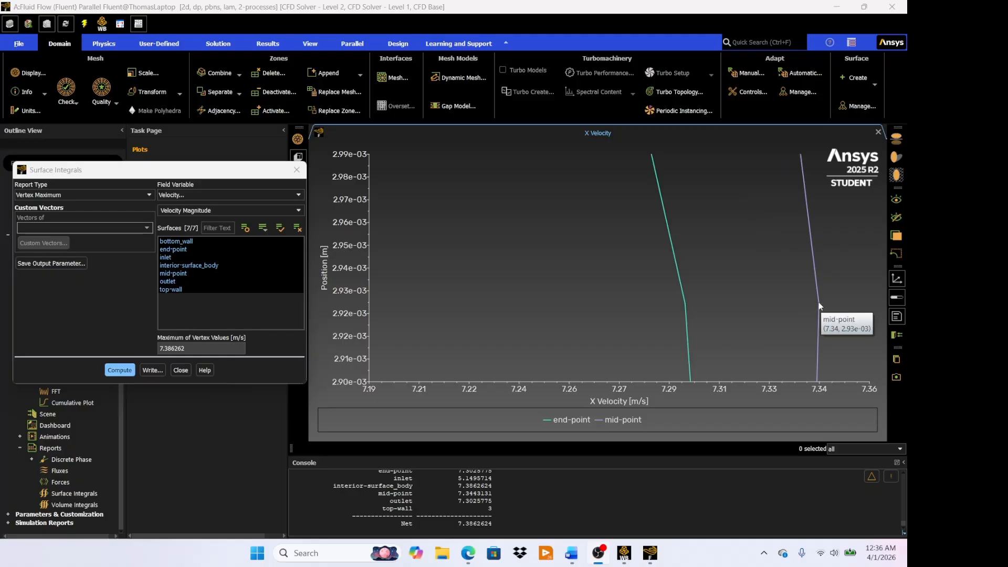
mouse_move(819, 339)
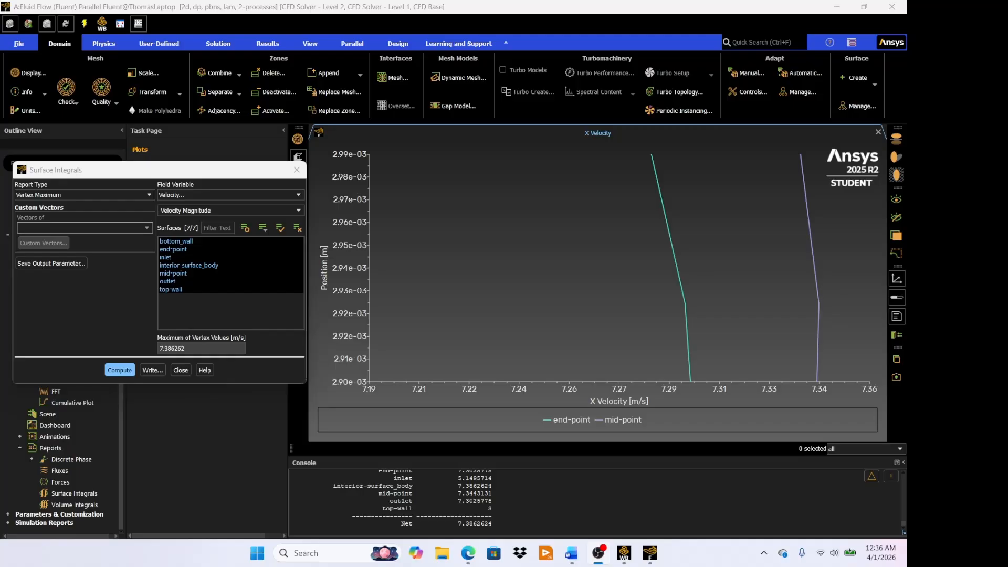
scroll(798, 271, down, 2)
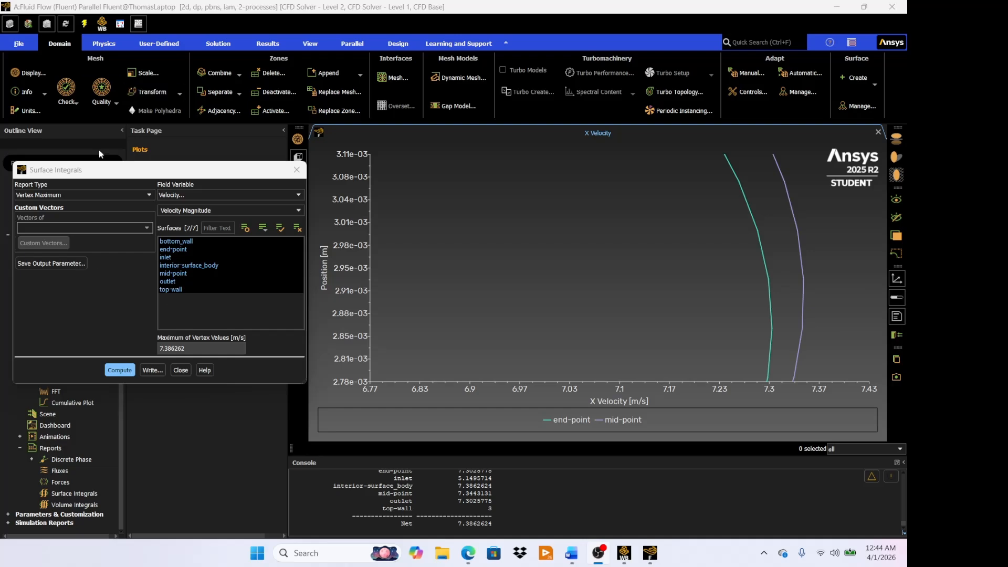
- Change the surface integral report to an Area-Weighted Average of Static Pressure
click(92, 194)
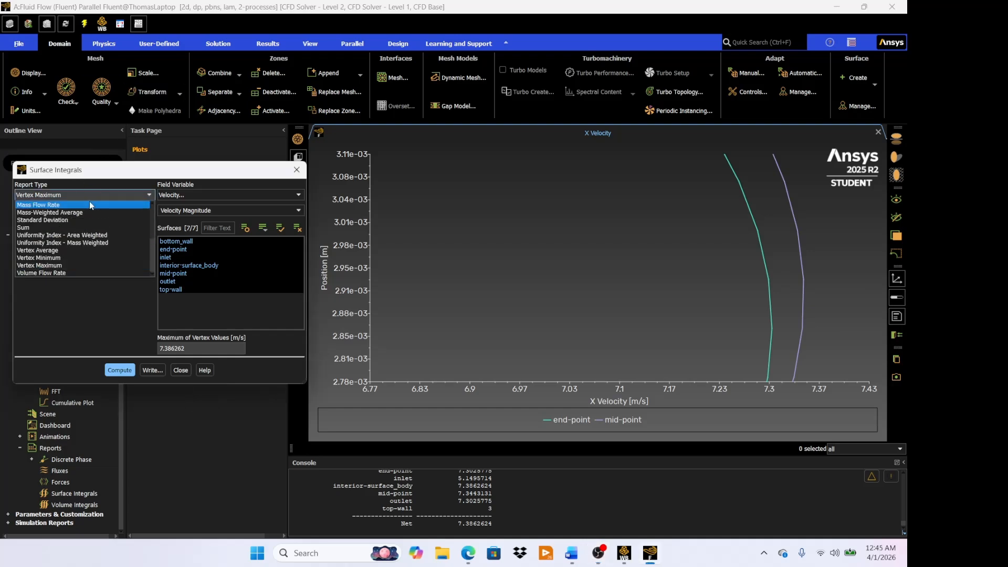
scroll(96, 256, up, 4)
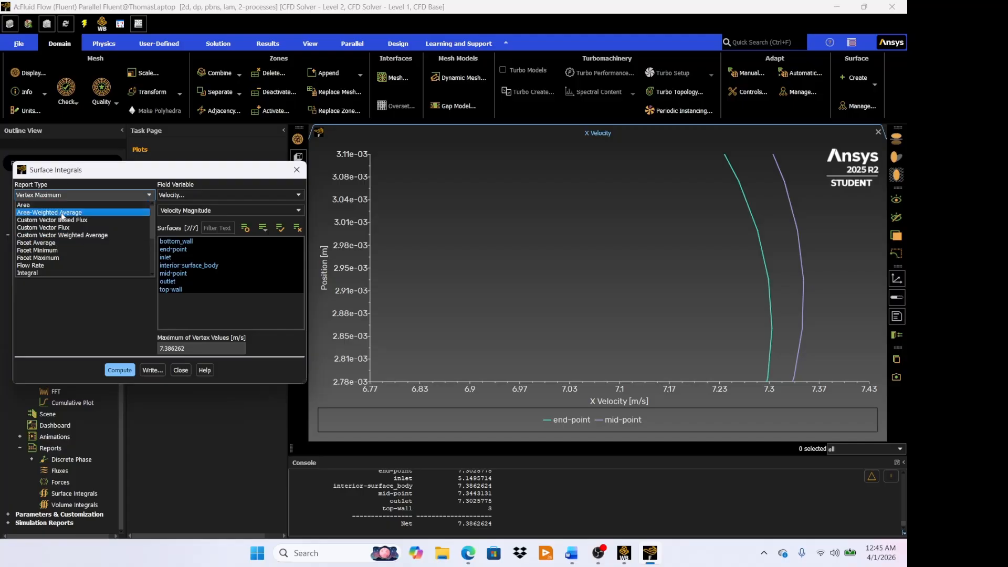
click(62, 213)
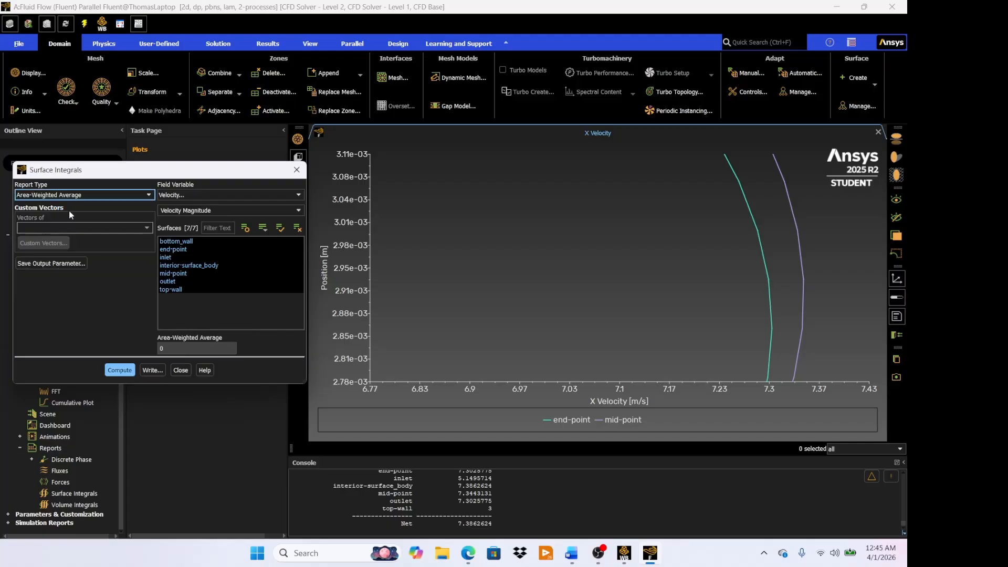
click(213, 197)
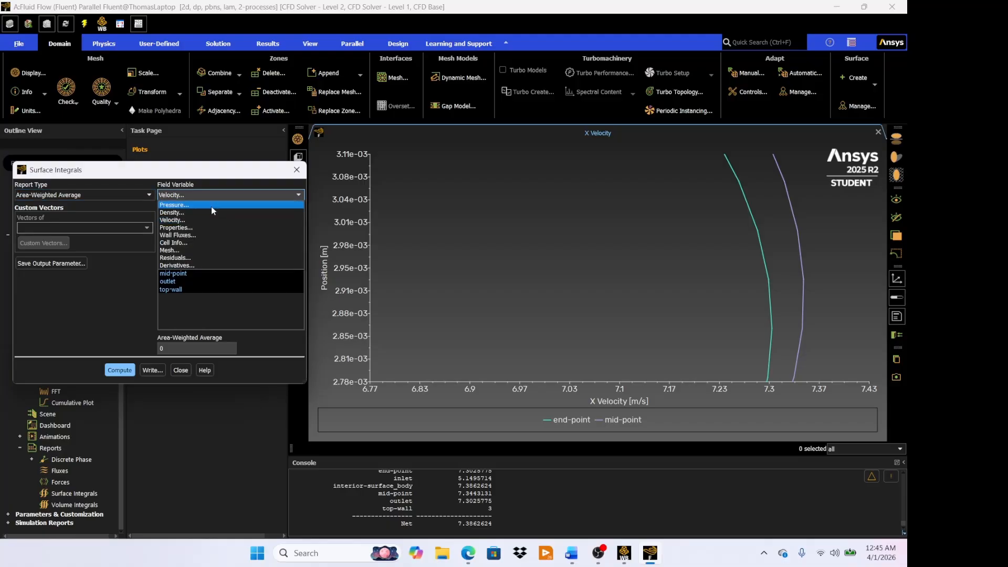
click(211, 206)
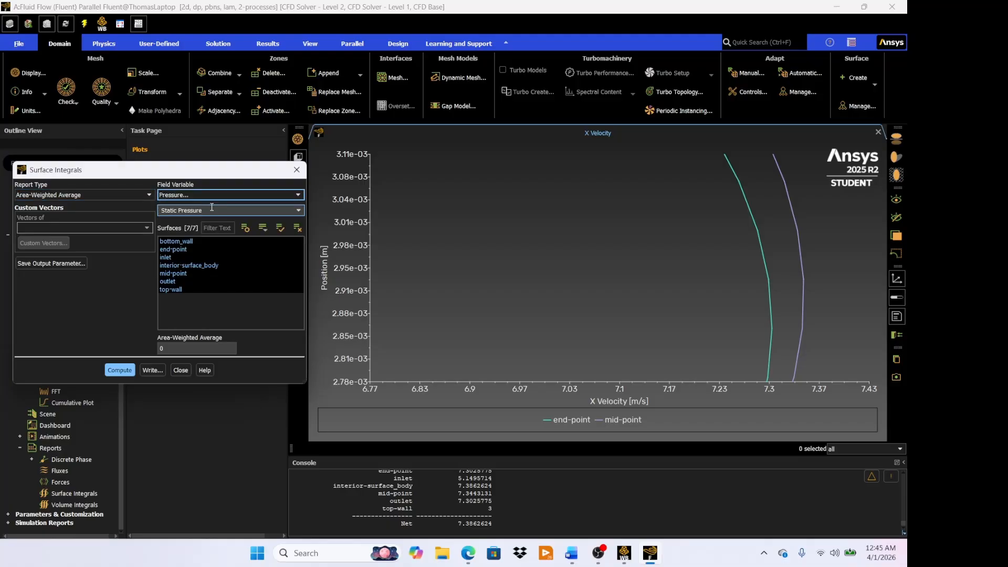
- Restrict the surface selection to end-point and mid-point only, and compute their area-weighted average static pressure
click(187, 242)
click(182, 250)
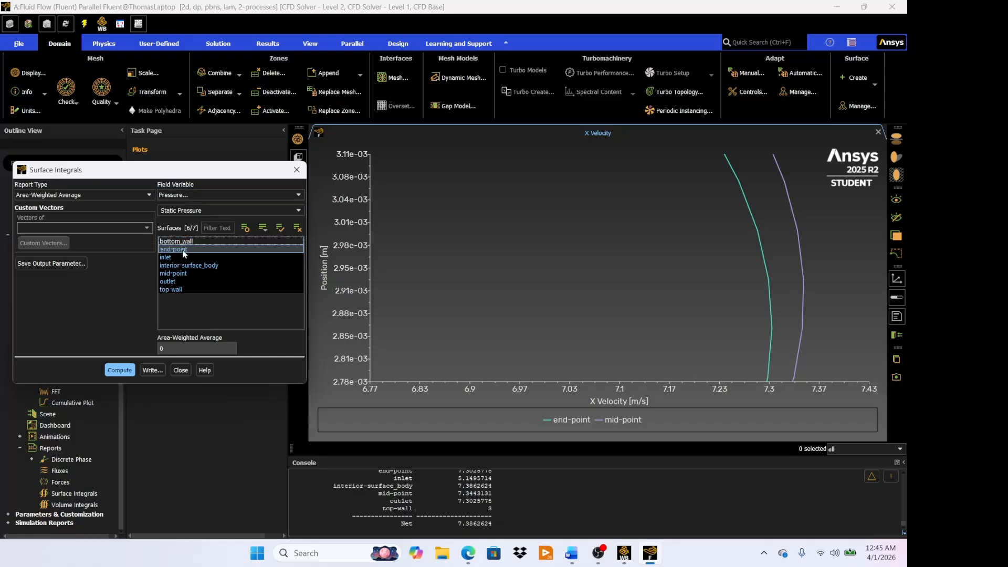
click(181, 258)
click(181, 265)
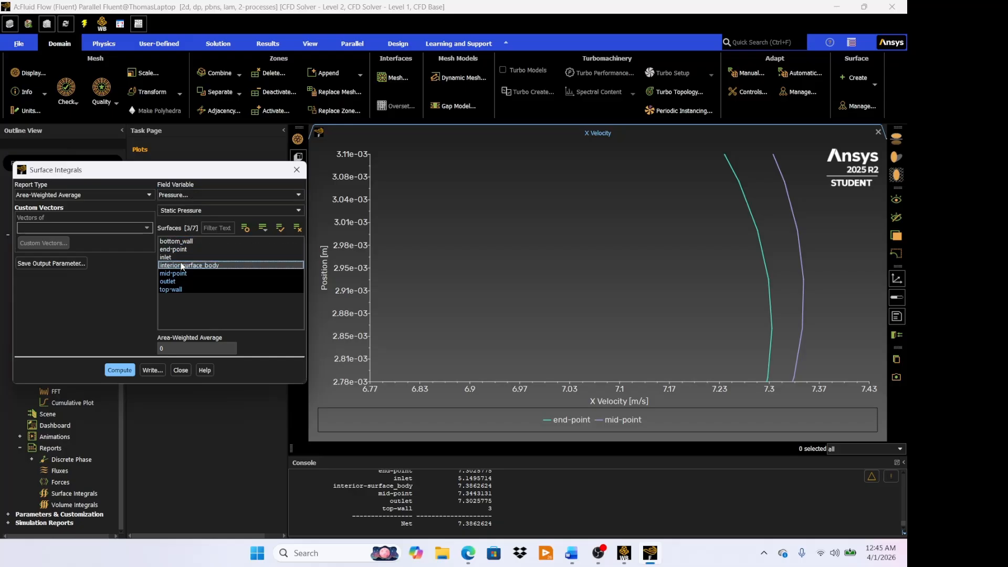
click(180, 274)
click(180, 281)
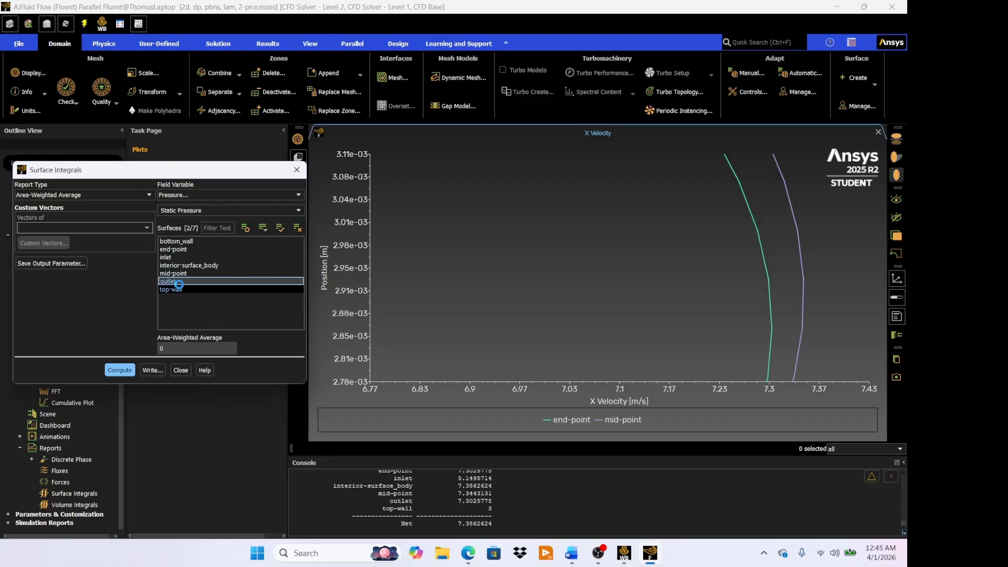
click(179, 284)
click(178, 287)
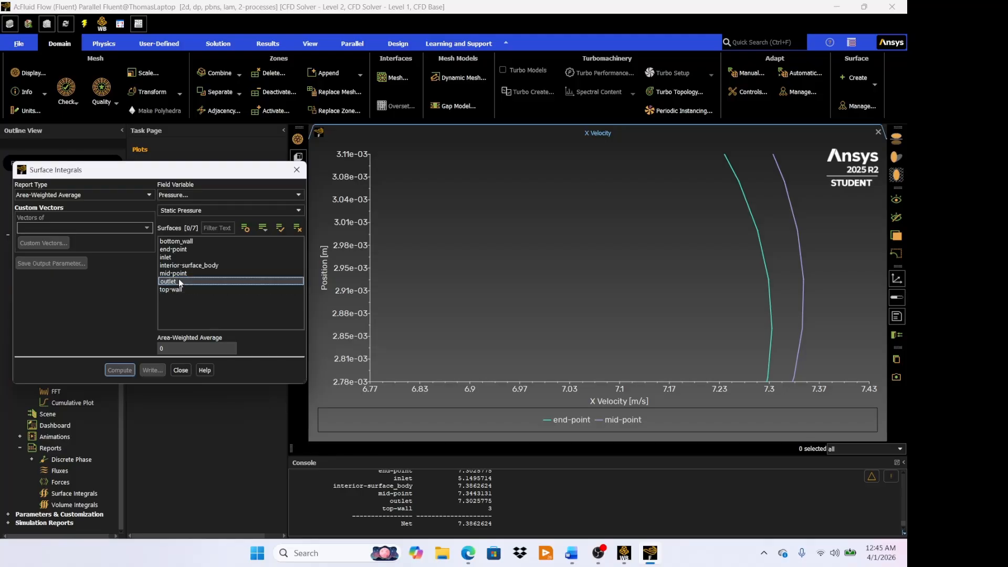
click(178, 280)
click(173, 250)
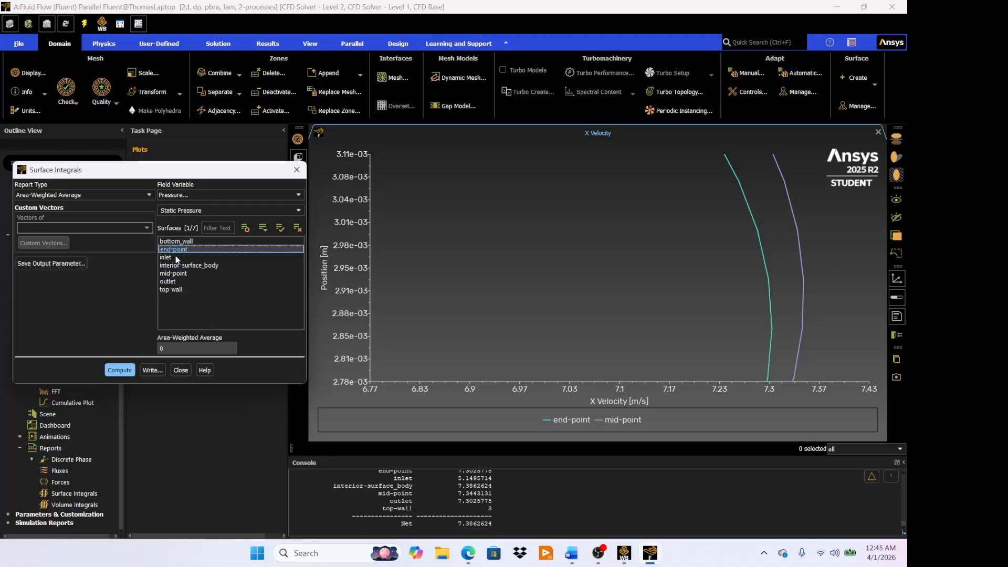
click(177, 273)
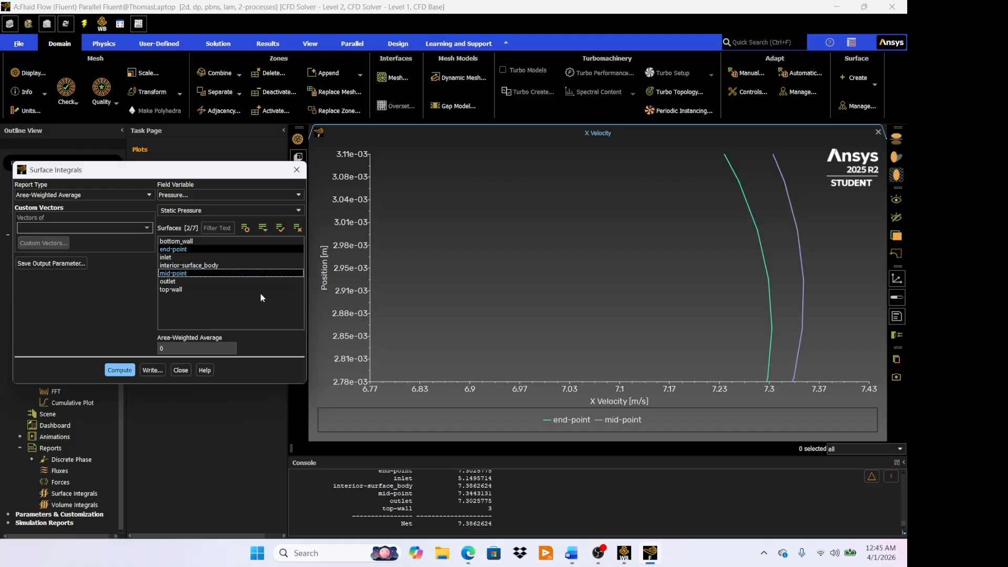
click(121, 372)
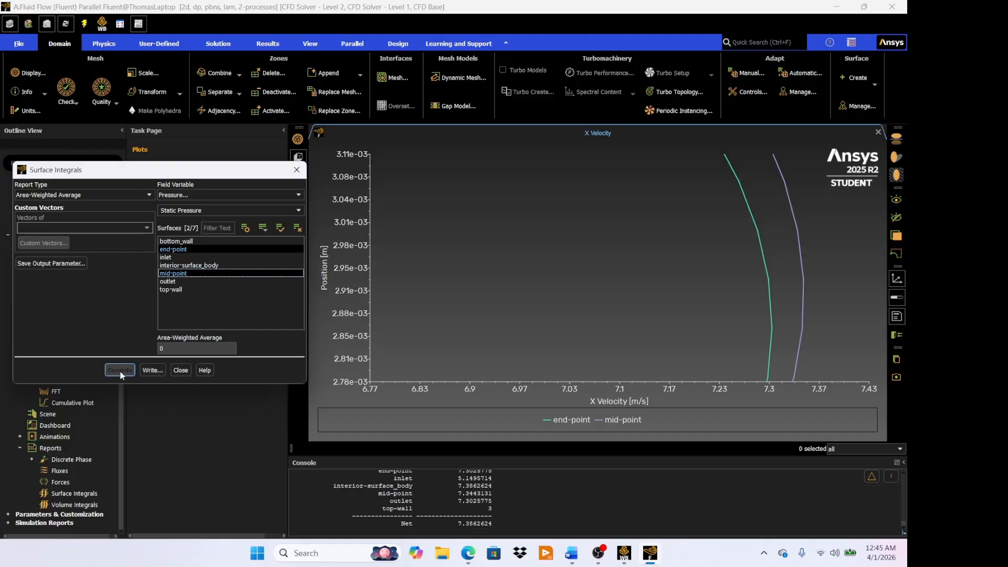